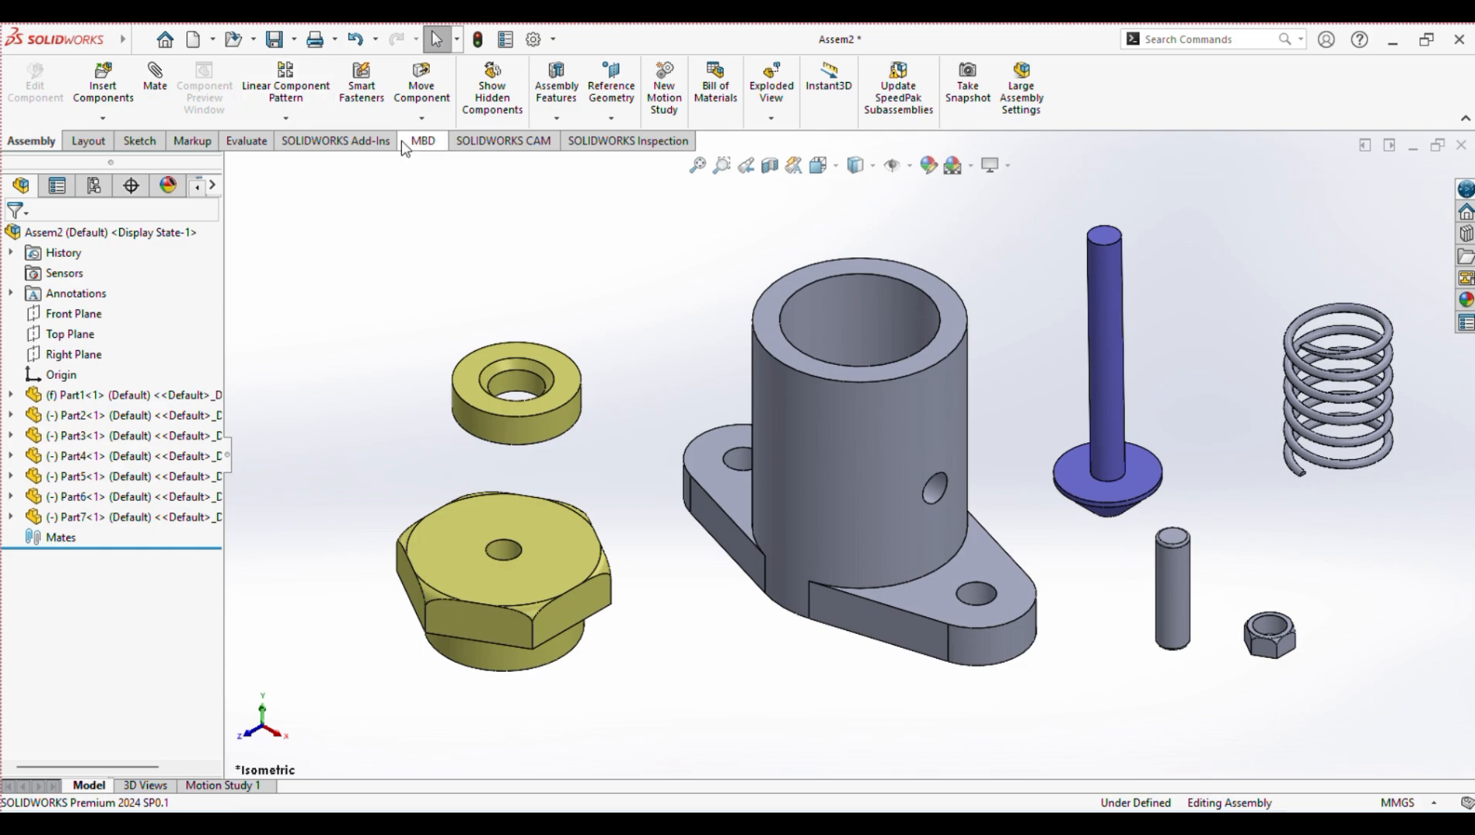
Step: Add a concentric mate between the yellow ring's outer cylindrical face and the housing's bore
click(154, 79)
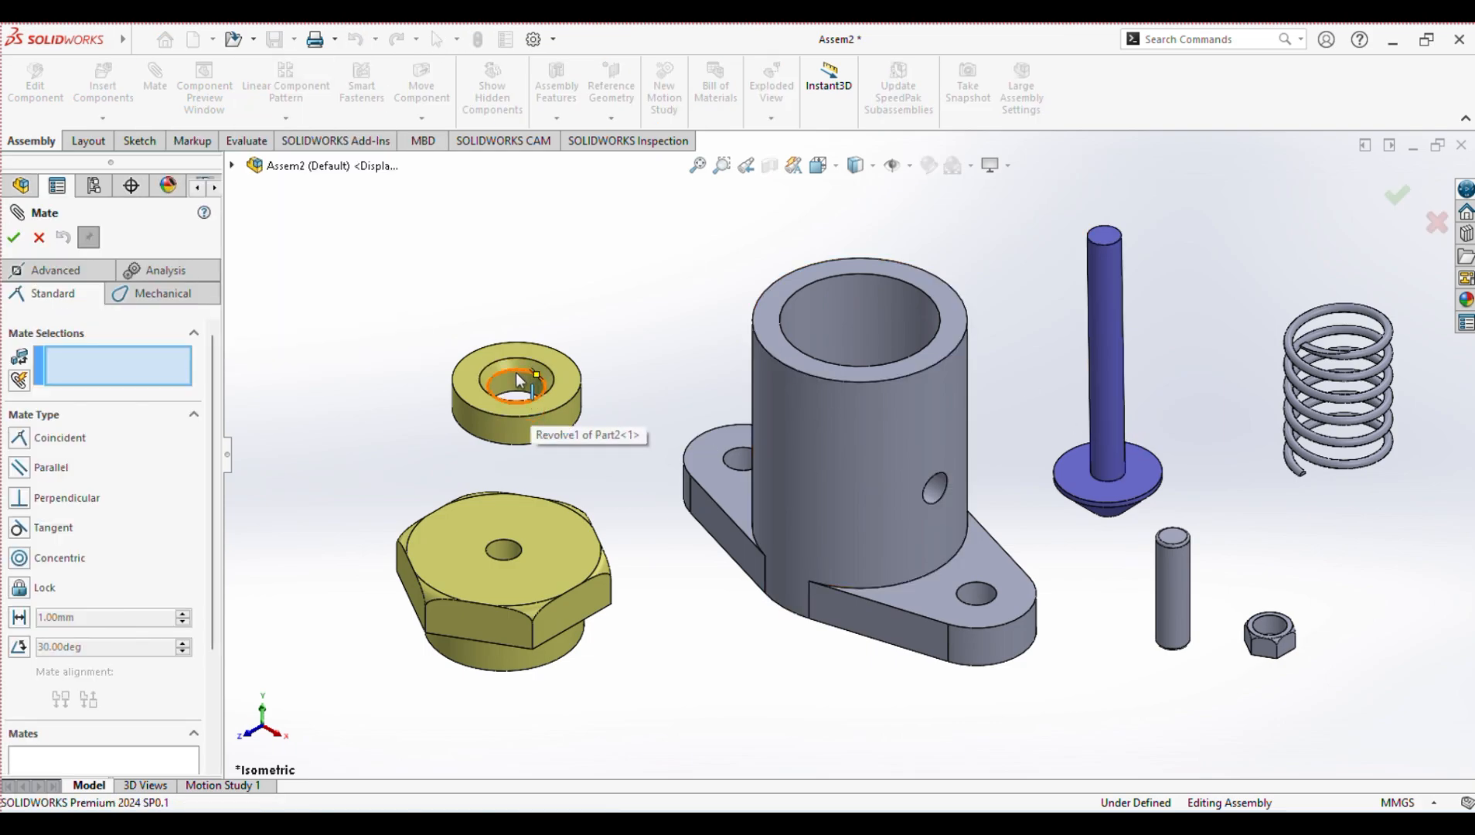
click(556, 425)
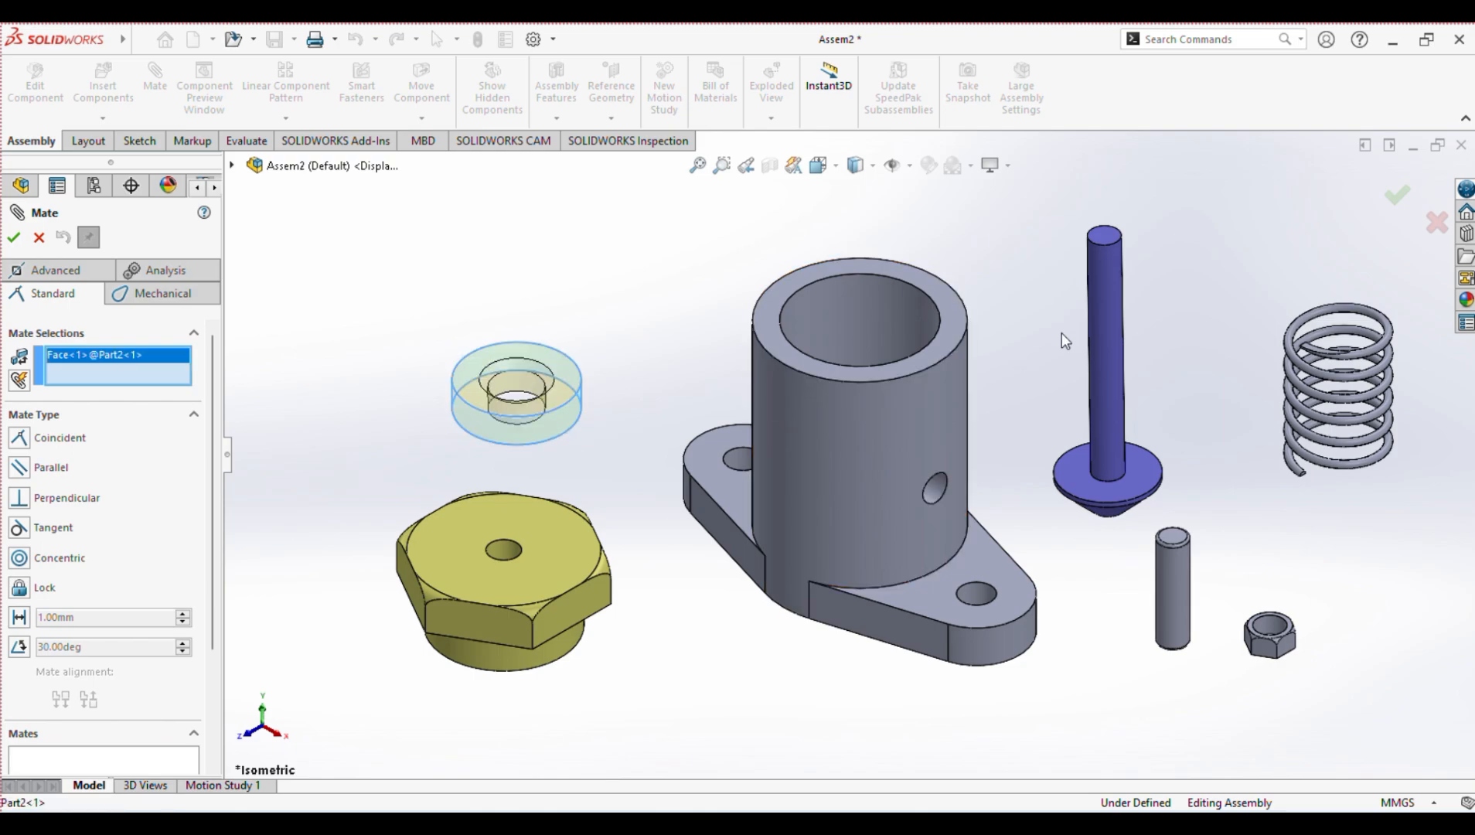
middle_drag(1007, 295, 1028, 533)
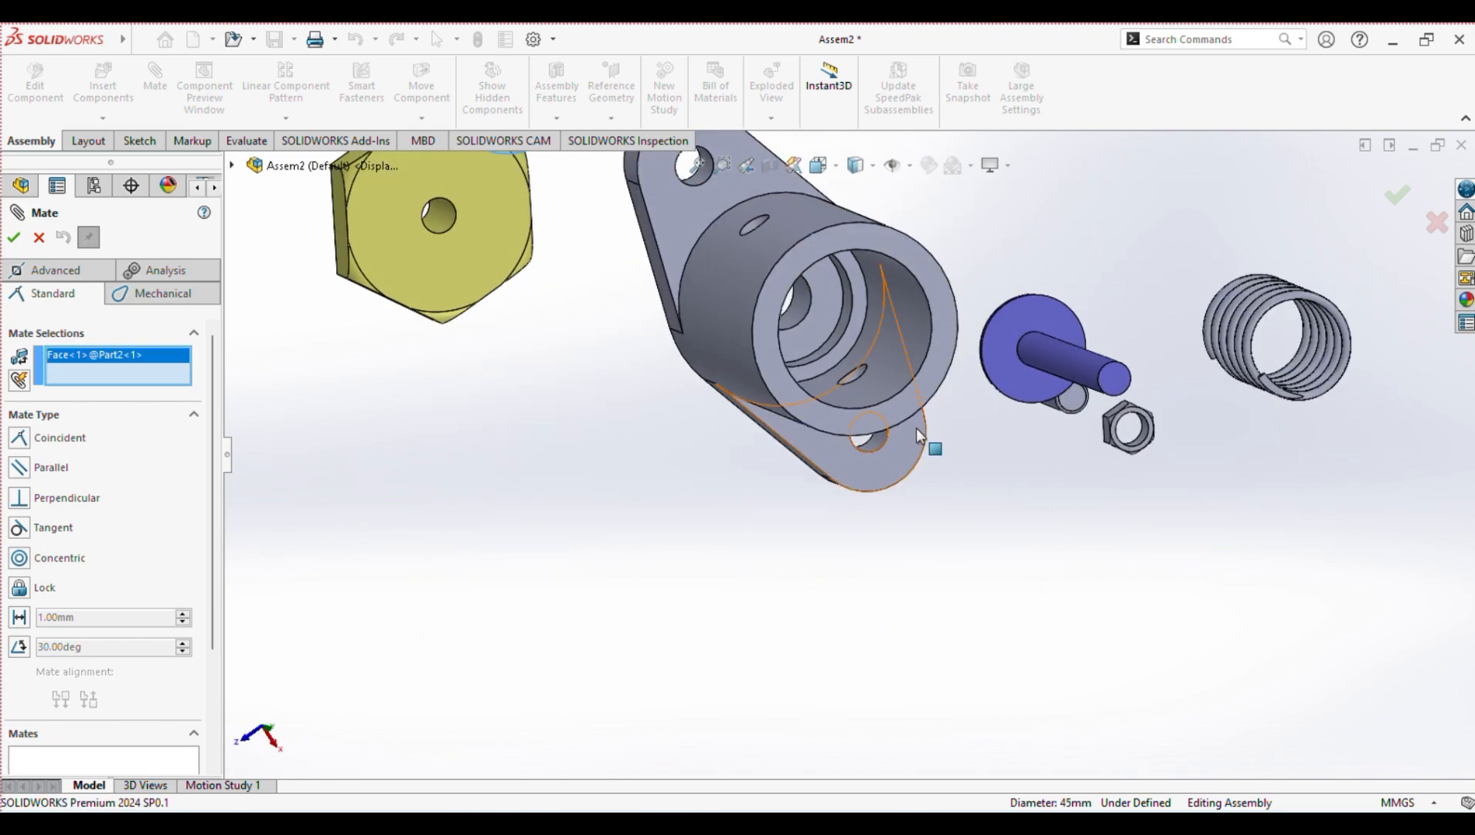
click(845, 334)
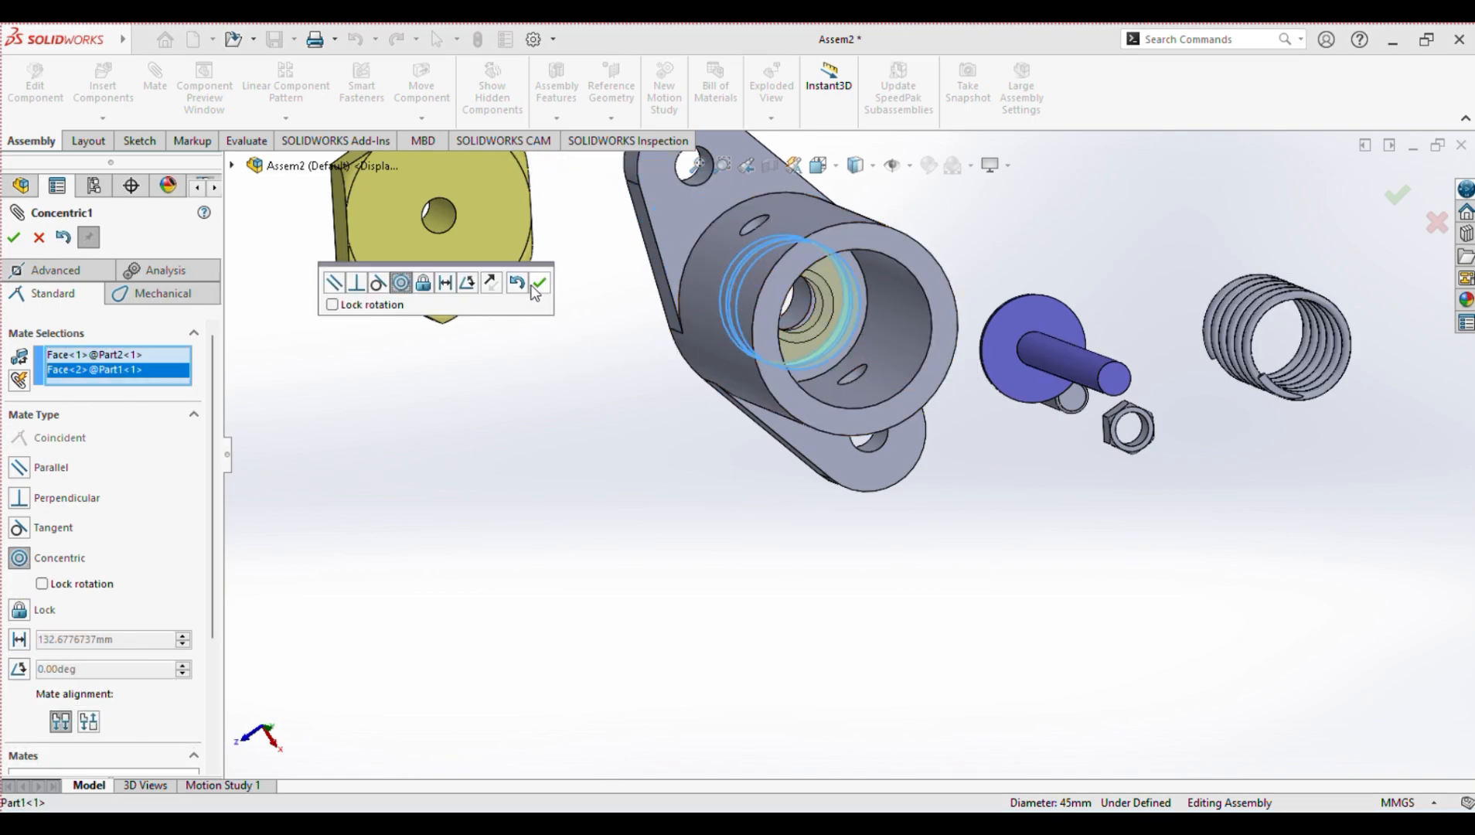
click(538, 284)
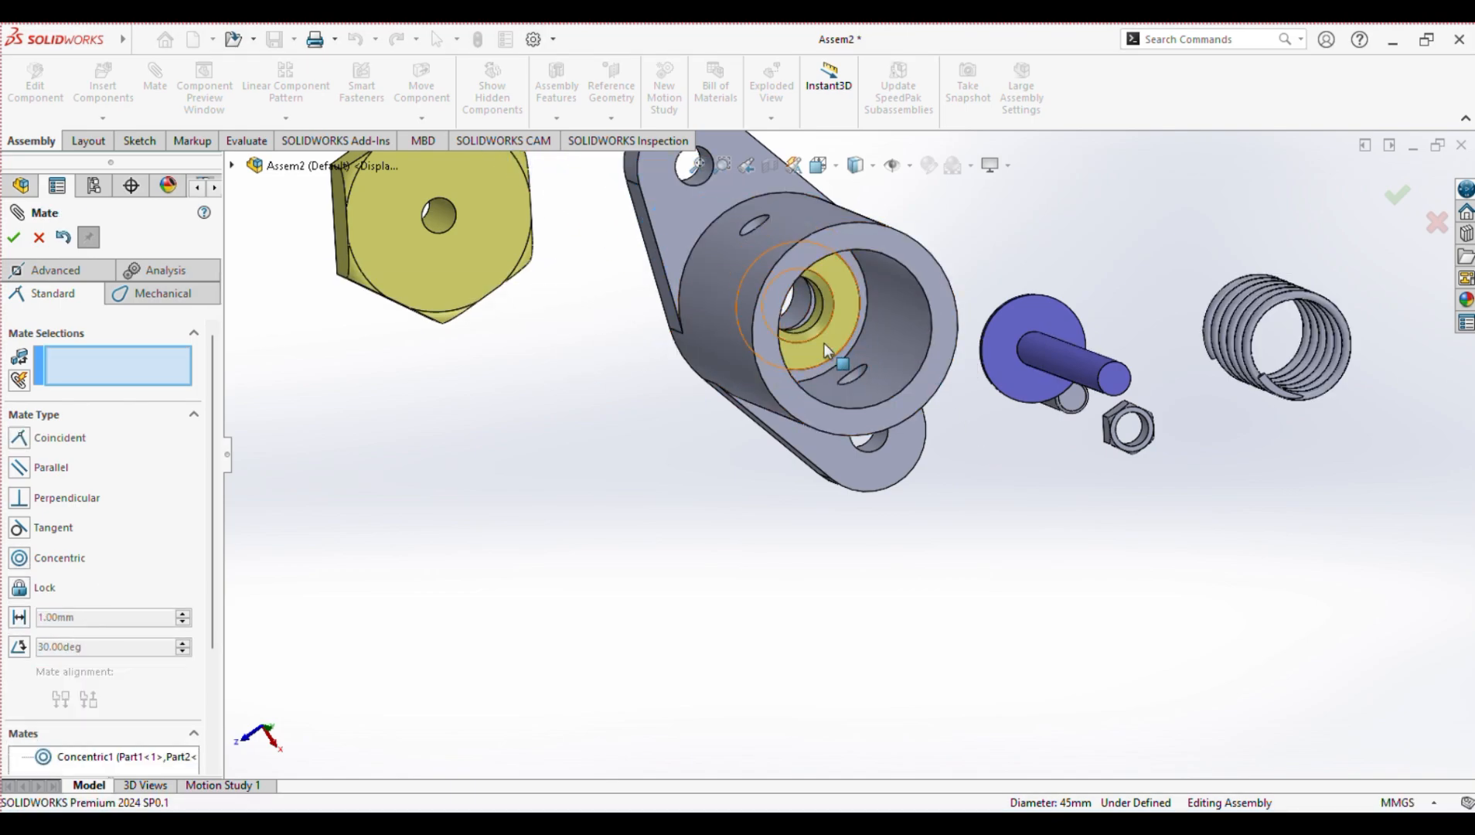
Step: Move the ring out of the housing and mate its flat end face coincident with the seat face inside the housing's bore
drag(825, 344, 996, 417)
middle_drag(928, 631, 1080, 582)
click(1064, 394)
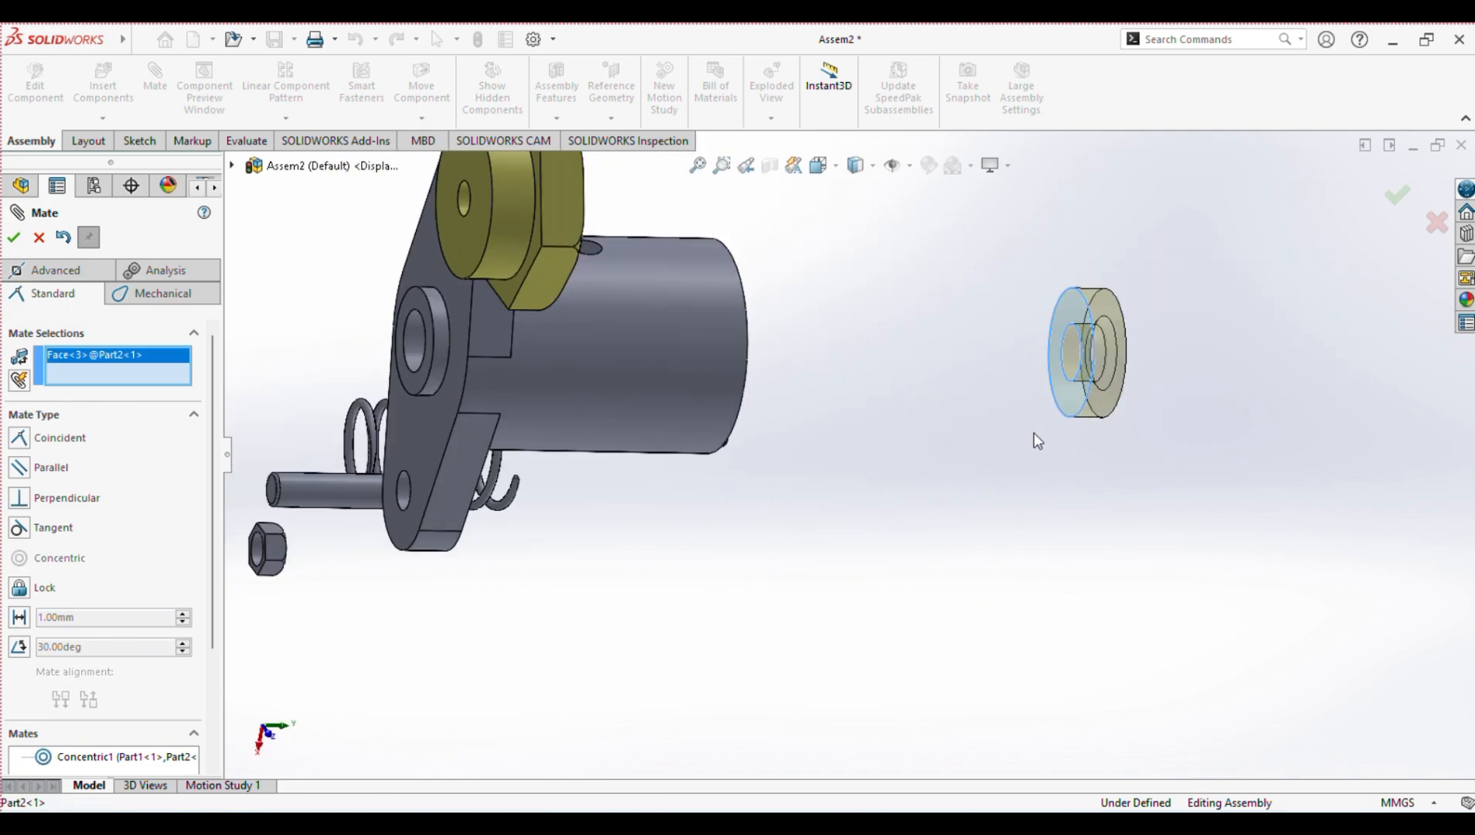
middle_drag(1034, 432, 699, 409)
click(688, 355)
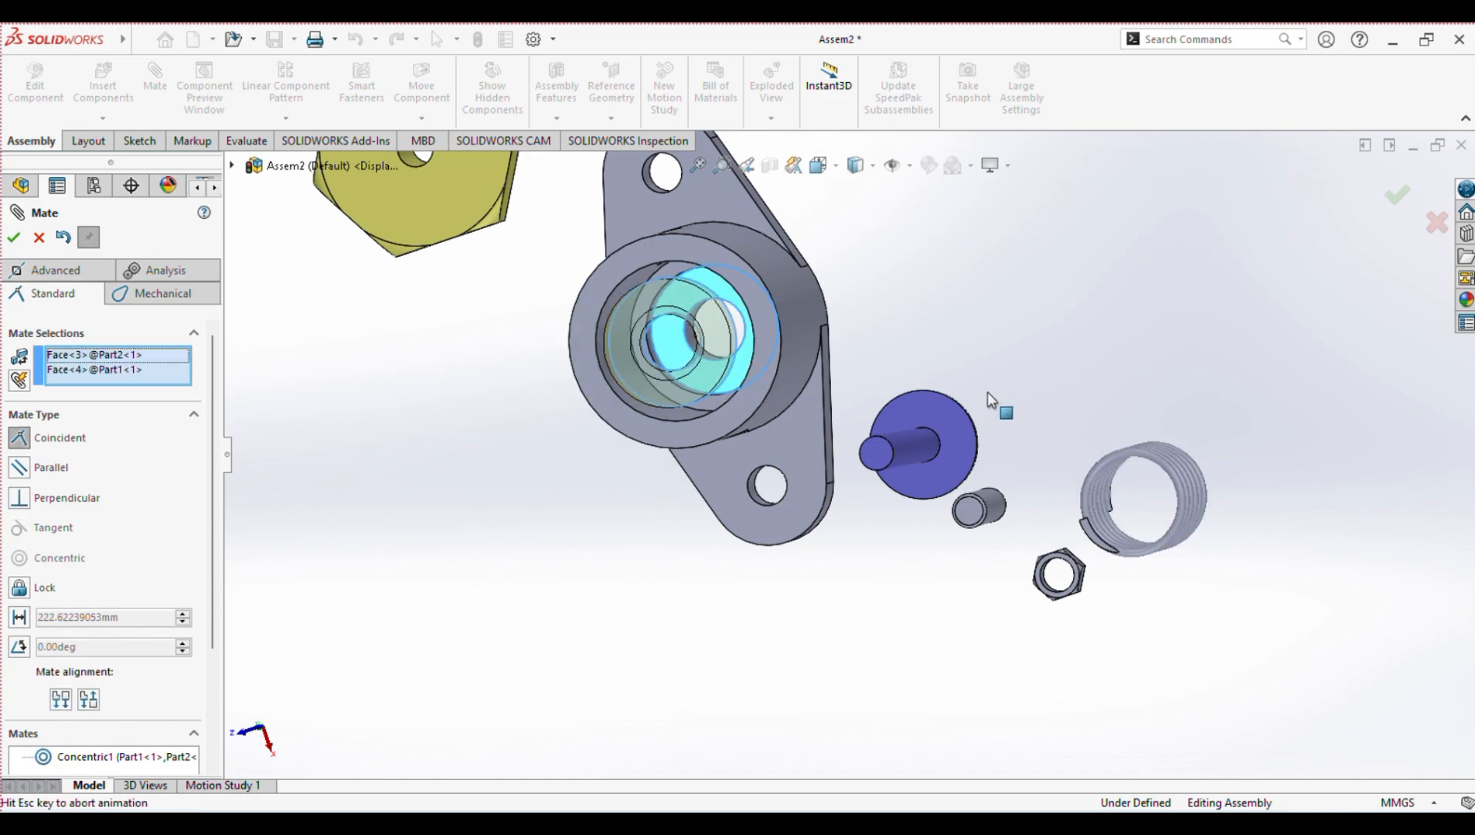
middle_drag(1036, 361, 773, 448)
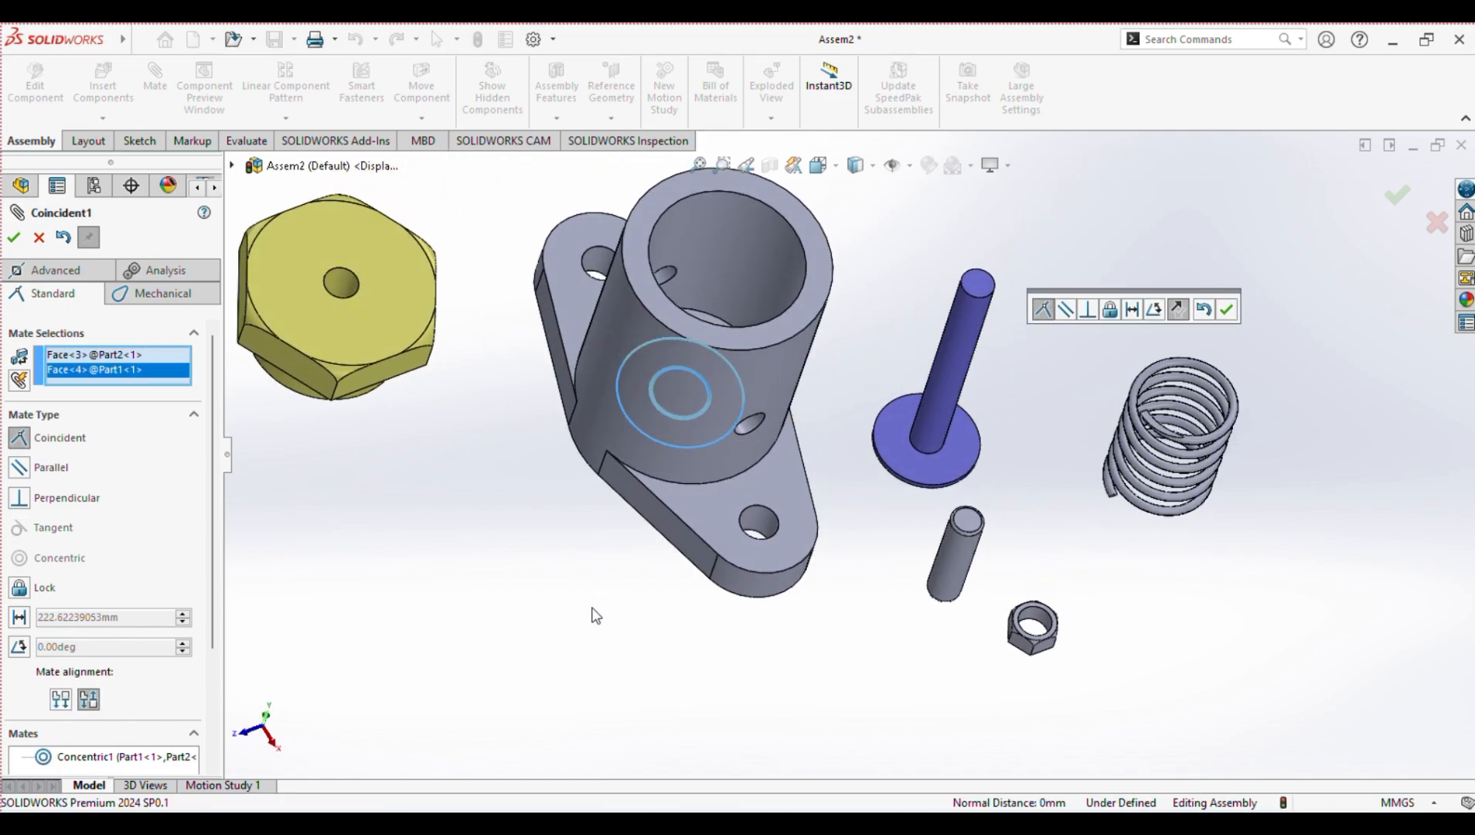
middle_drag(889, 592, 932, 438)
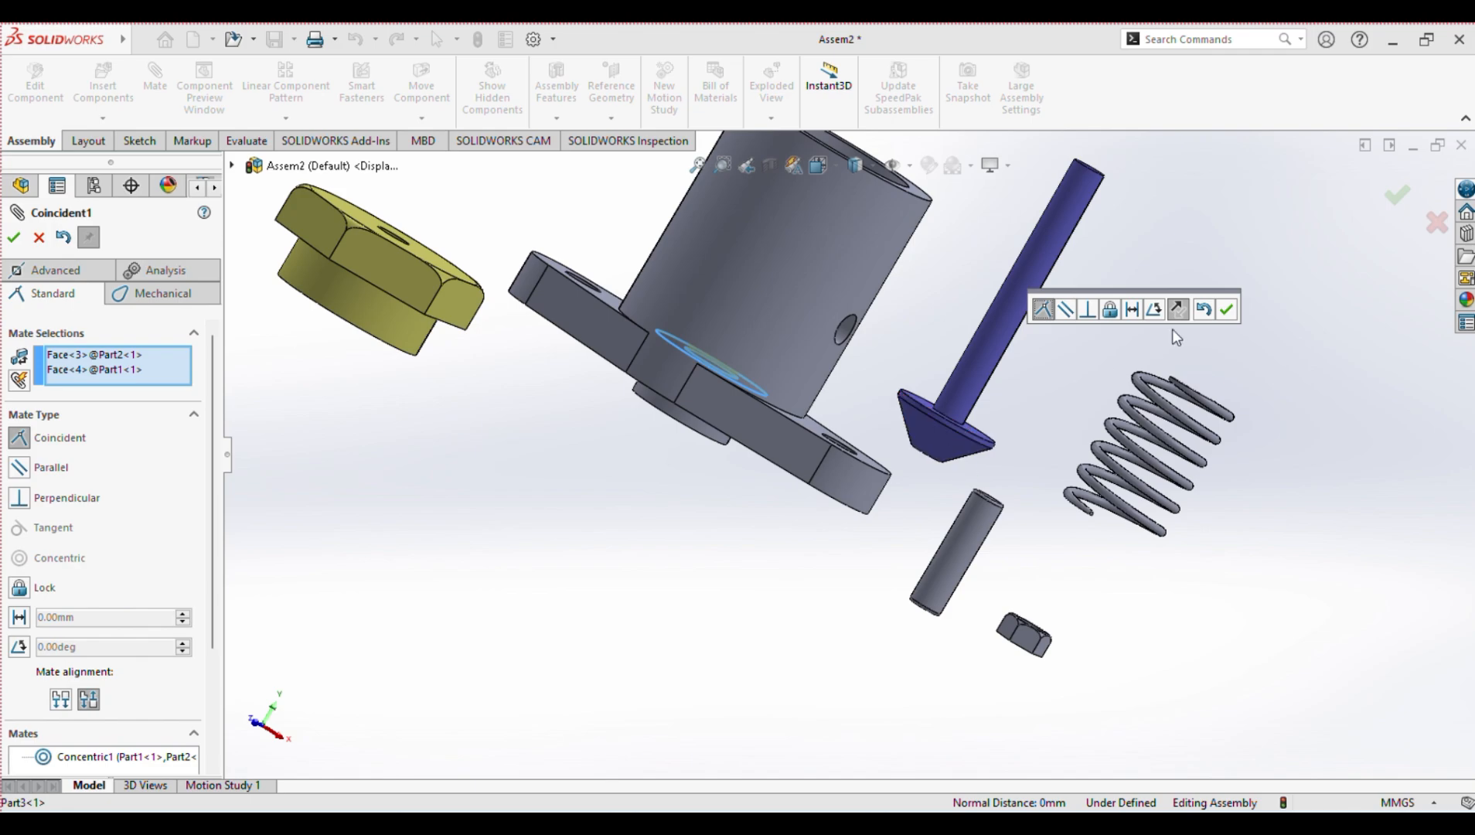
click(1228, 310)
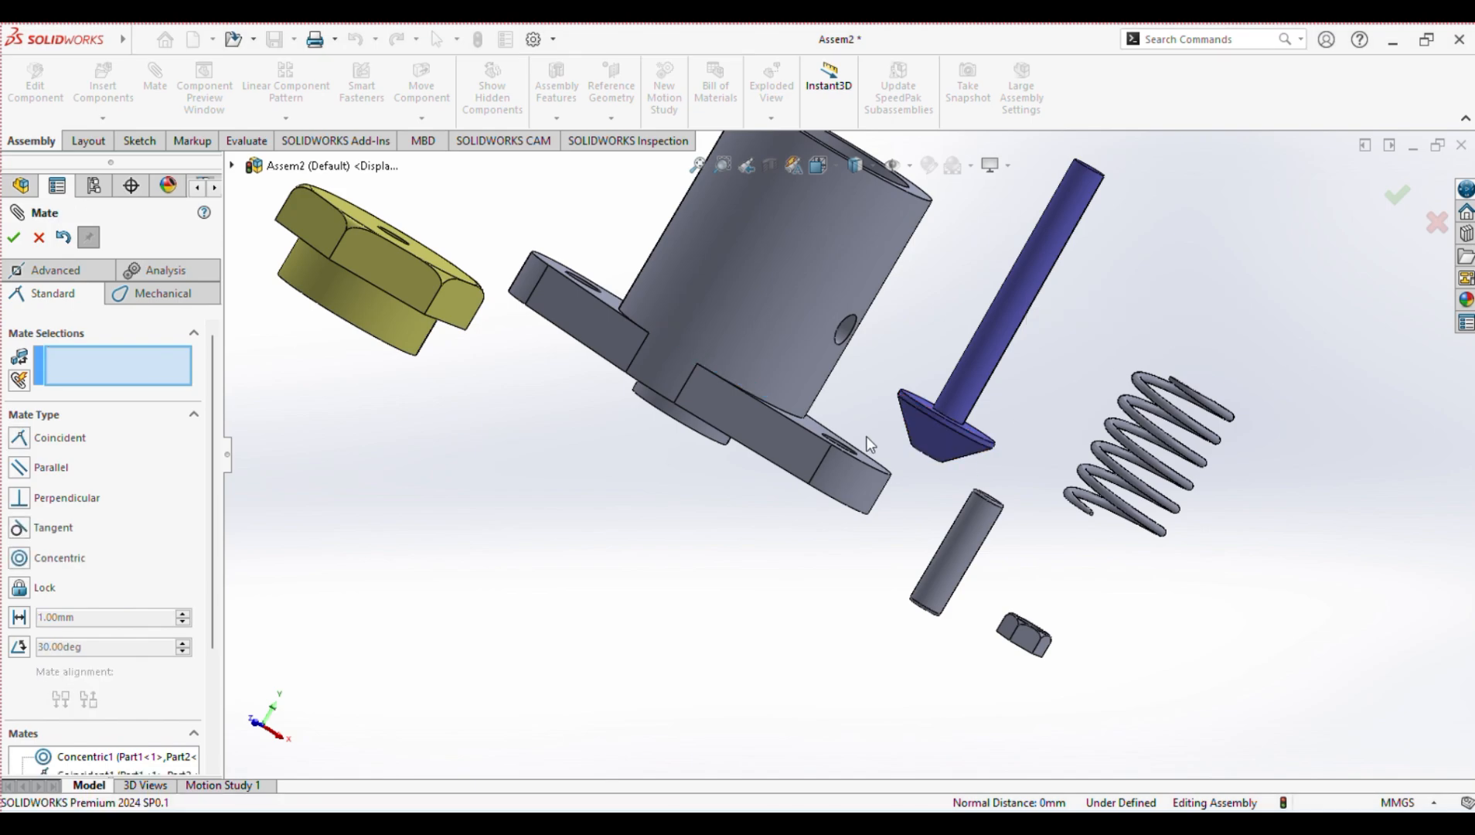
Step: Add a coincident mate between the blue valve's conical face and the ring's conical seat
click(944, 447)
middle_drag(893, 331, 777, 397)
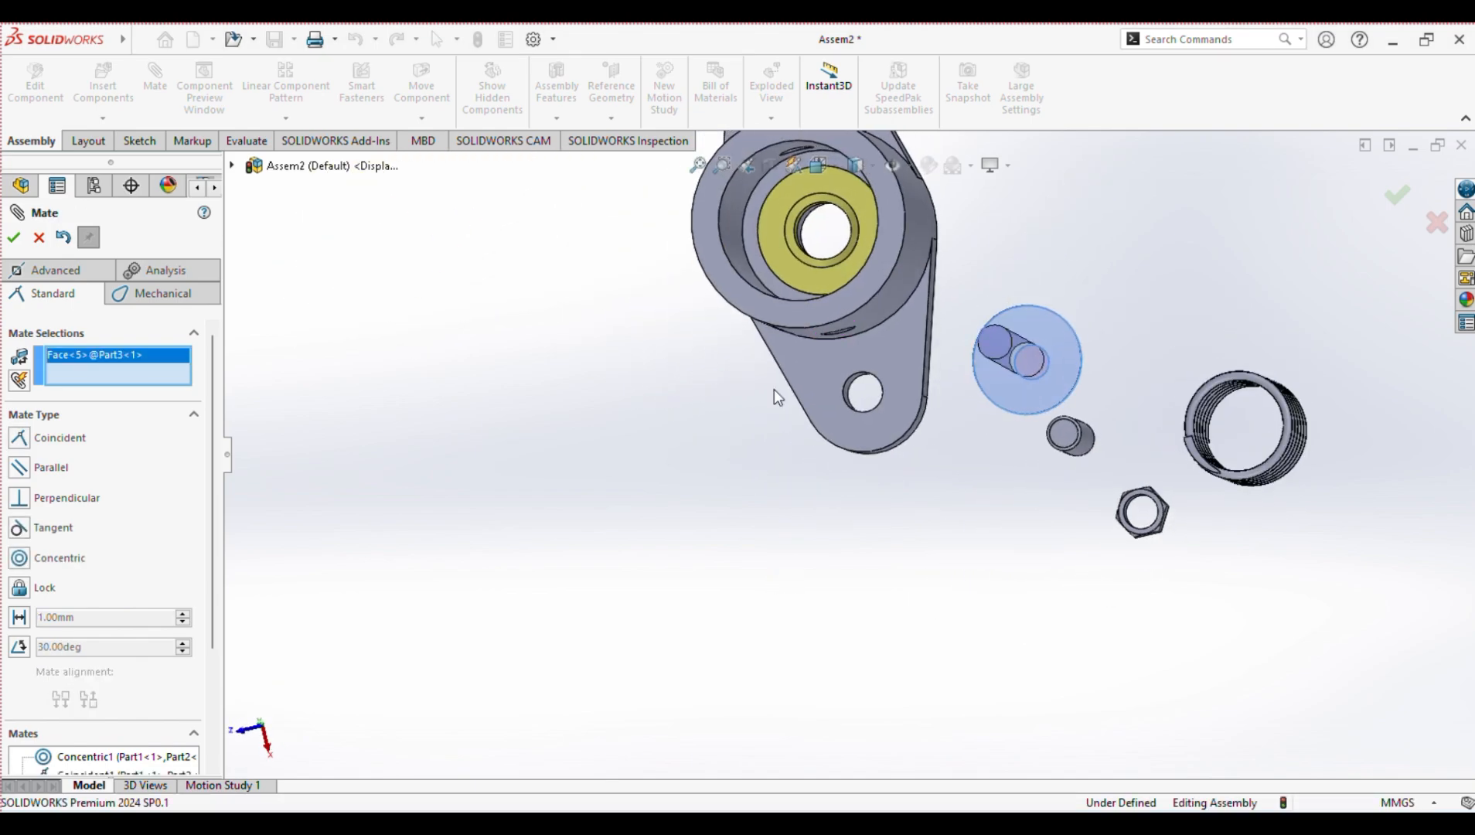
click(818, 270)
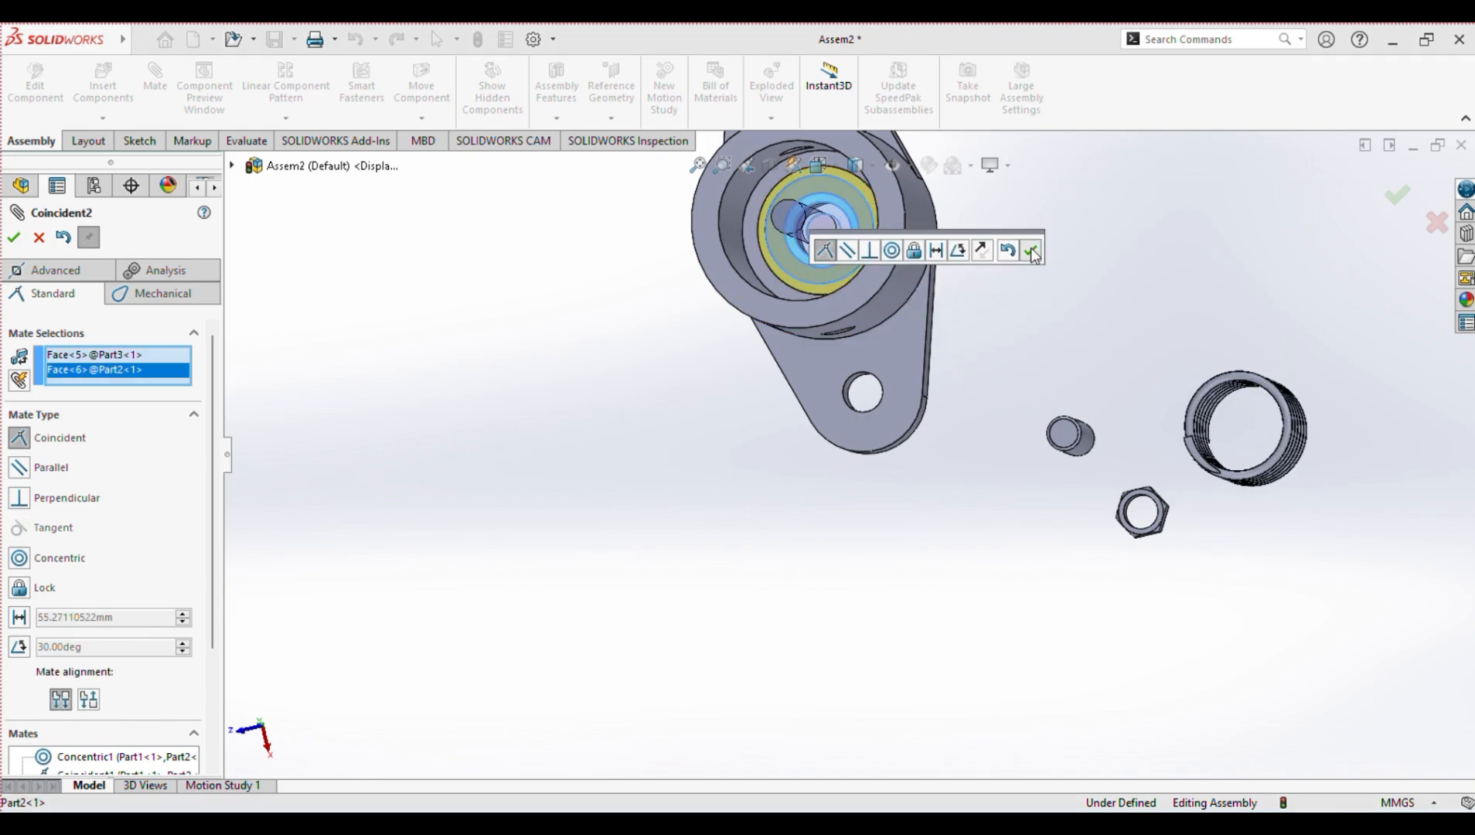
click(1032, 249)
Step: Turn on the display of axes and temporary axes in the assembly
middle_drag(939, 438, 942, 316)
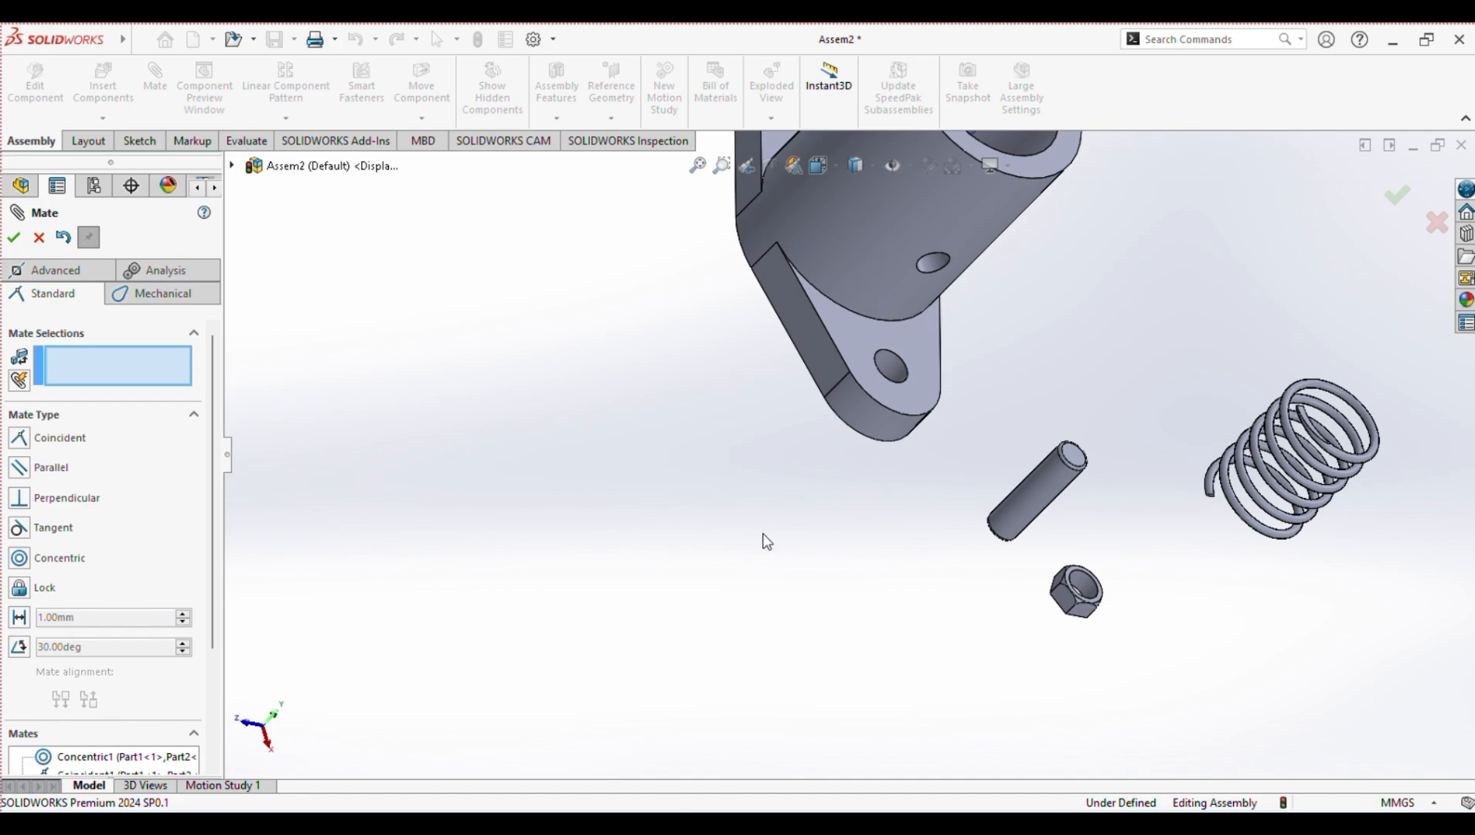
key(f)
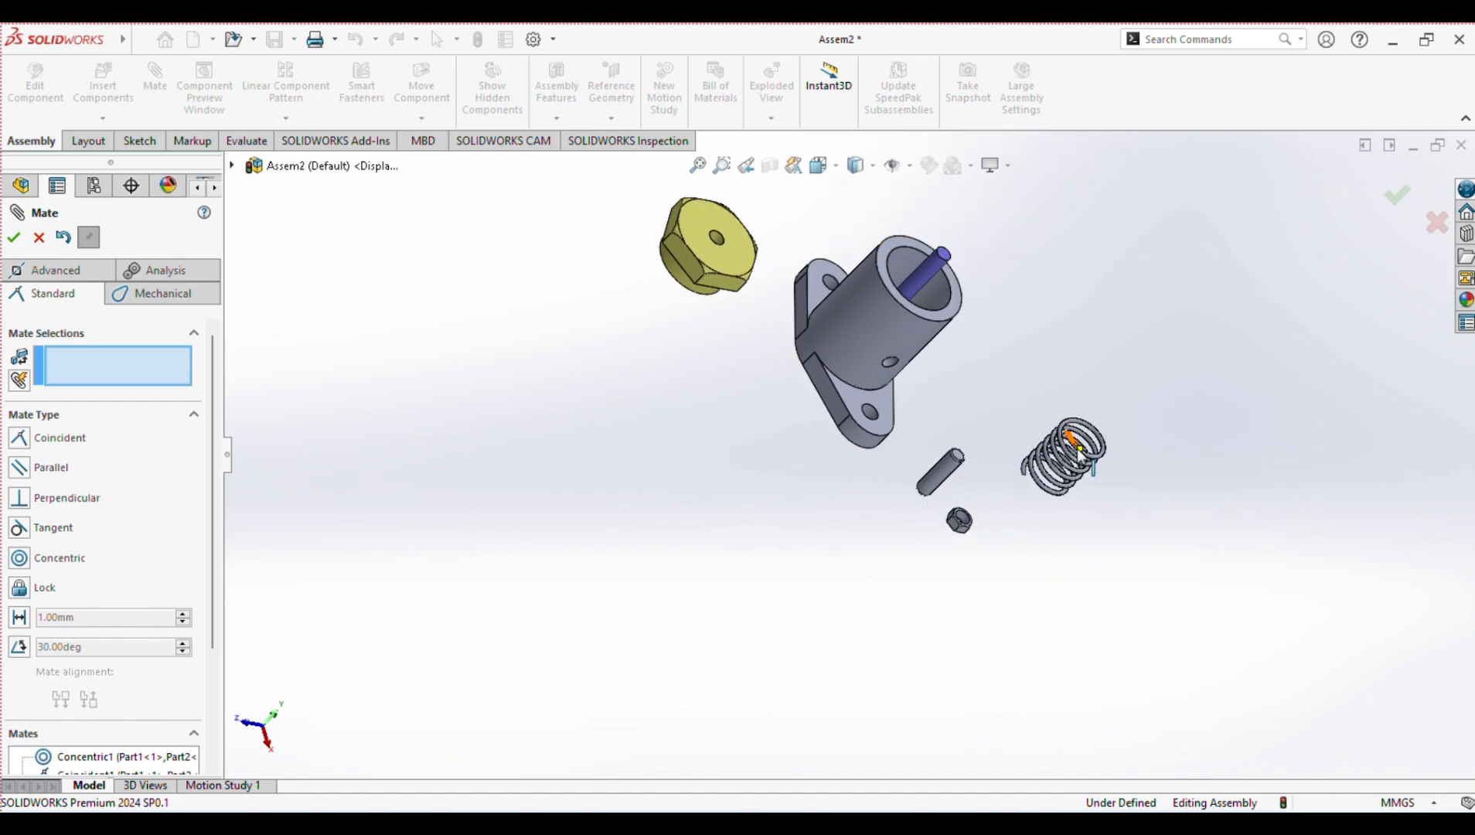
scroll(1105, 453, down, 4)
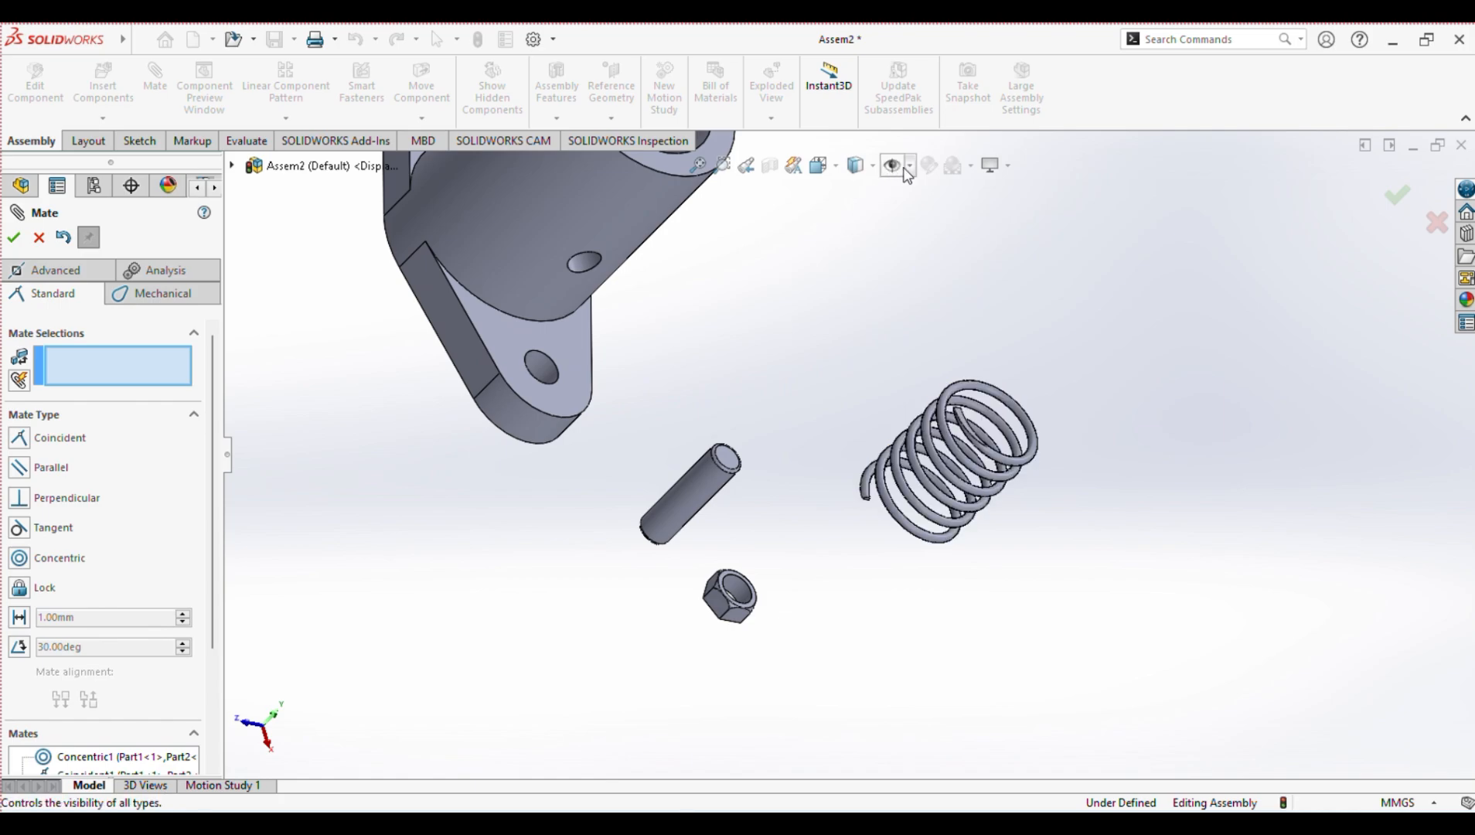
click(910, 165)
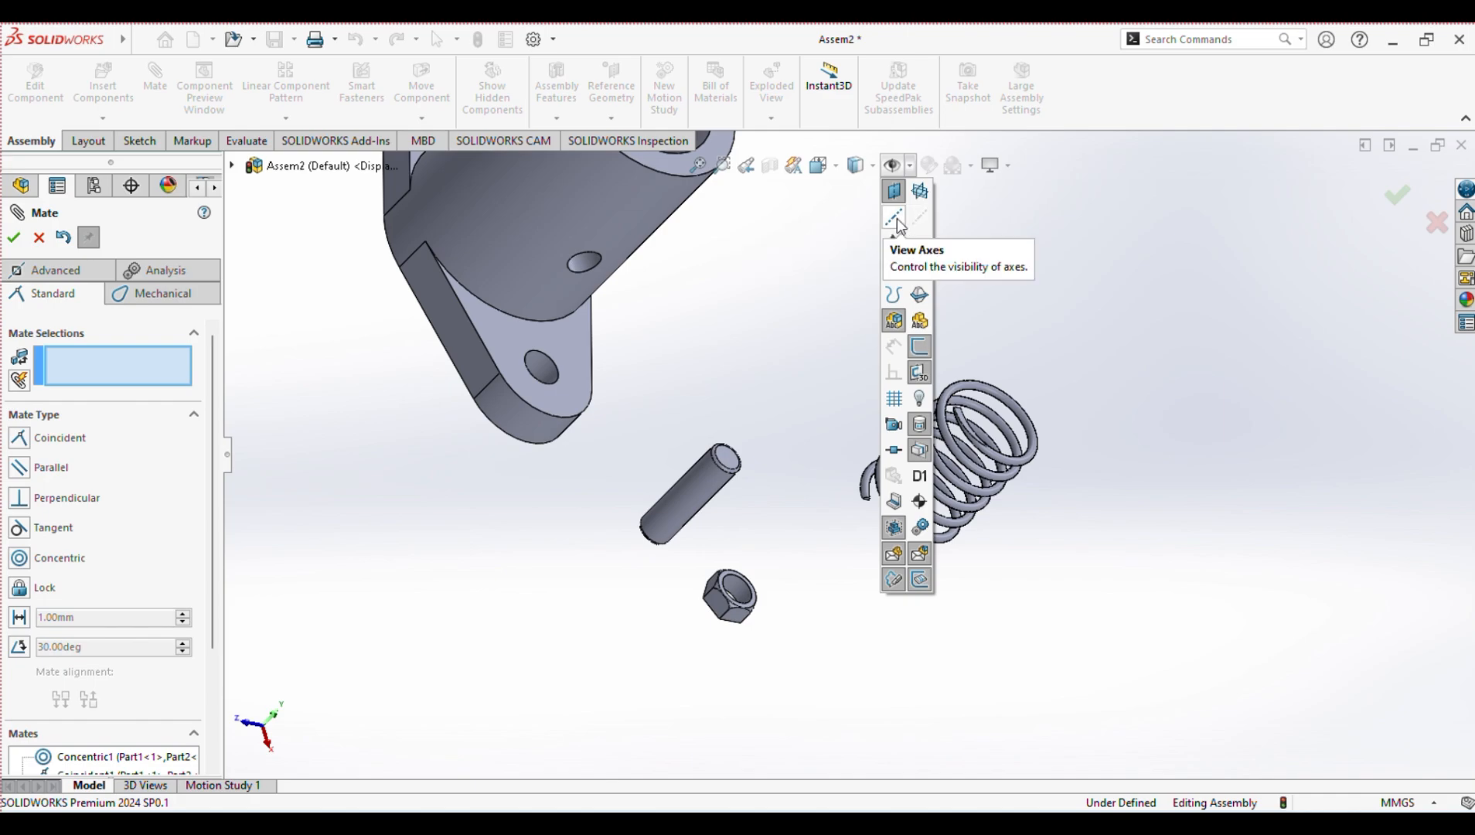
click(895, 219)
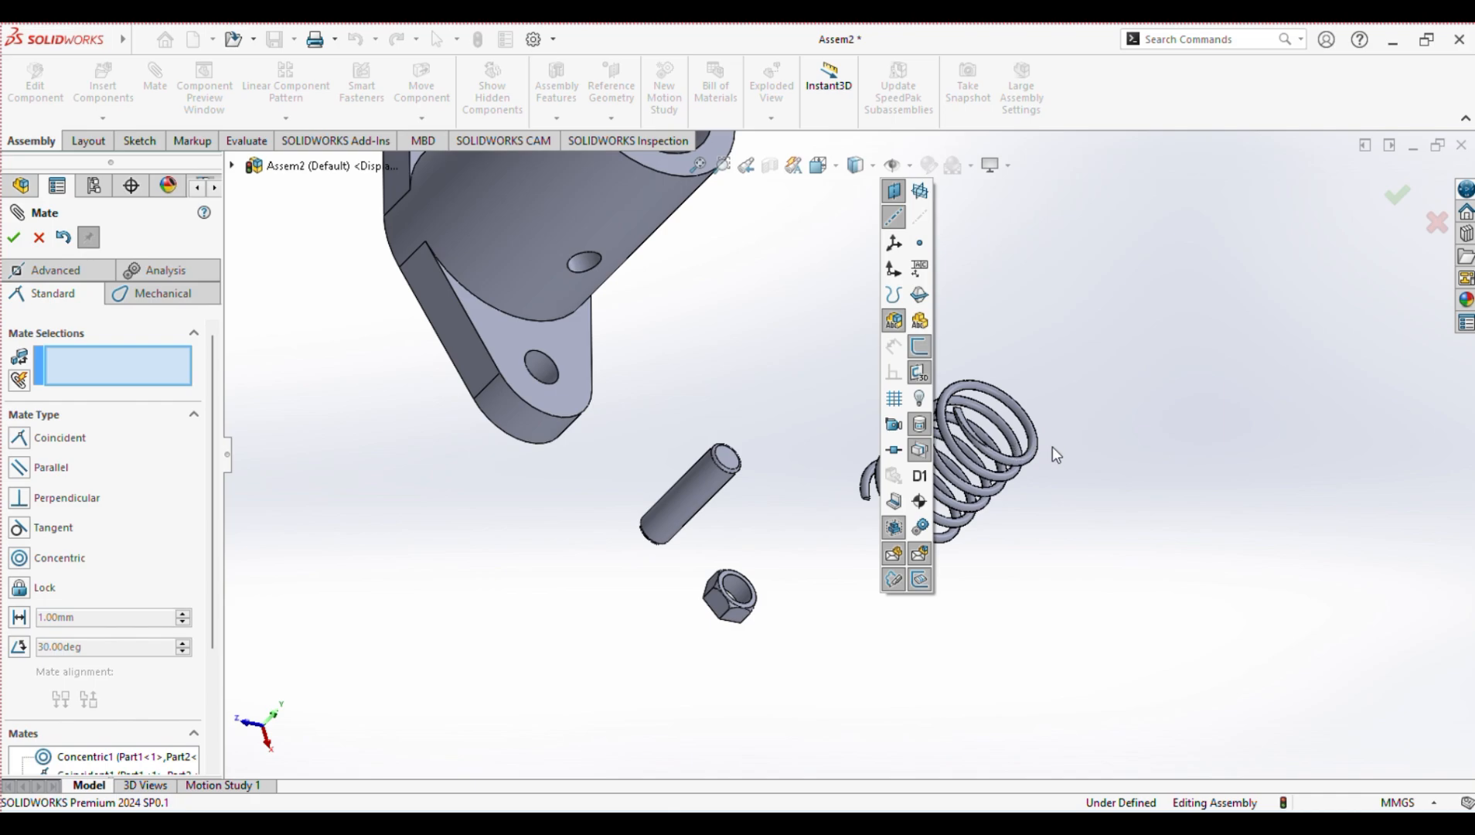
scroll(1053, 447, down, 5)
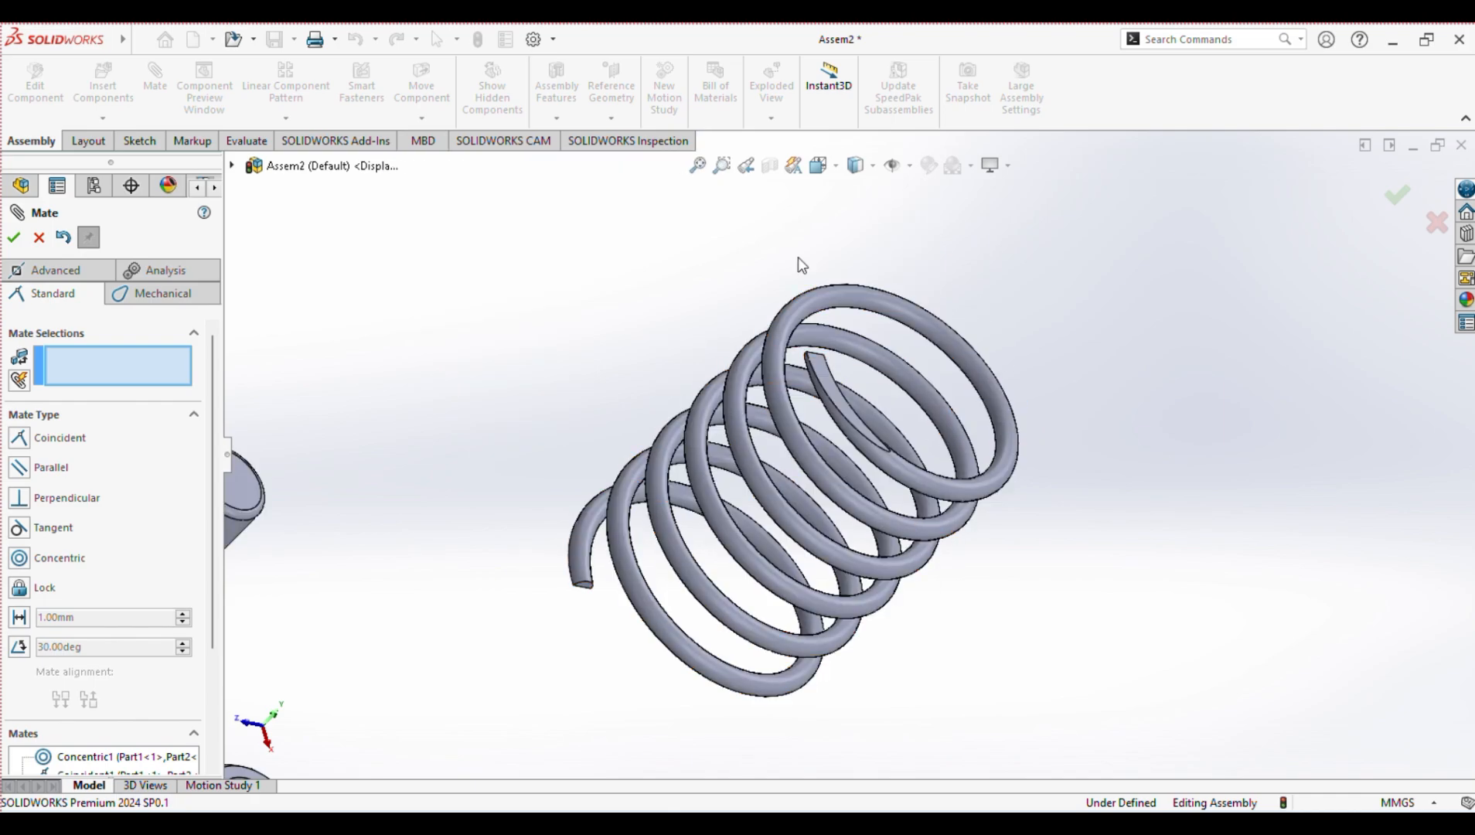
click(856, 164)
click(856, 217)
click(913, 168)
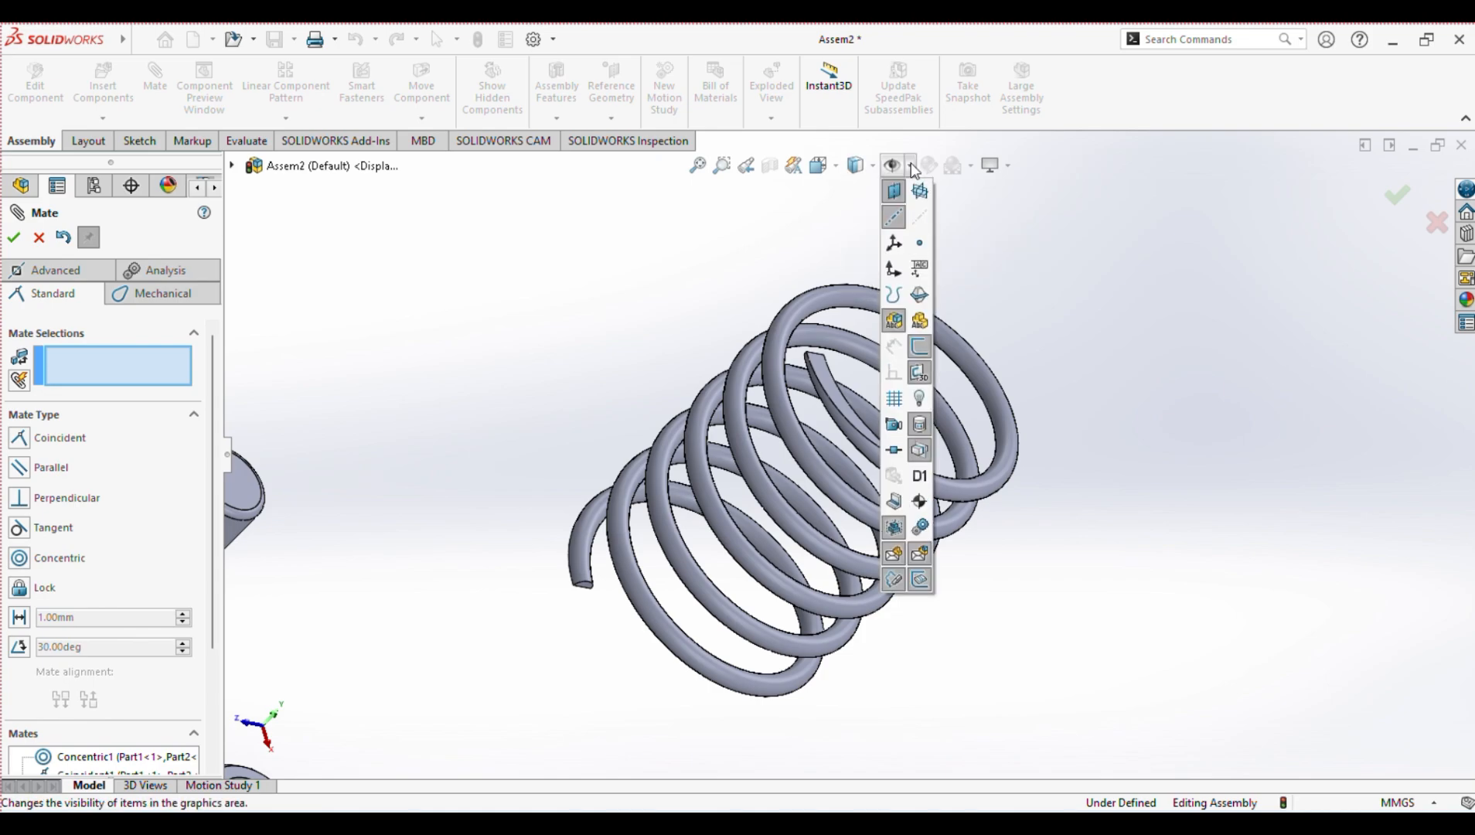
click(912, 168)
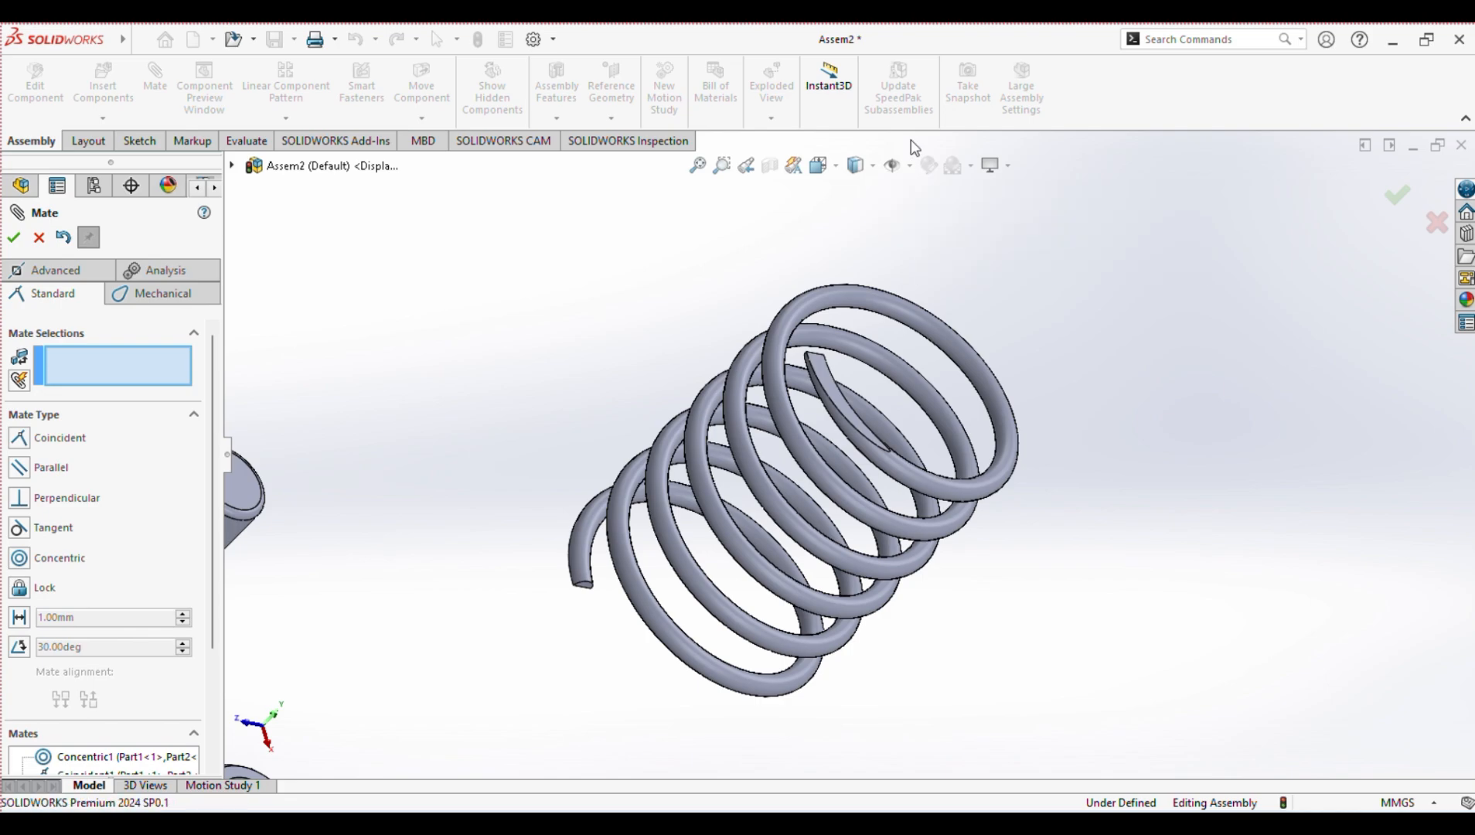
click(910, 165)
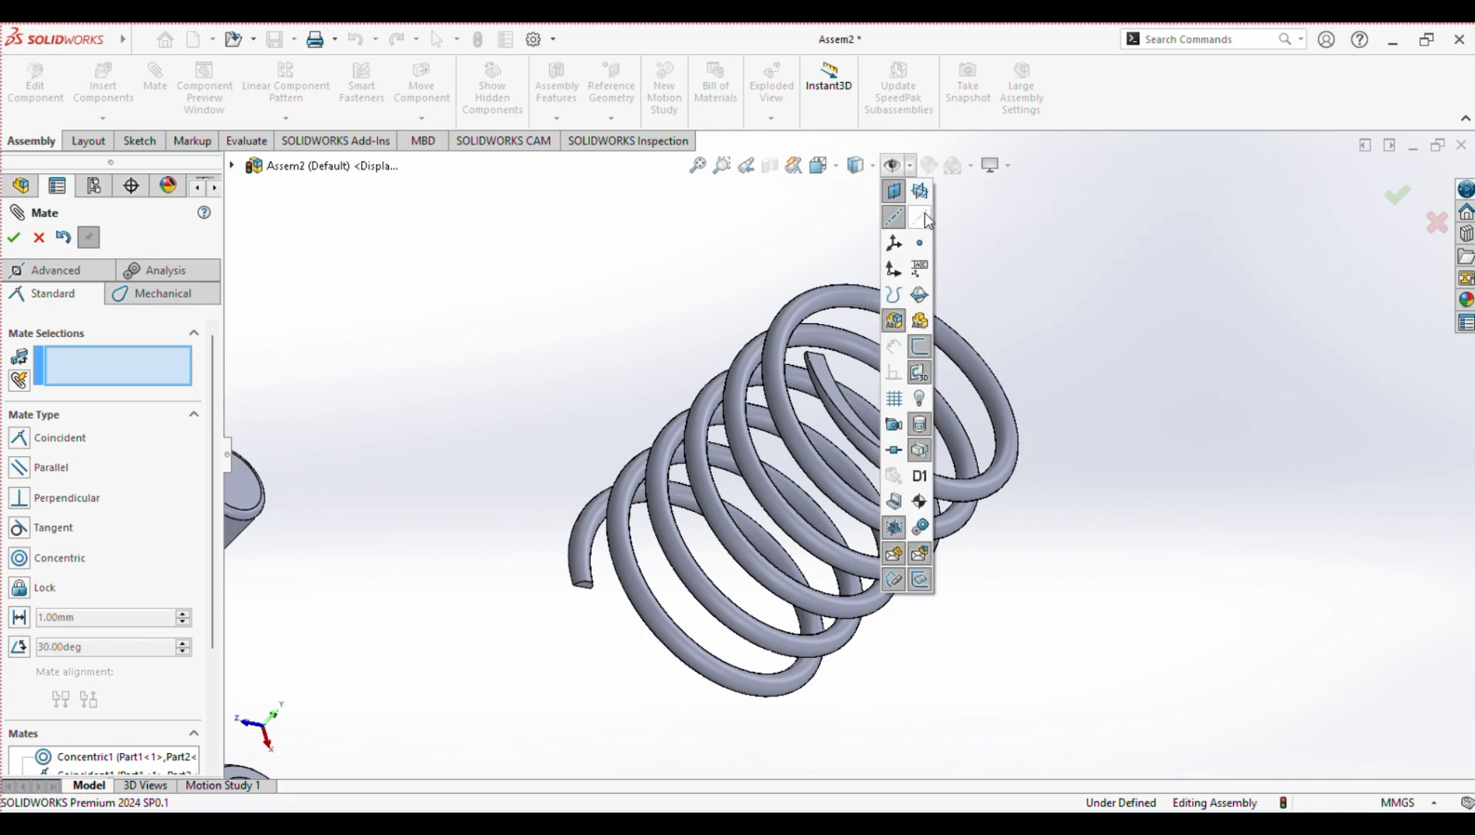
click(921, 216)
scroll(1036, 359, up, 2)
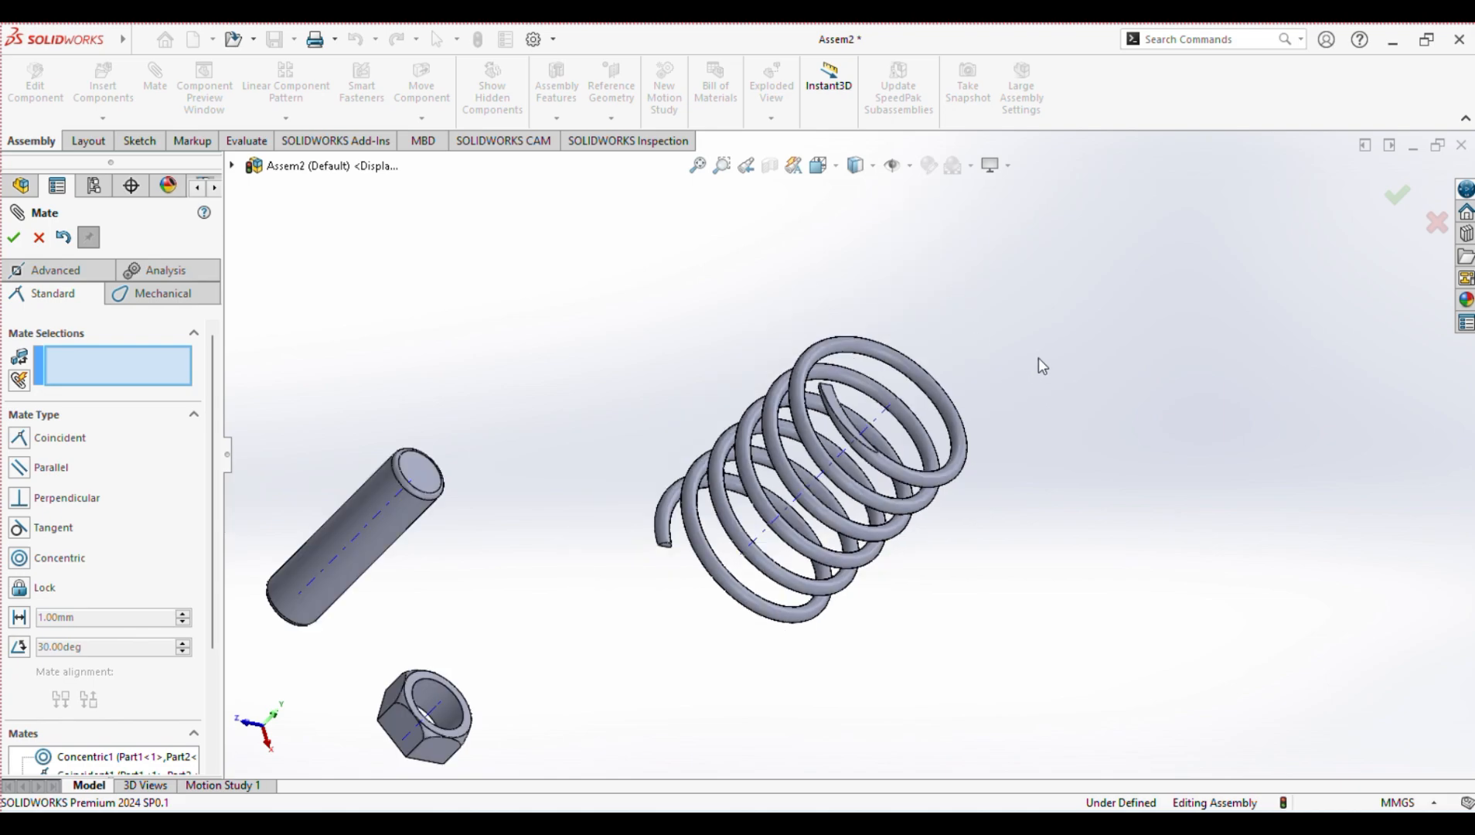
scroll(461, 422, up, 3)
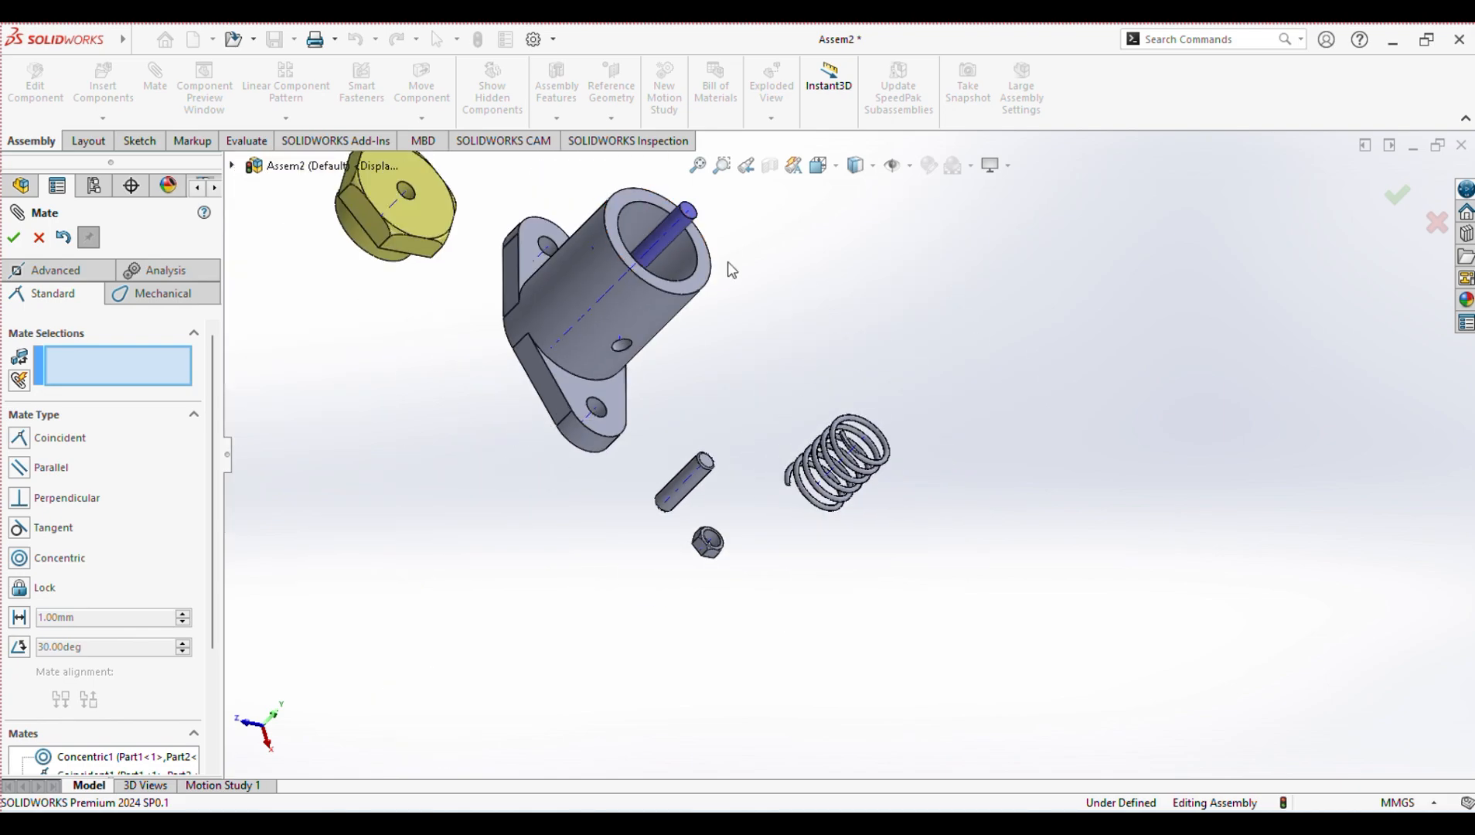
scroll(727, 262, up, 4)
mouse_move(746, 252)
middle_down()
mouse_move(738, 287)
mouse_move(761, 251)
middle_up()
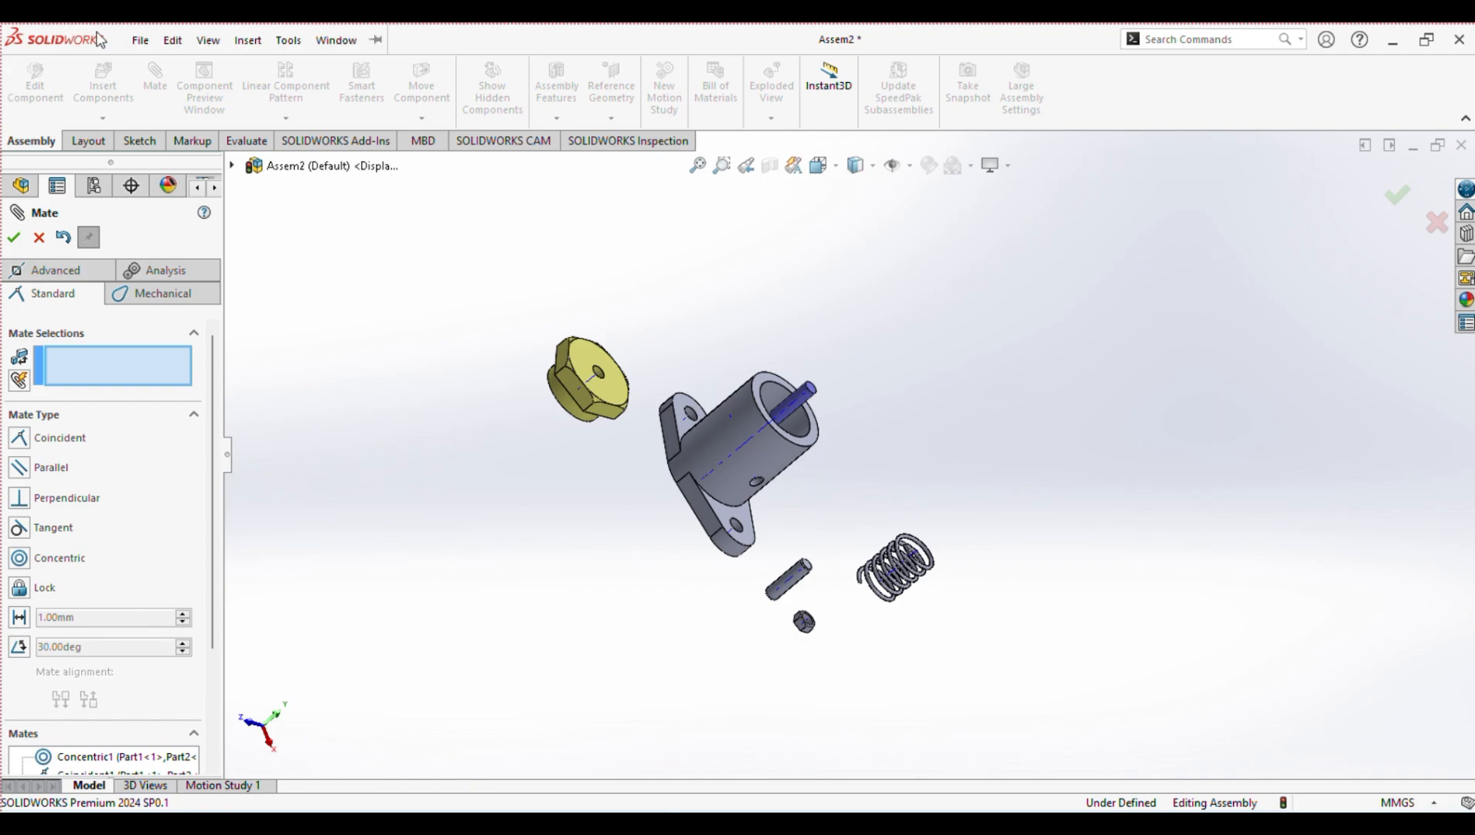
click(140, 40)
click(637, 59)
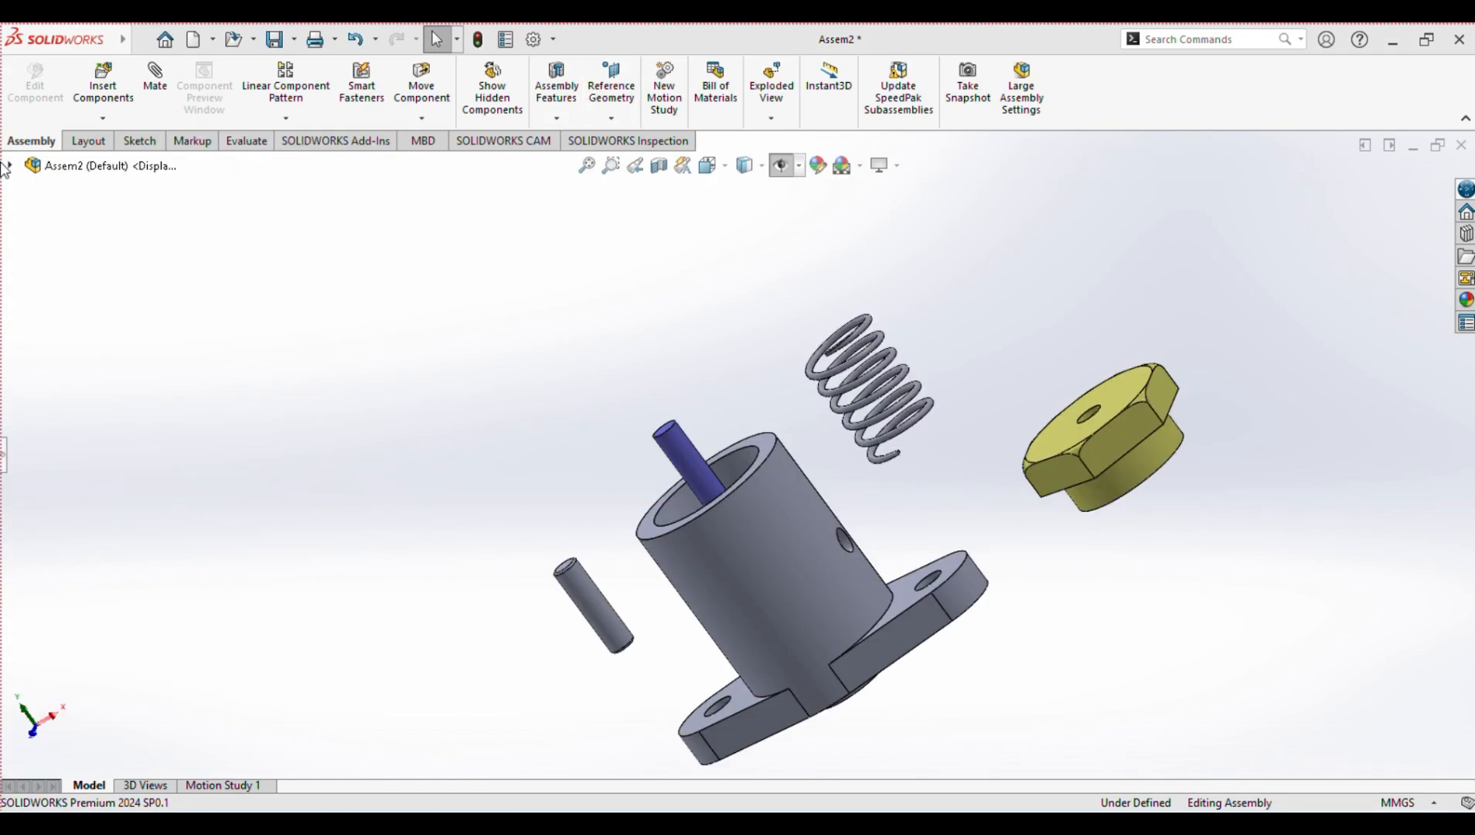
Step: Add a concentric mate between the spring part's origin and the cylindrical face of the blue valve stem
click(10, 165)
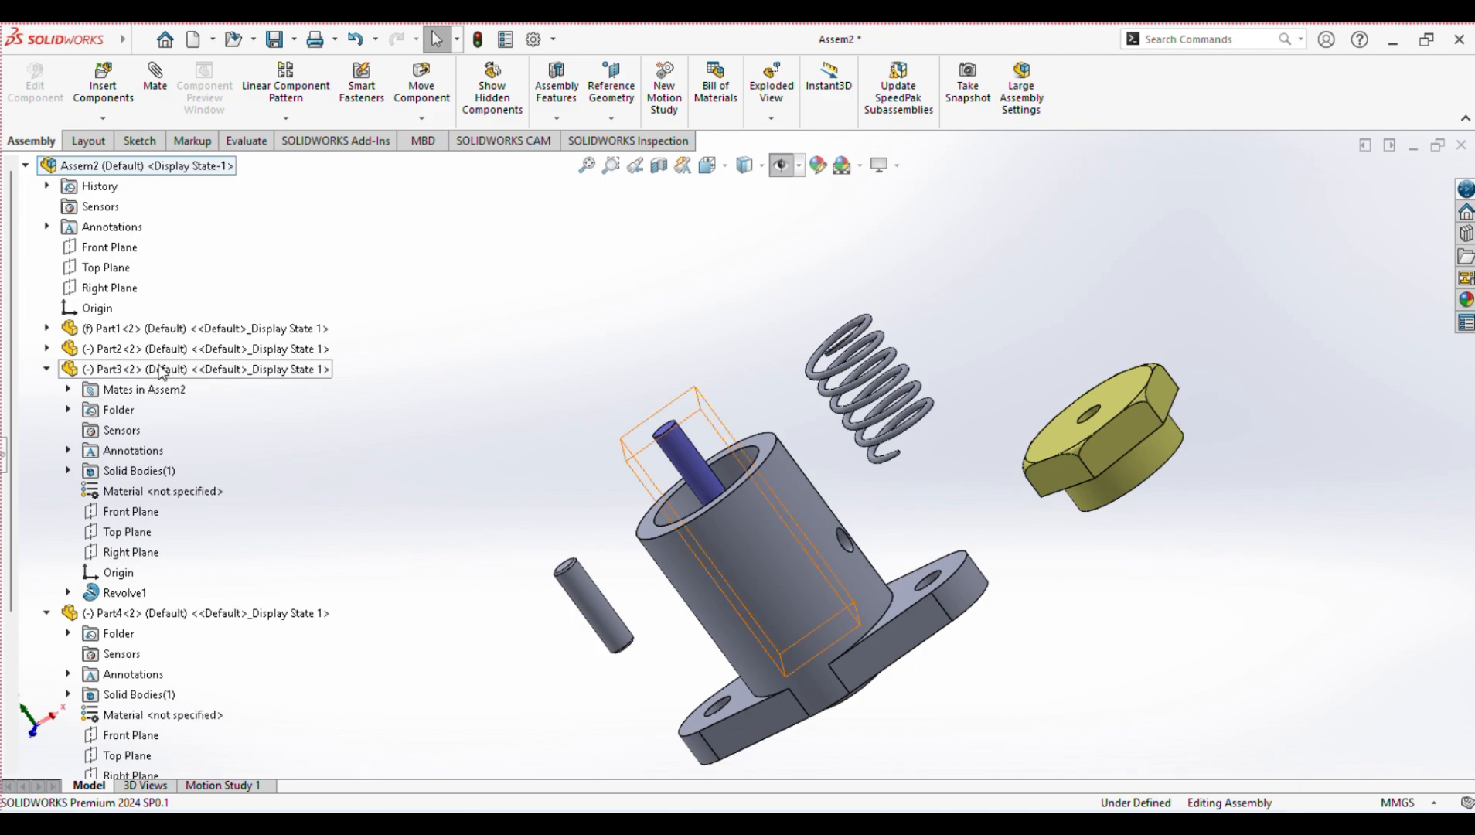
click(155, 613)
scroll(137, 733, down, 2)
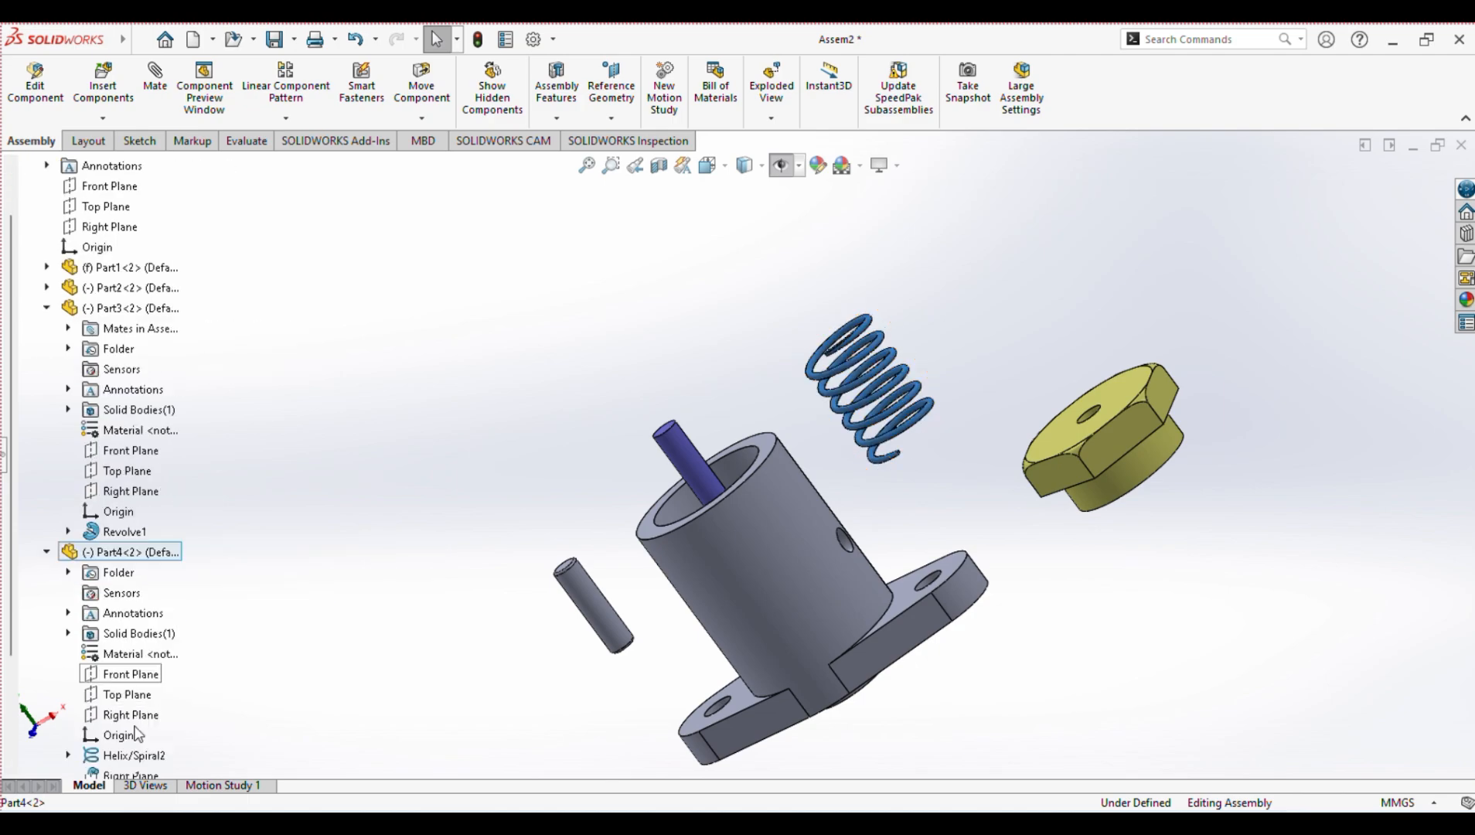
click(118, 676)
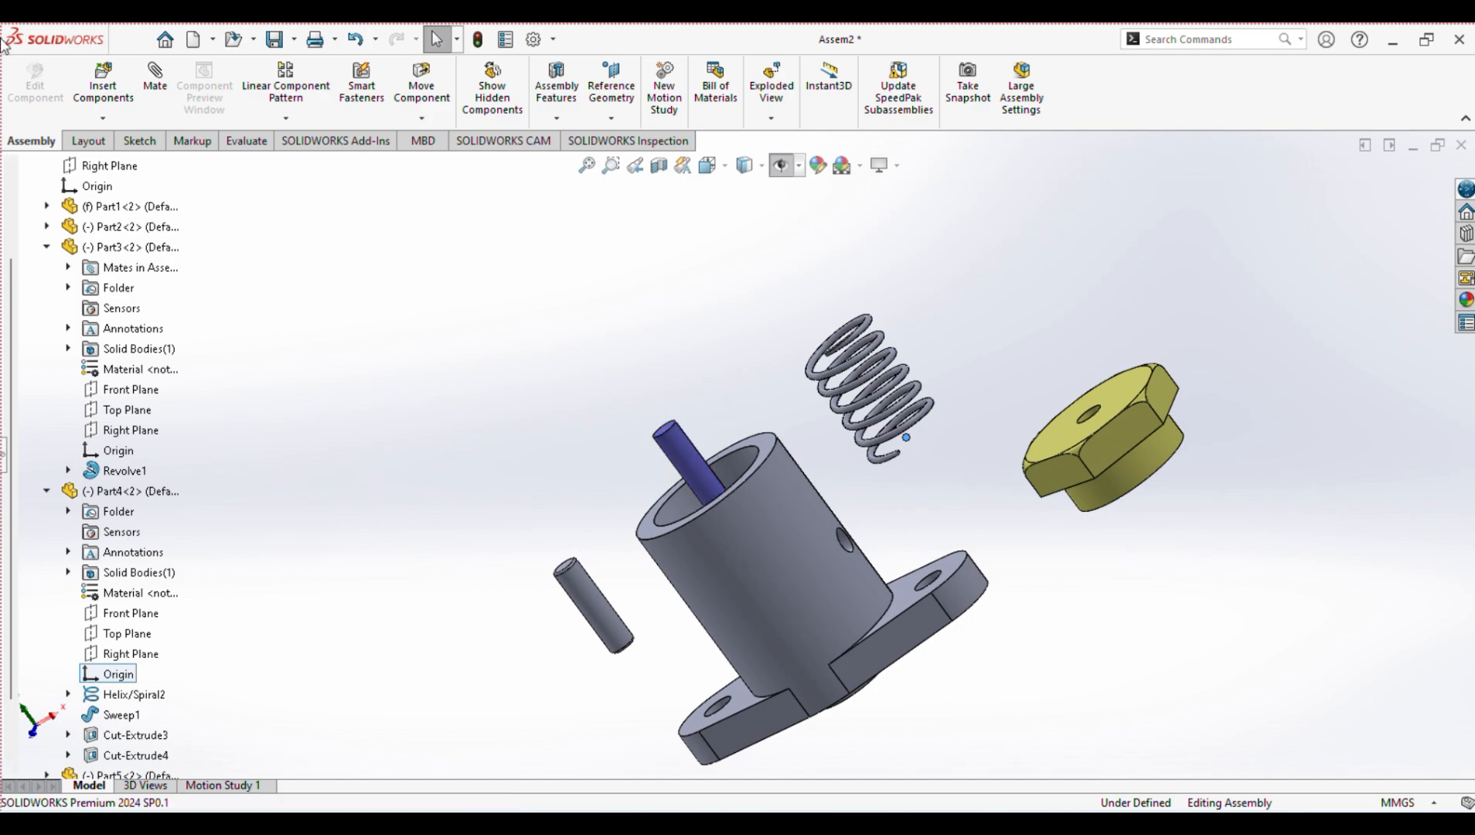
click(155, 79)
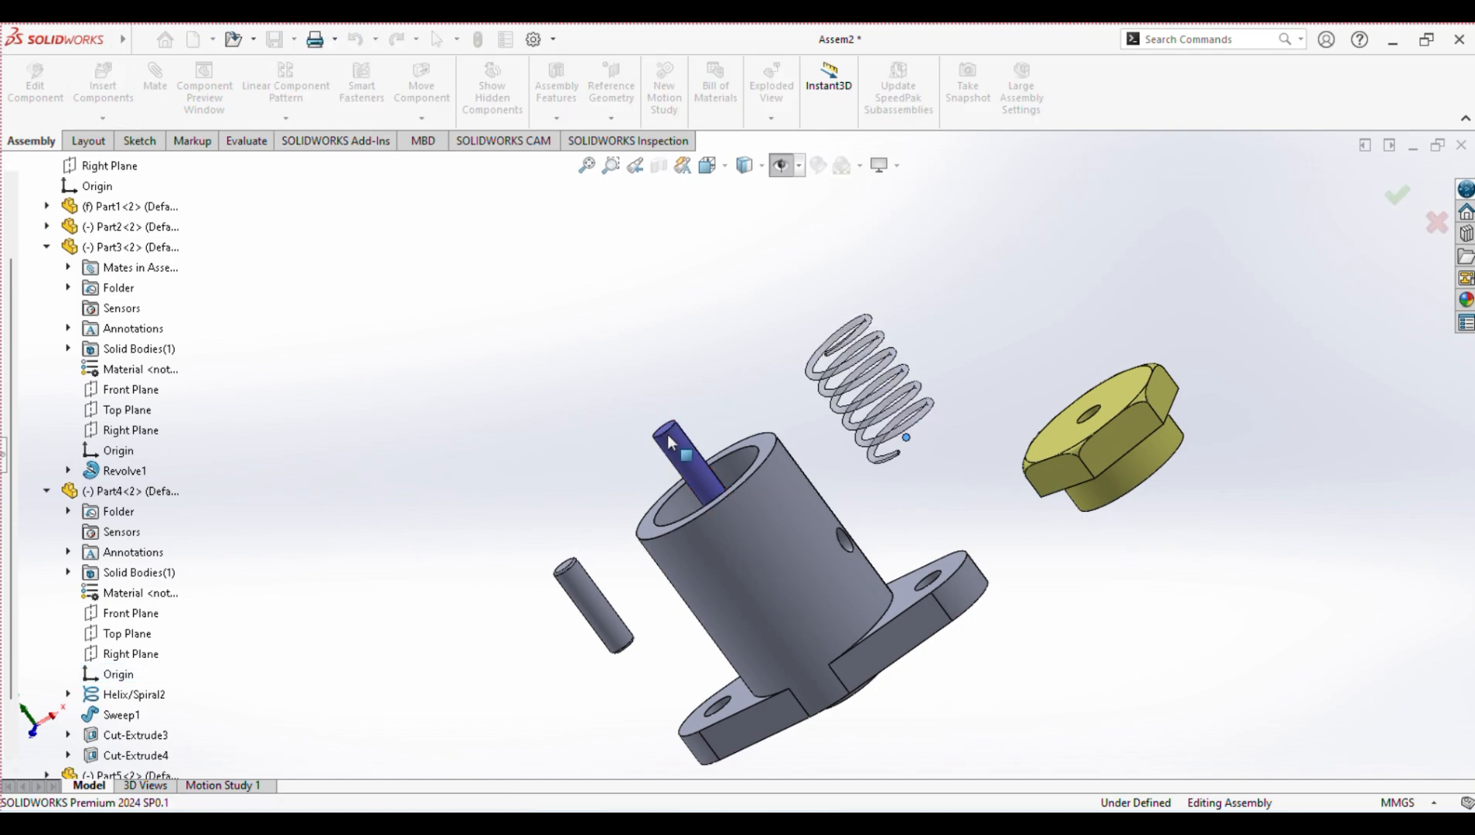
click(688, 458)
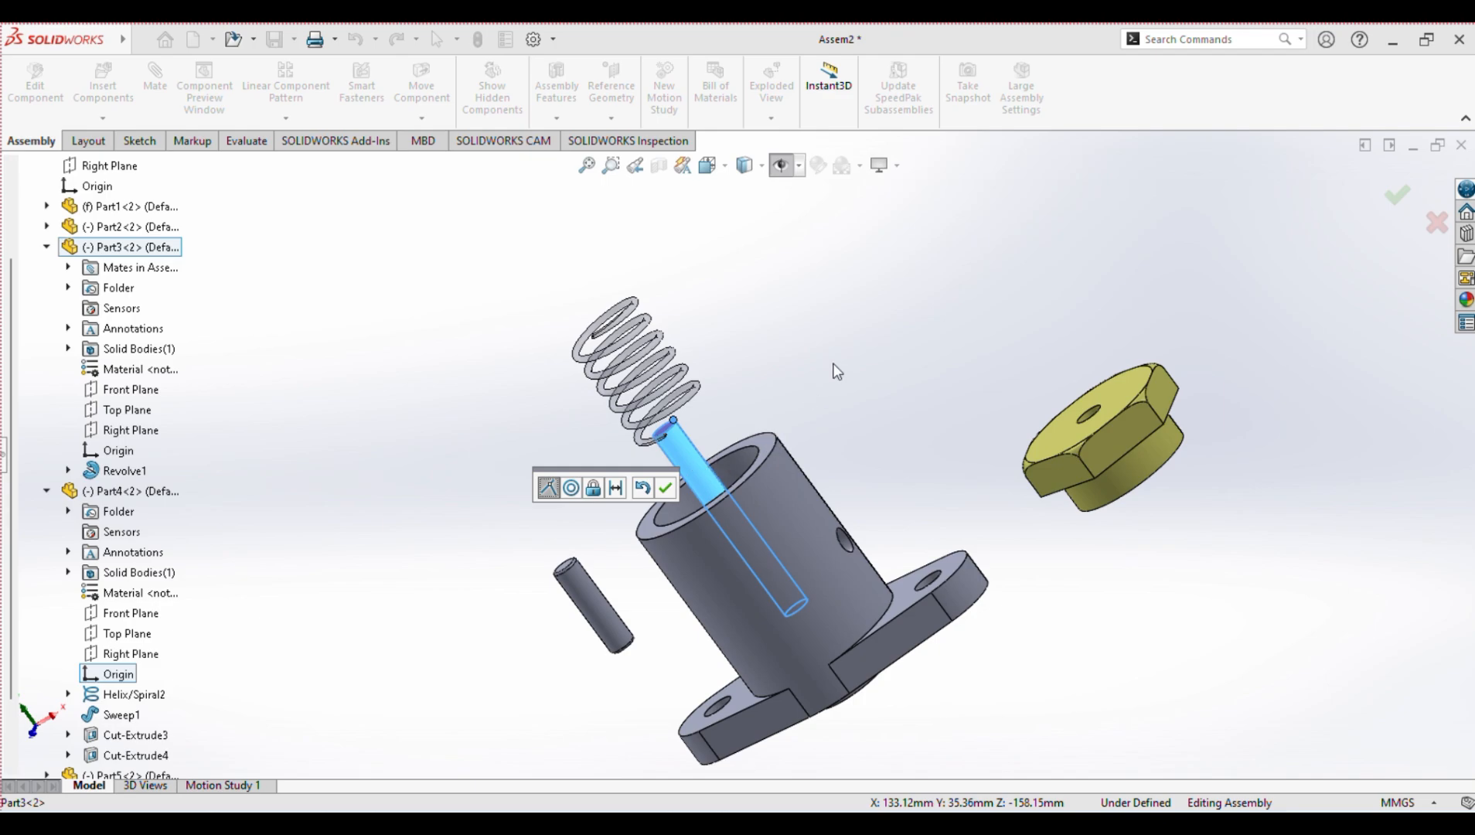
middle_drag(837, 371, 913, 417)
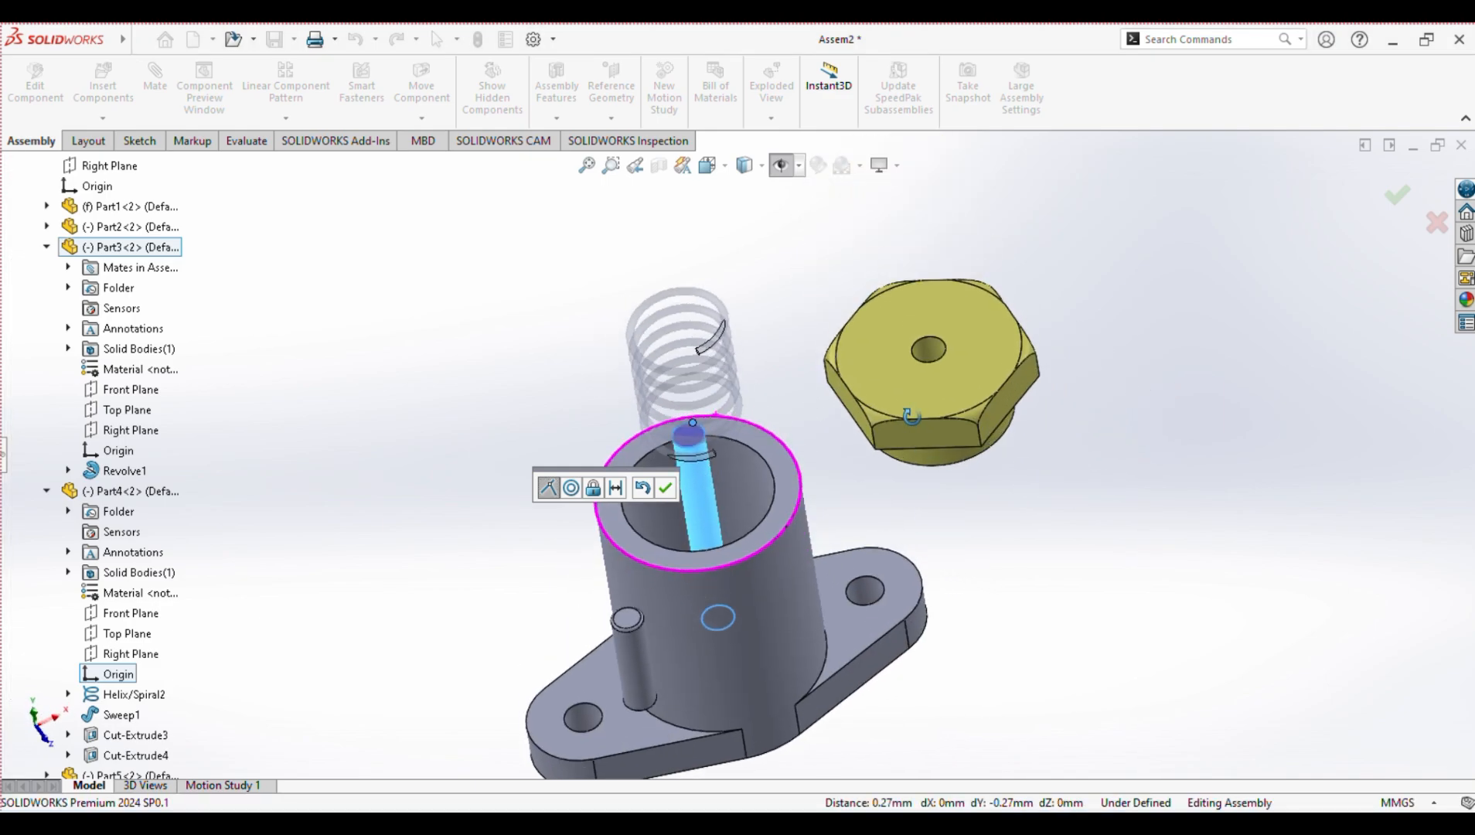
click(571, 488)
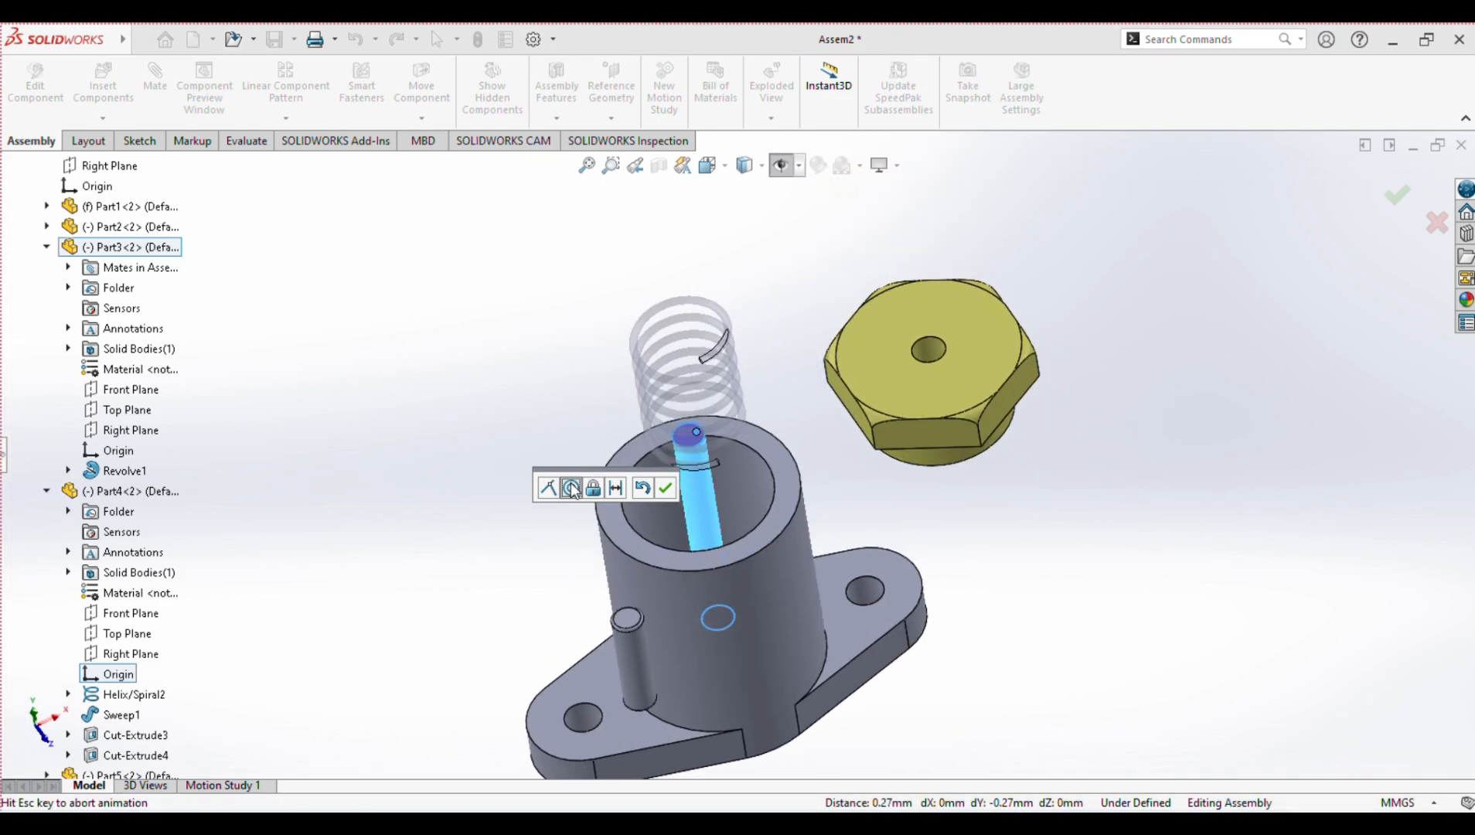
middle_drag(797, 322, 784, 251)
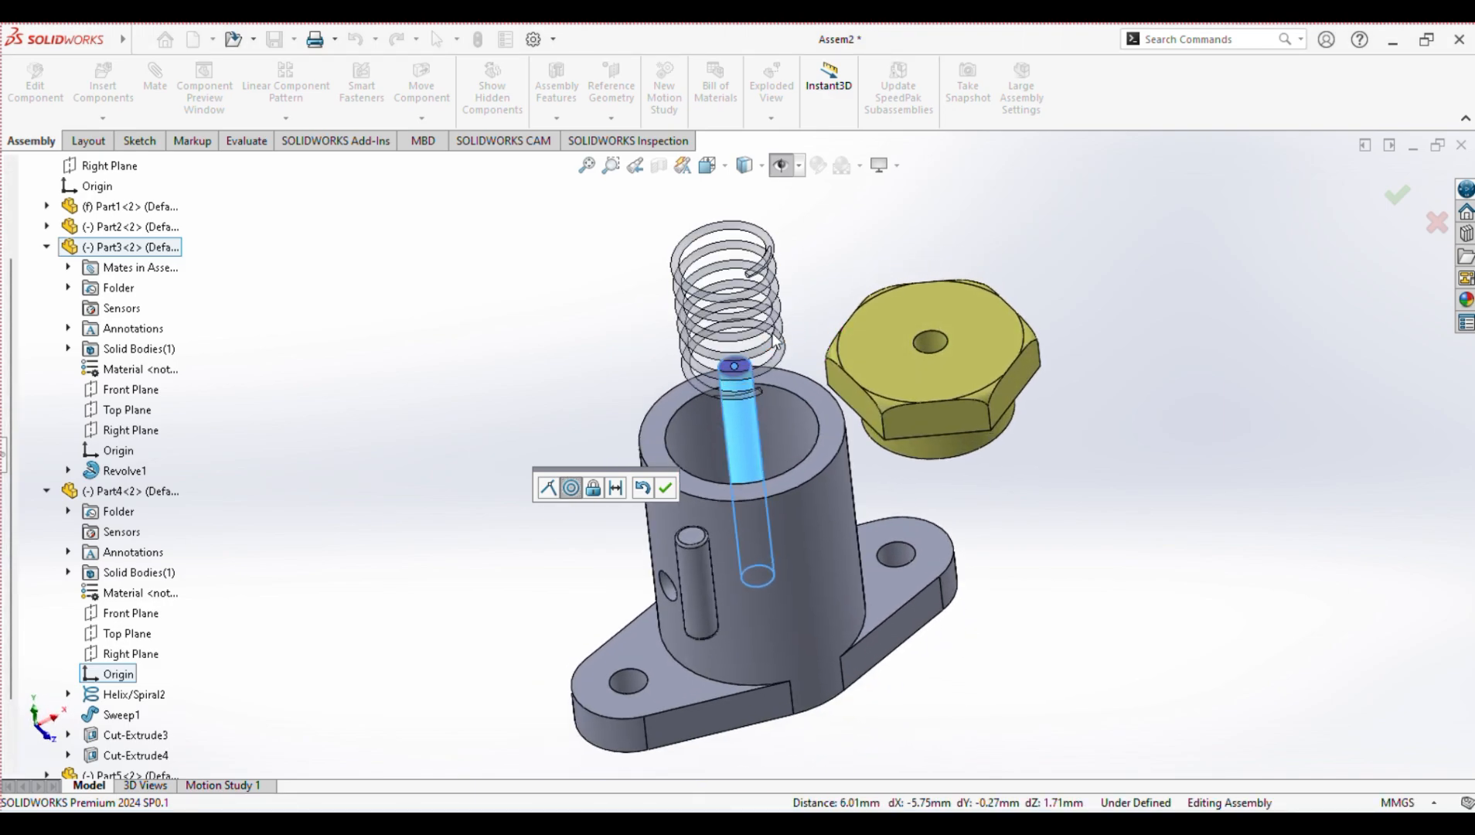
click(671, 488)
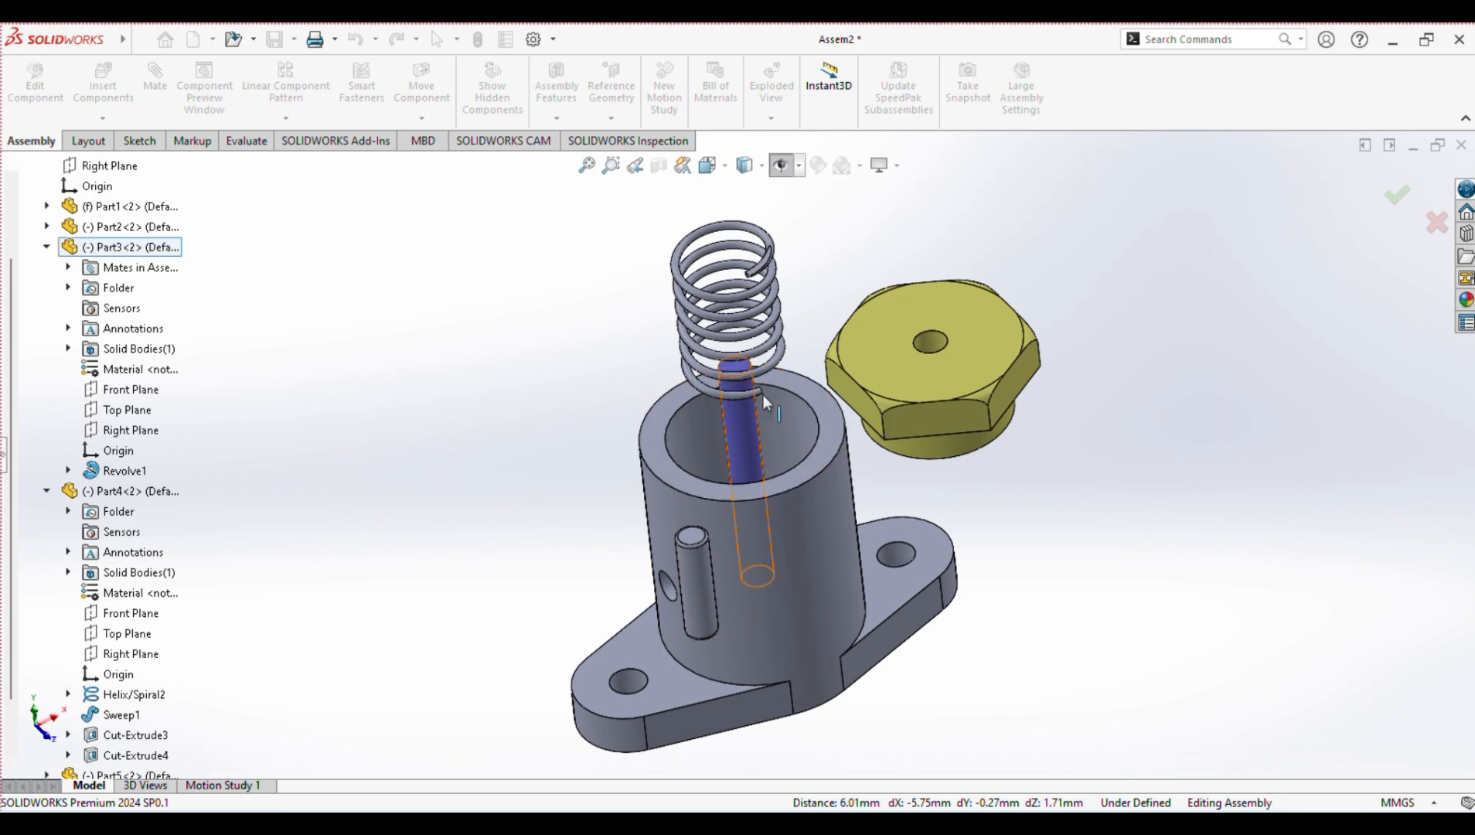
scroll(576, 319, down, 6)
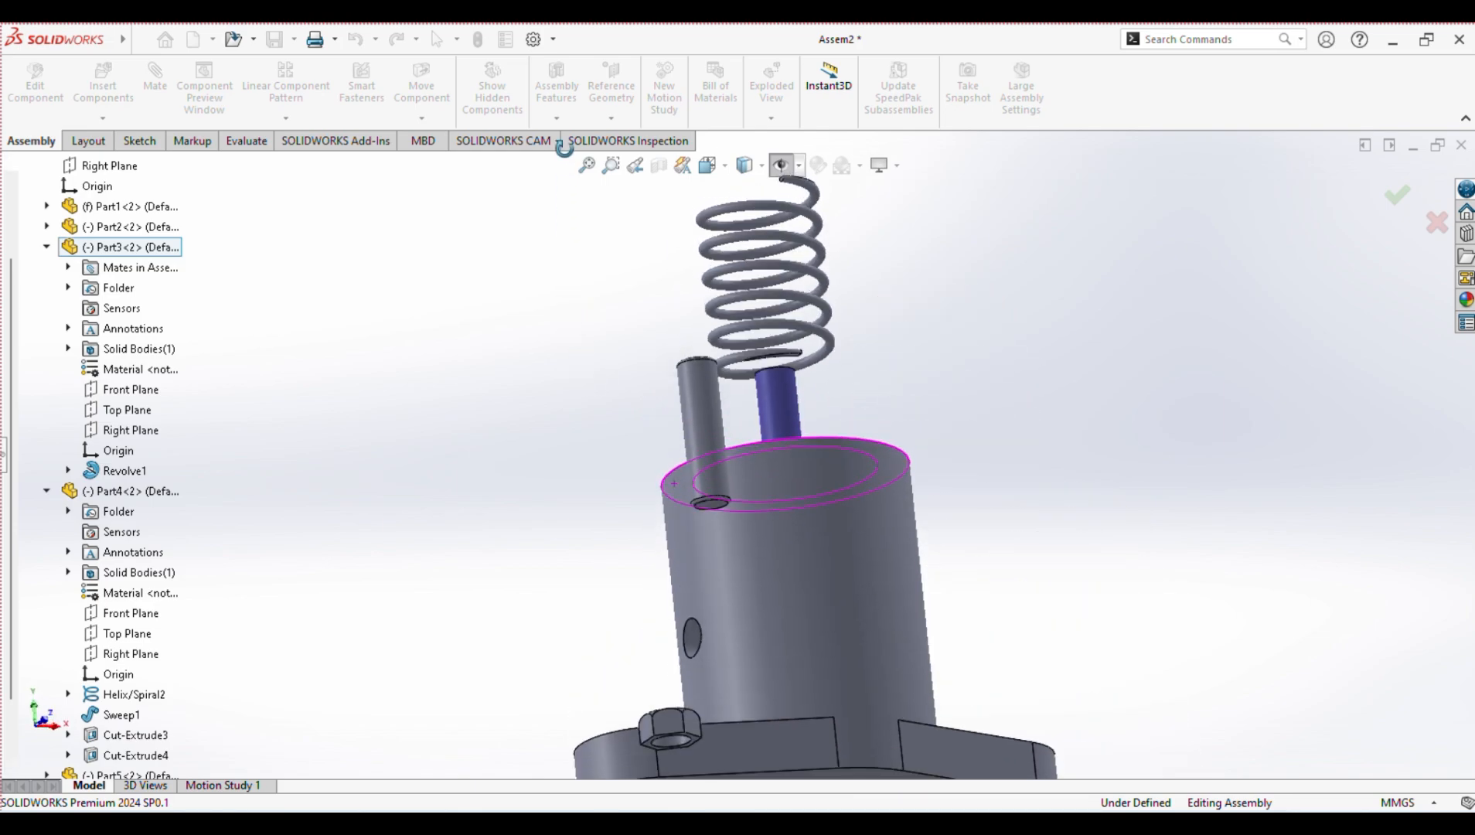
scroll(812, 370, down, 3)
click(696, 413)
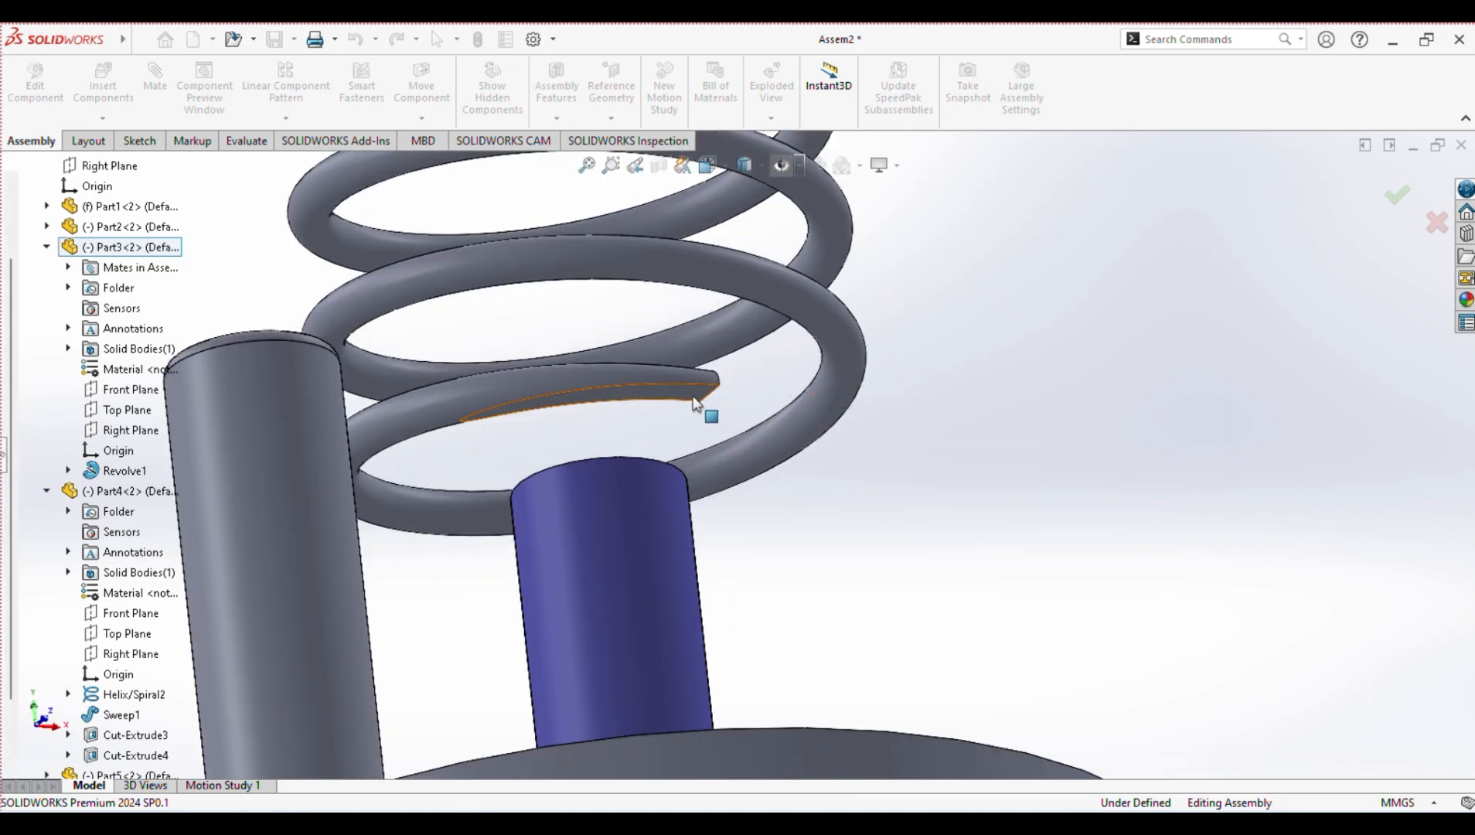
scroll(866, 457, up, 3)
middle_drag(872, 459, 691, 592)
click(576, 460)
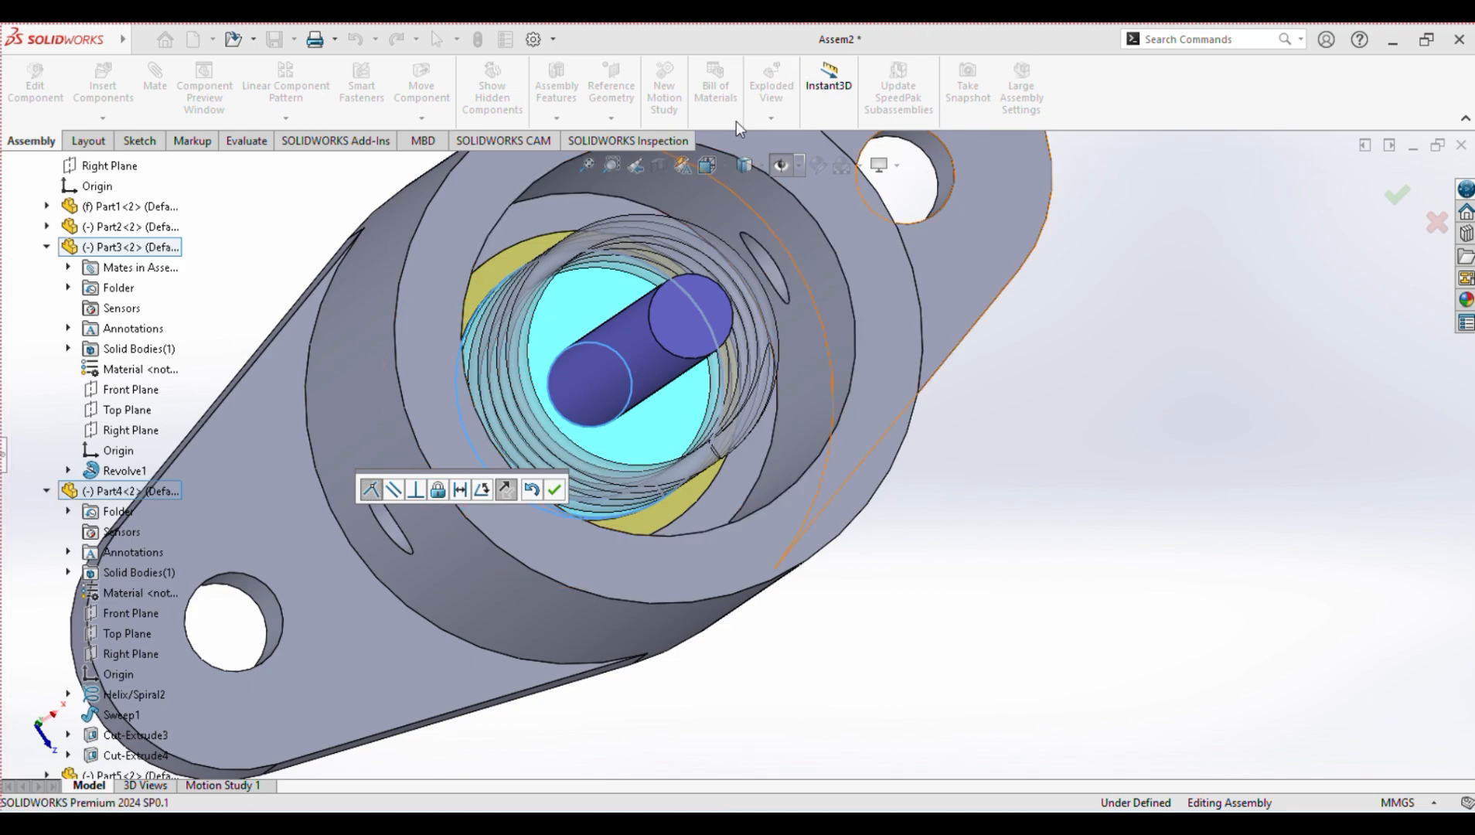
middle_drag(1071, 474, 1016, 422)
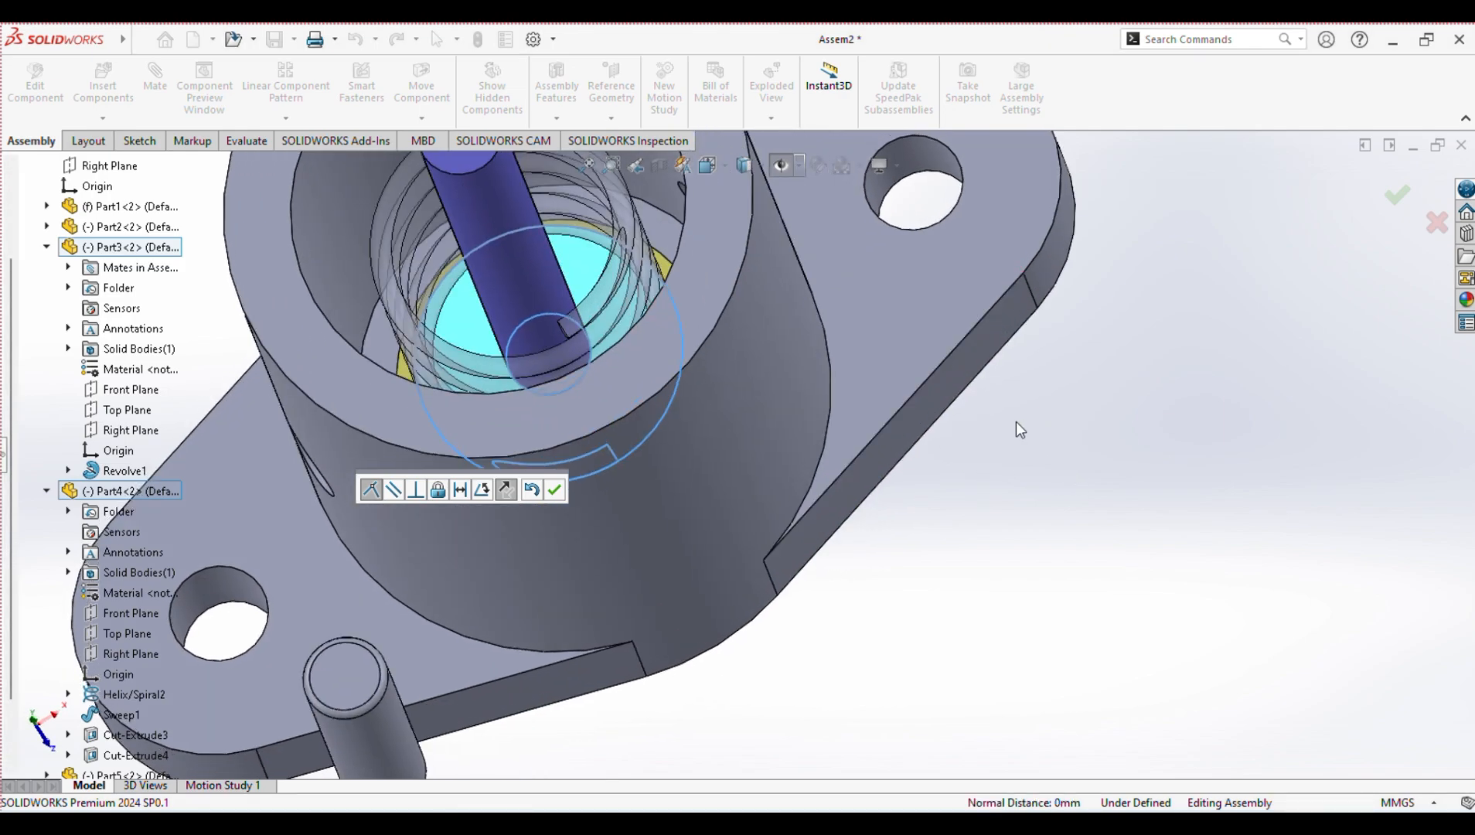
key(f)
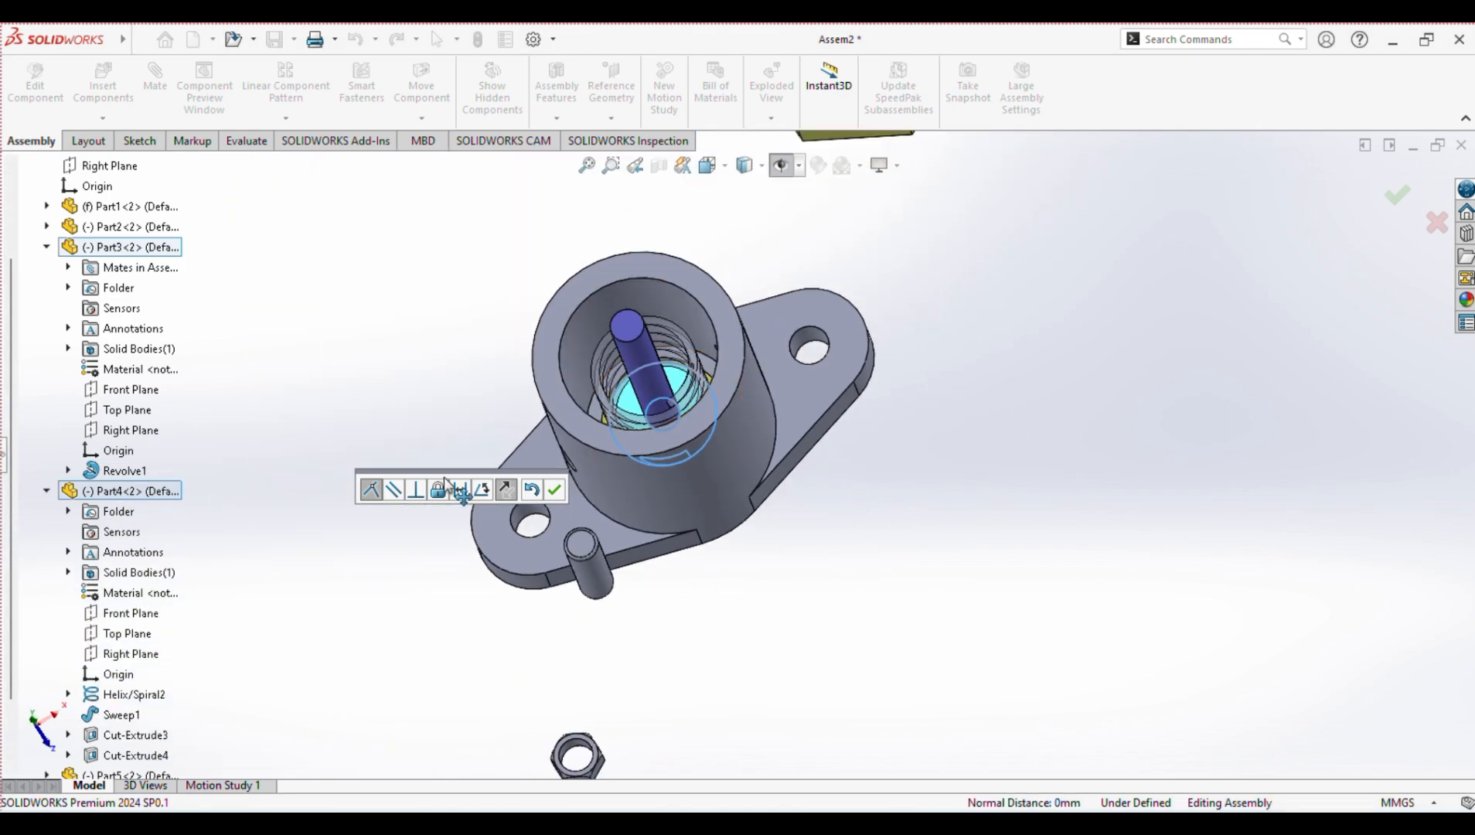
click(506, 490)
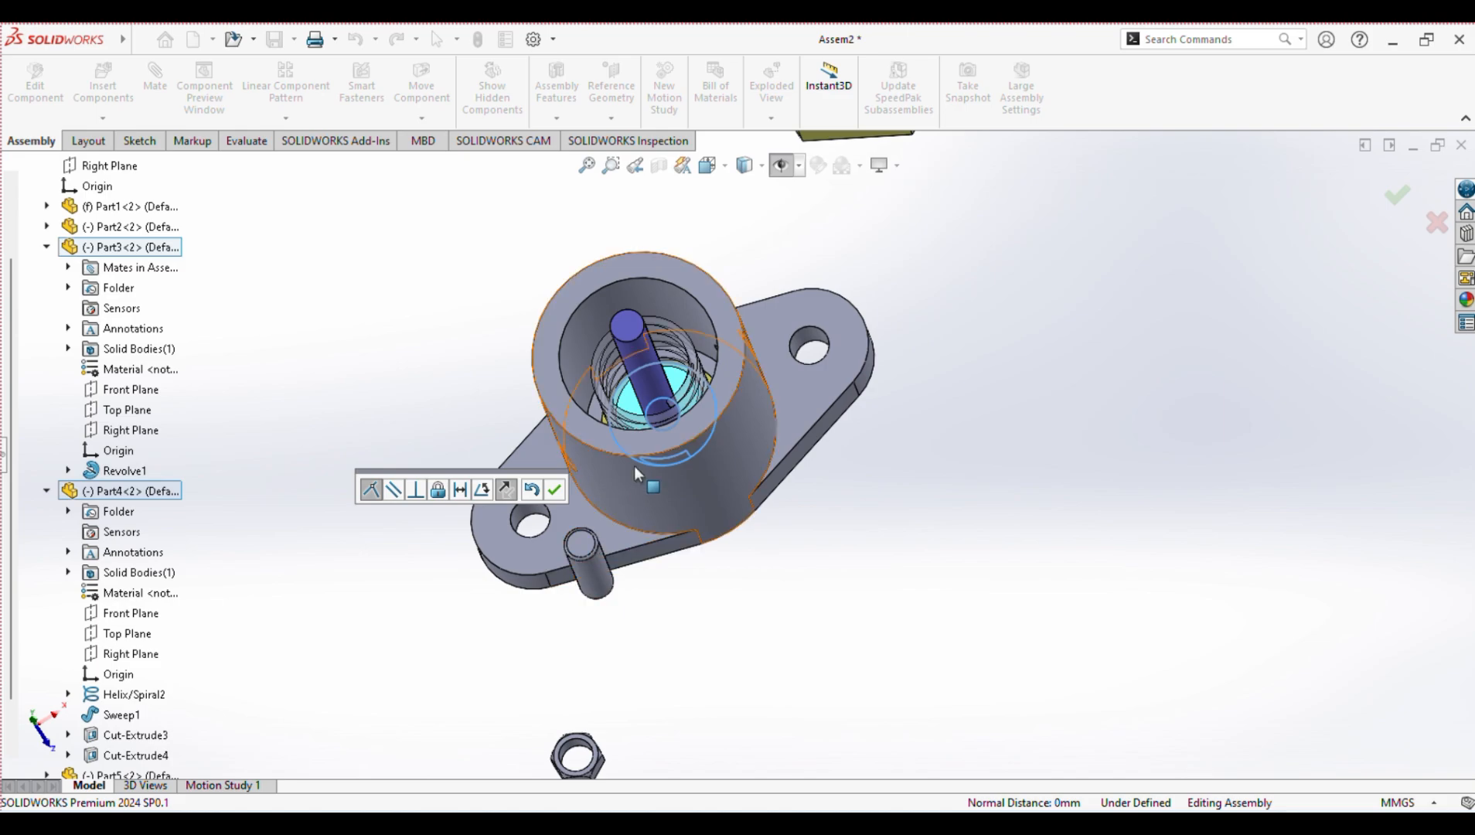
scroll(906, 470, up, 3)
middle_drag(909, 463, 892, 307)
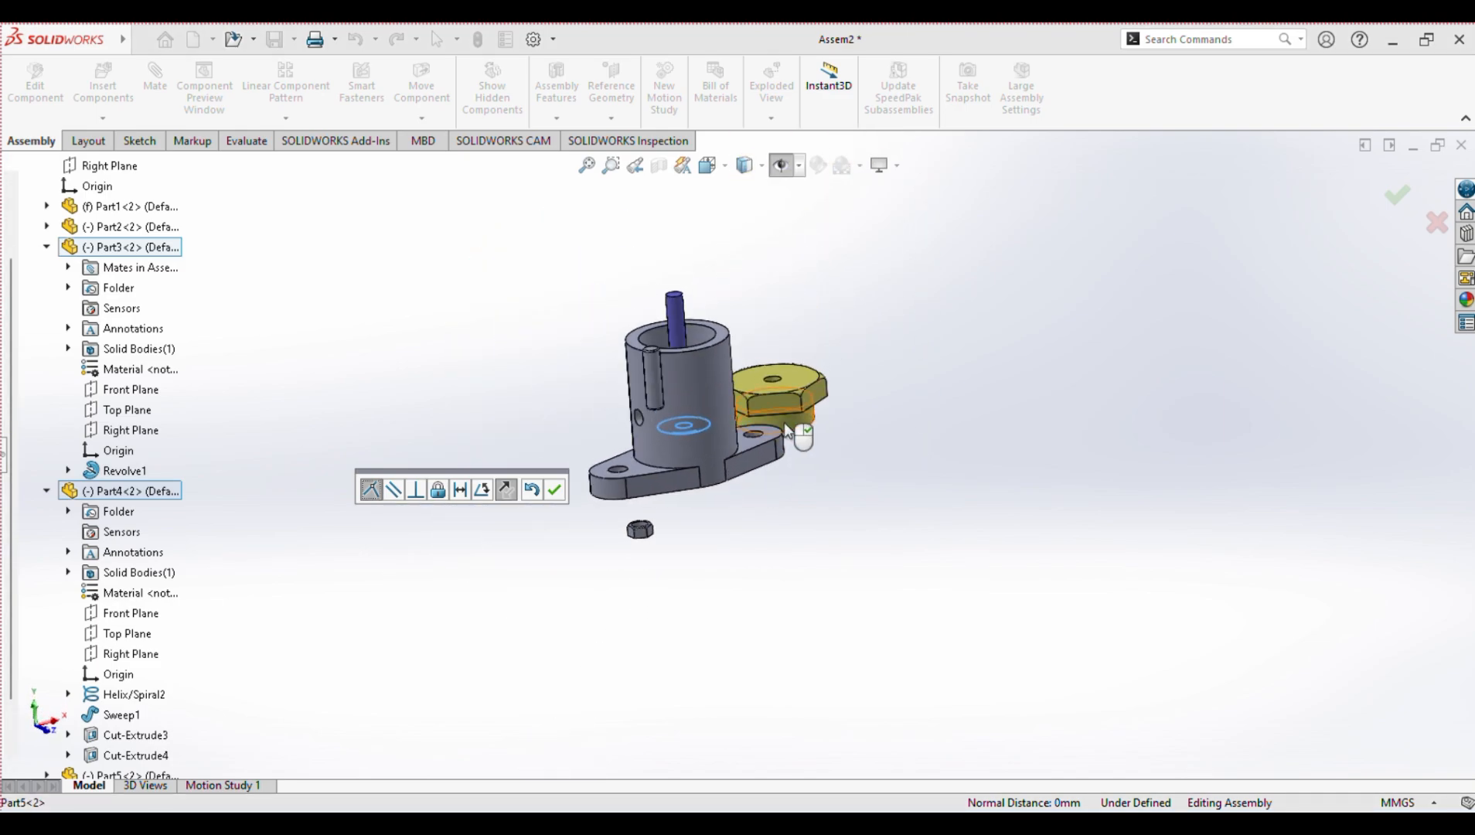
scroll(775, 444, down, 4)
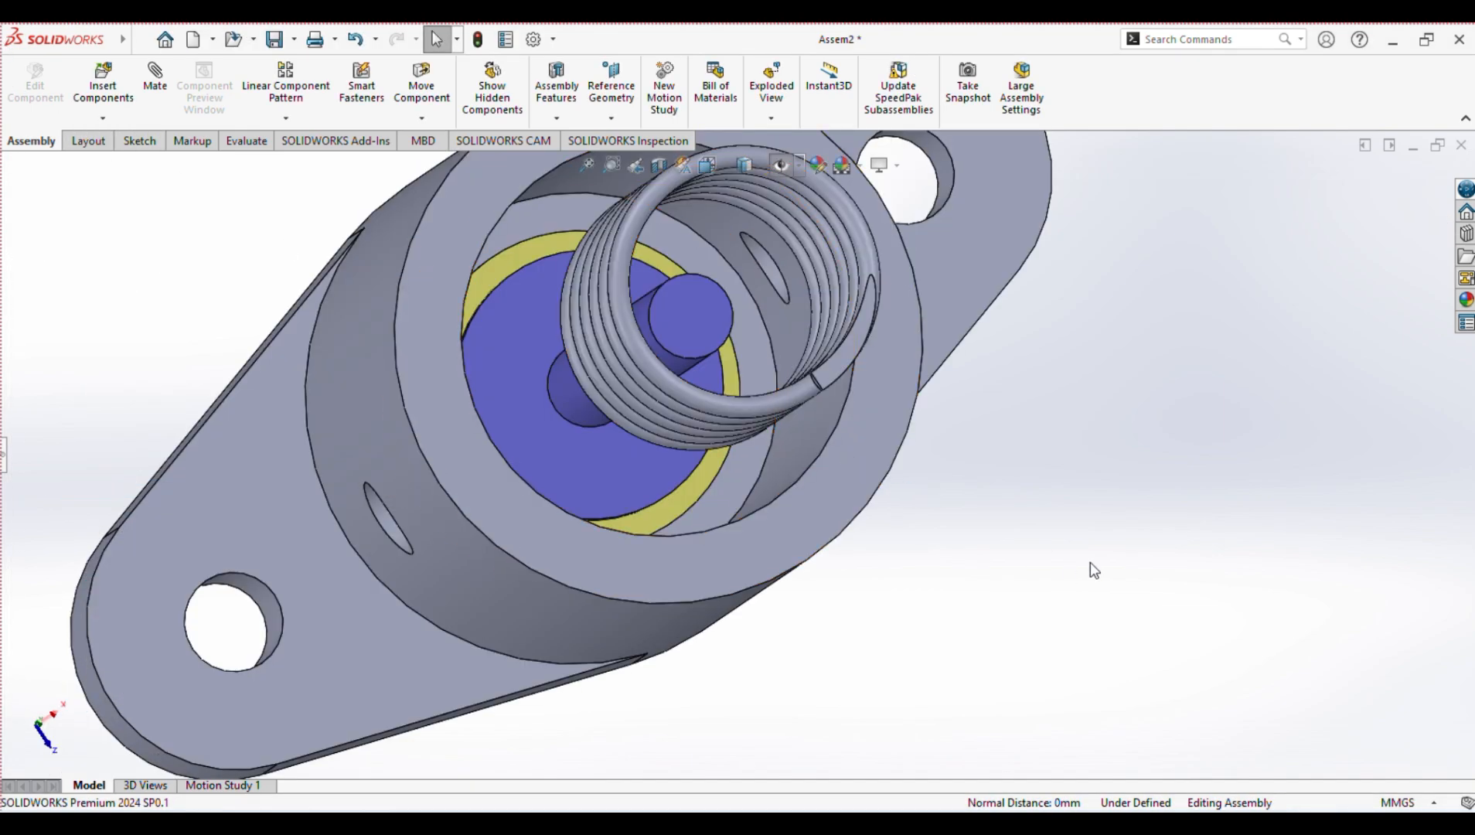
Step: Add a coincident mate between the spring's flat lower end face and the flat upper face of the blue valve's disc
mouse_move(44, 31)
click(149, 110)
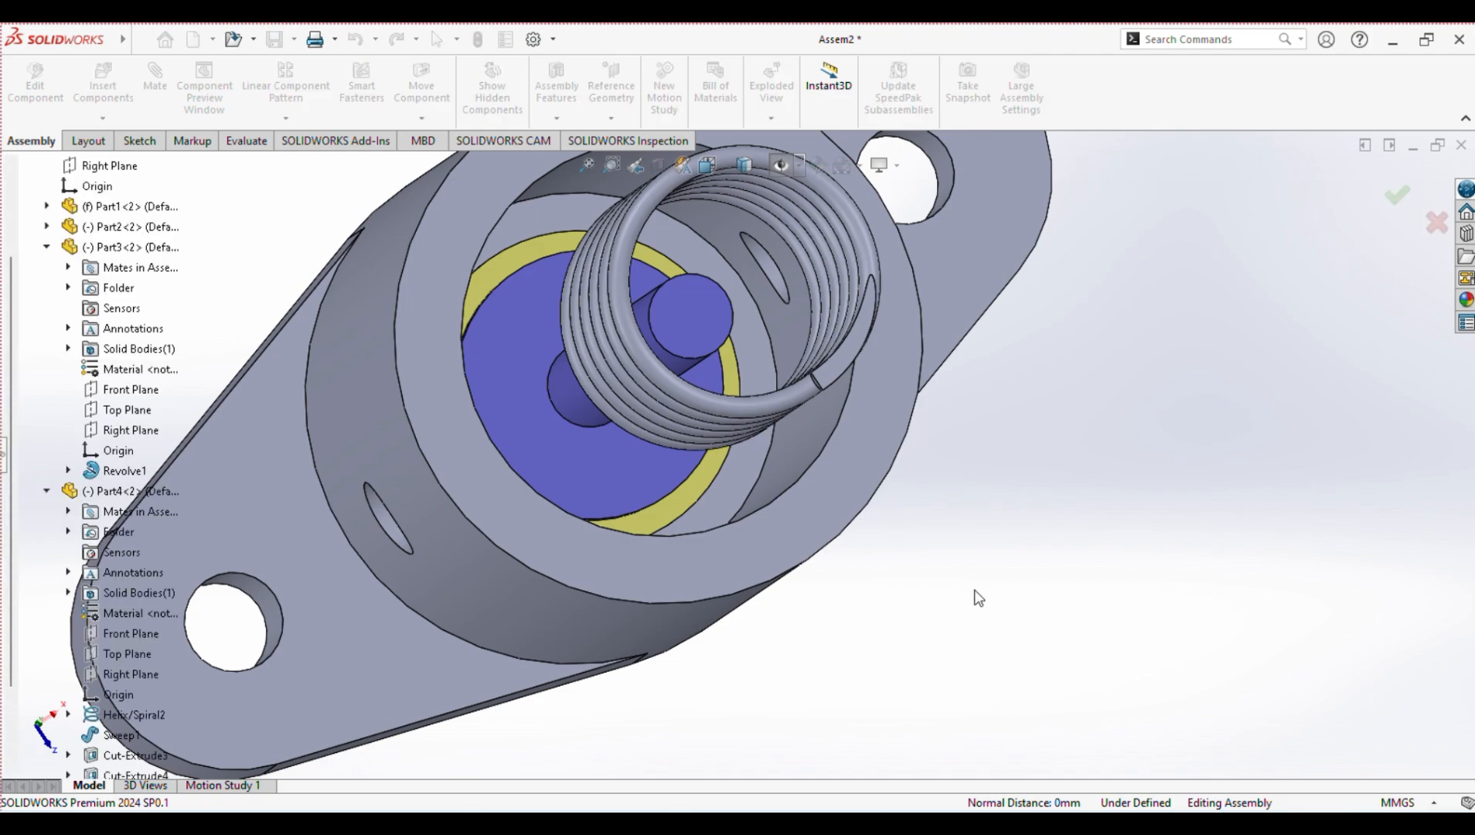
middle_drag(974, 589, 955, 374)
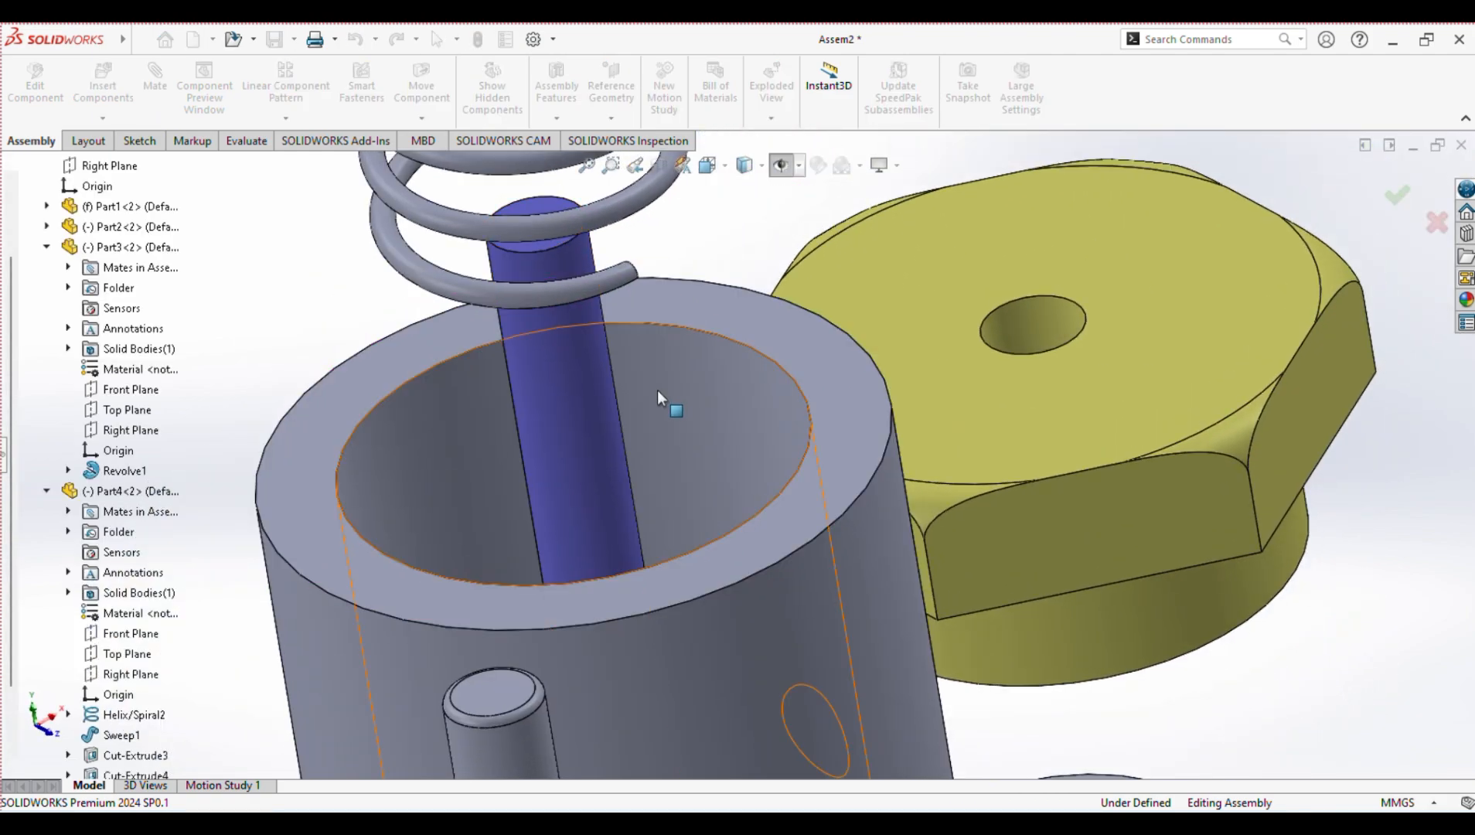
middle_drag(657, 390, 641, 226)
scroll(642, 227, up, 7)
scroll(665, 225, down, 5)
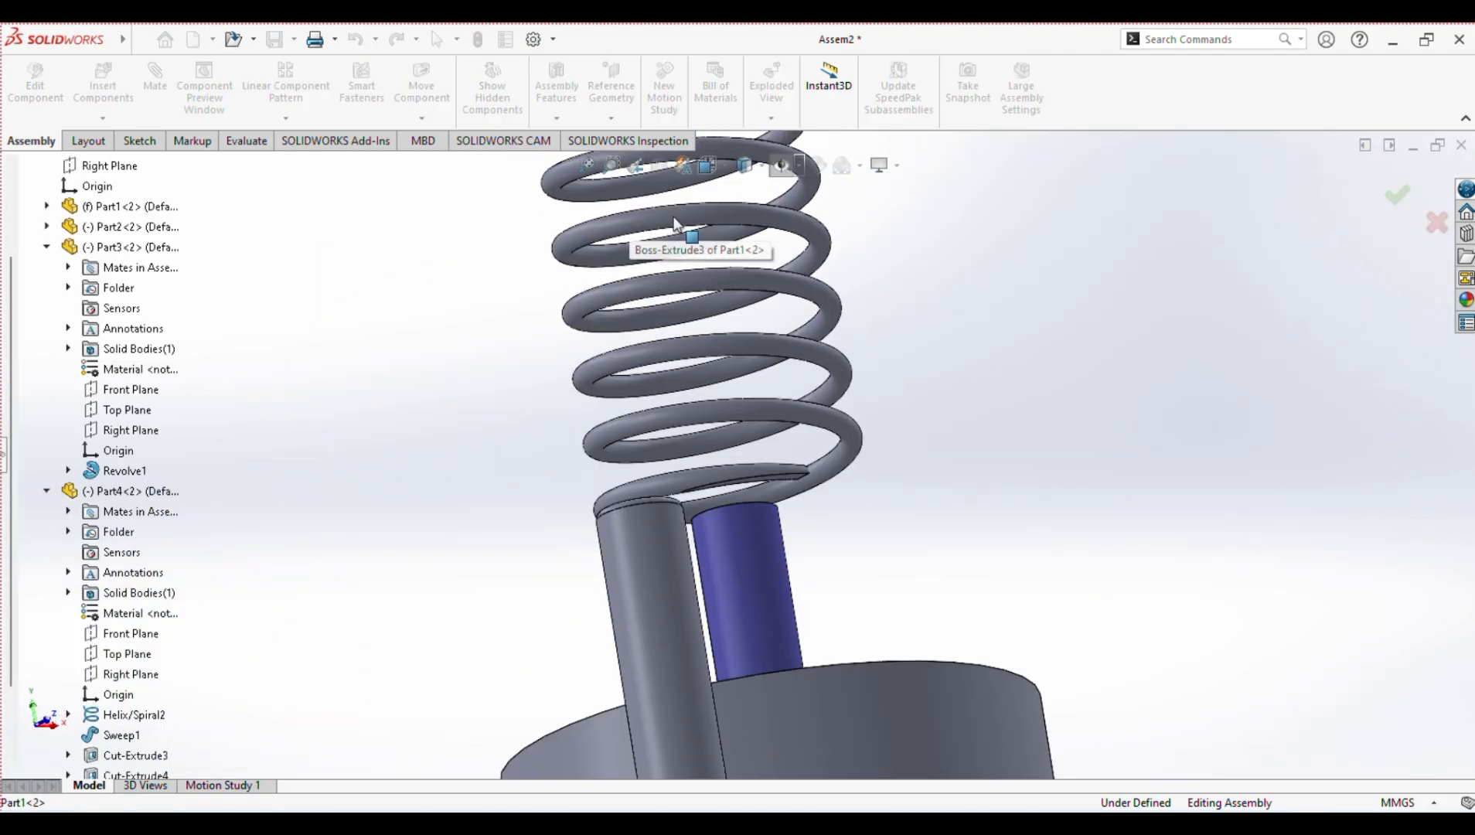
scroll(743, 386, down, 2)
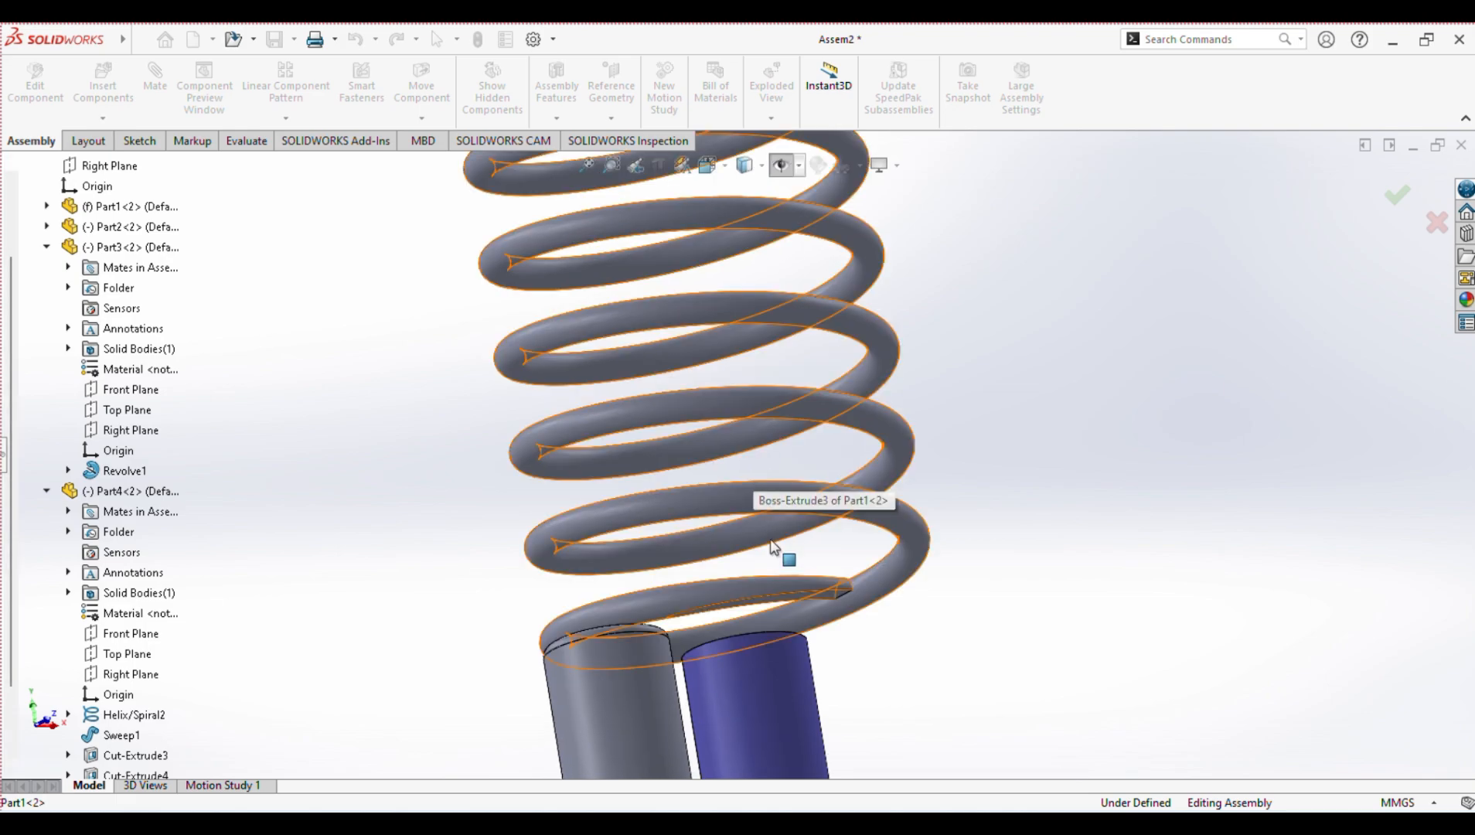
click(810, 601)
scroll(1031, 580, down, 1)
middle_drag(1030, 580, 1060, 688)
scroll(1060, 688, up, 5)
scroll(1061, 688, up, 1)
scroll(947, 742, down, 5)
scroll(908, 659, up, 1)
middle_click(832, 589)
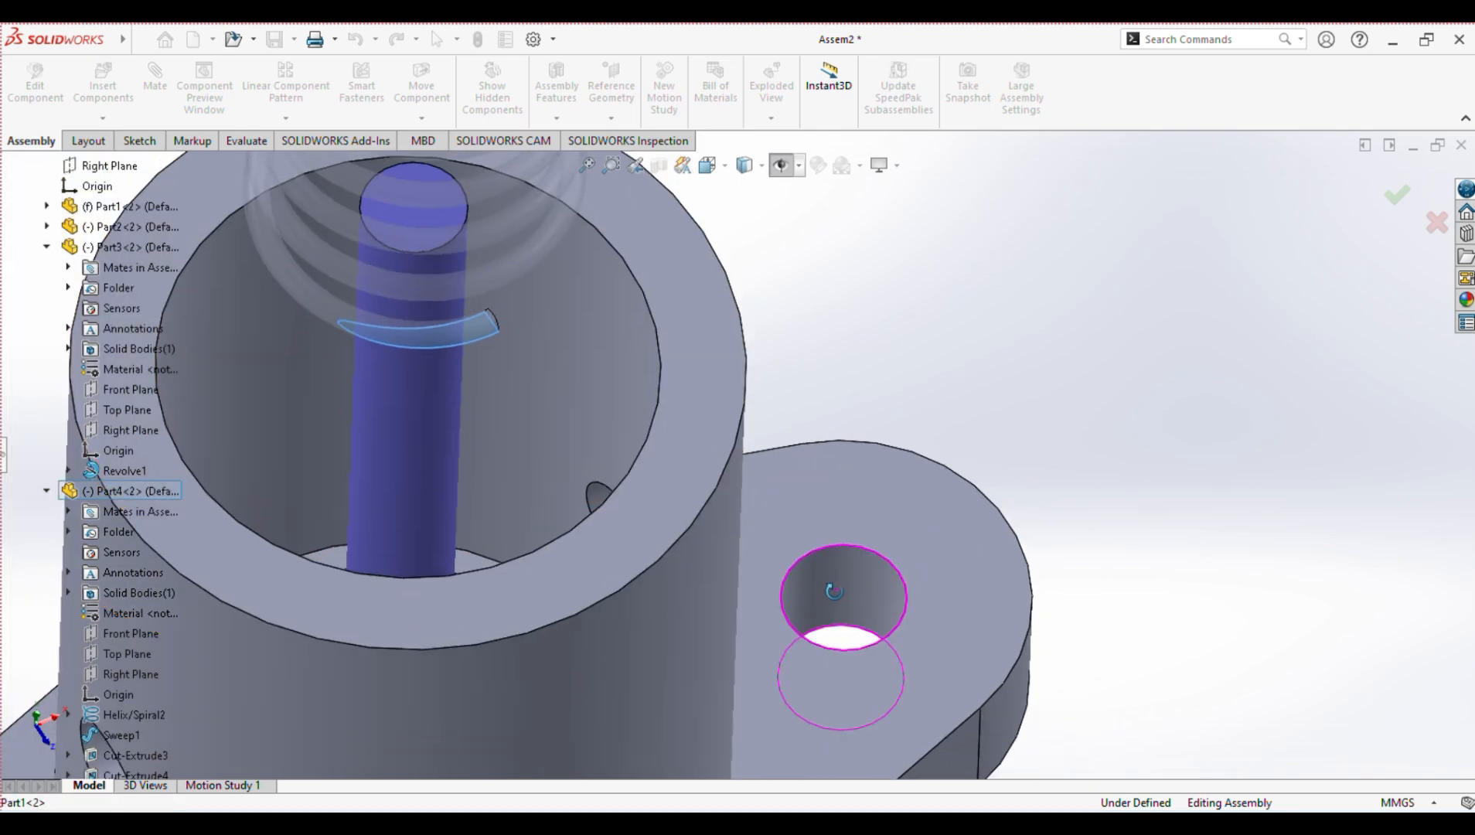
middle_drag(832, 589, 841, 640)
click(449, 737)
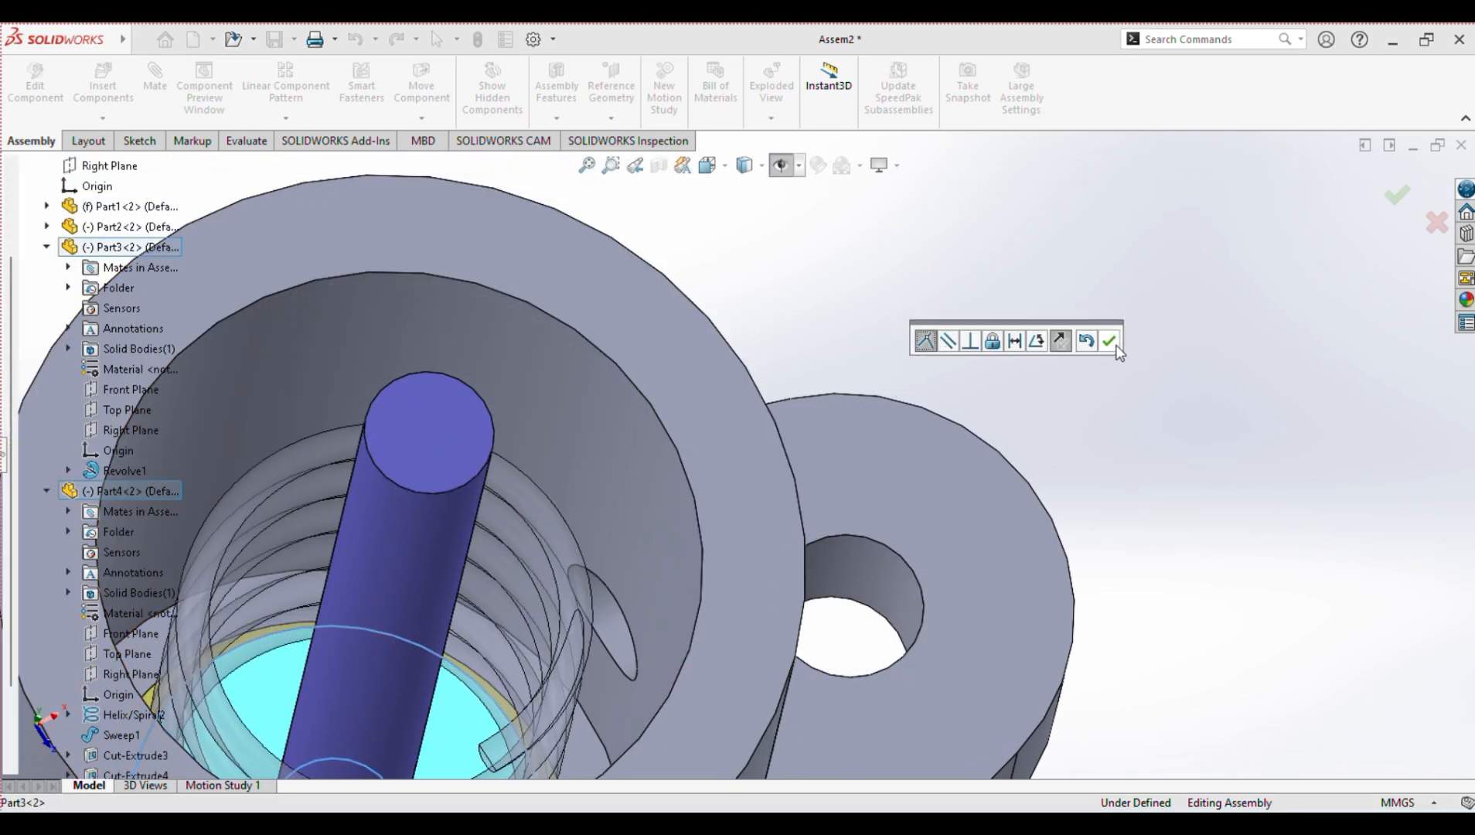
click(1114, 345)
Step: Add a concentric mate between the yellow cap's lower cylindrical face and the housing's bore
scroll(1094, 360, up, 5)
middle_drag(873, 520, 1001, 265)
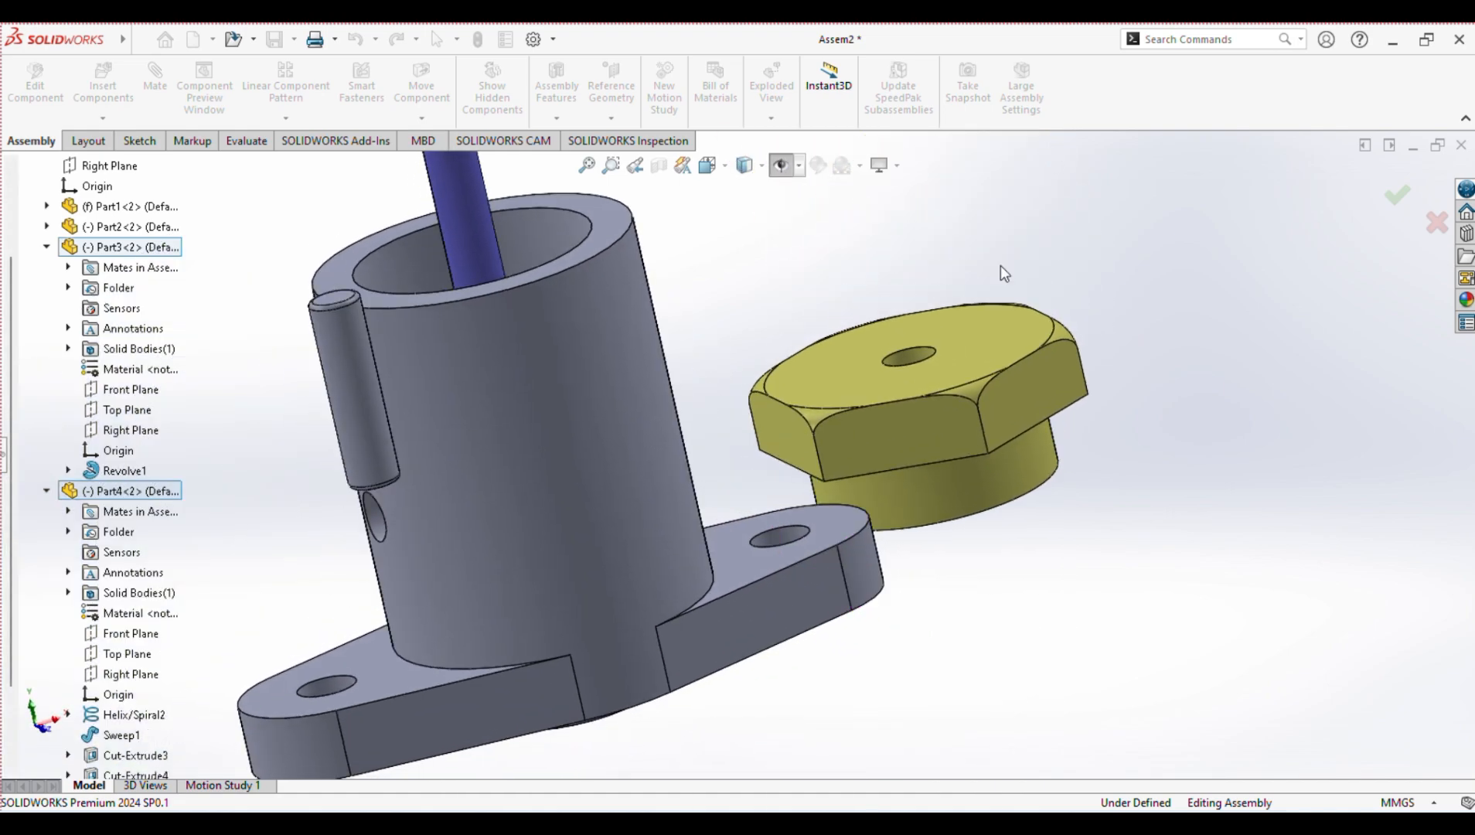
click(916, 489)
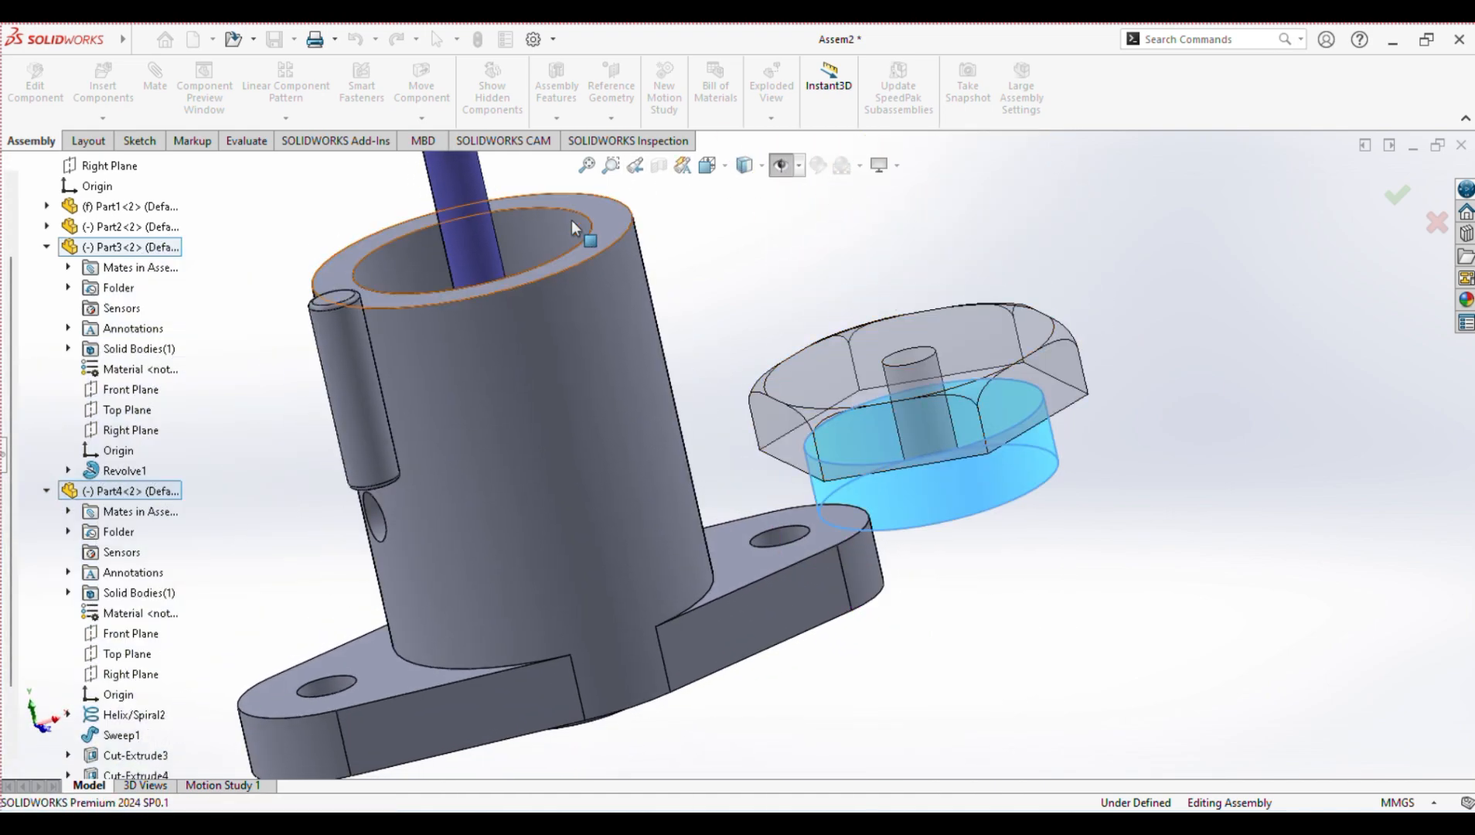
click(499, 218)
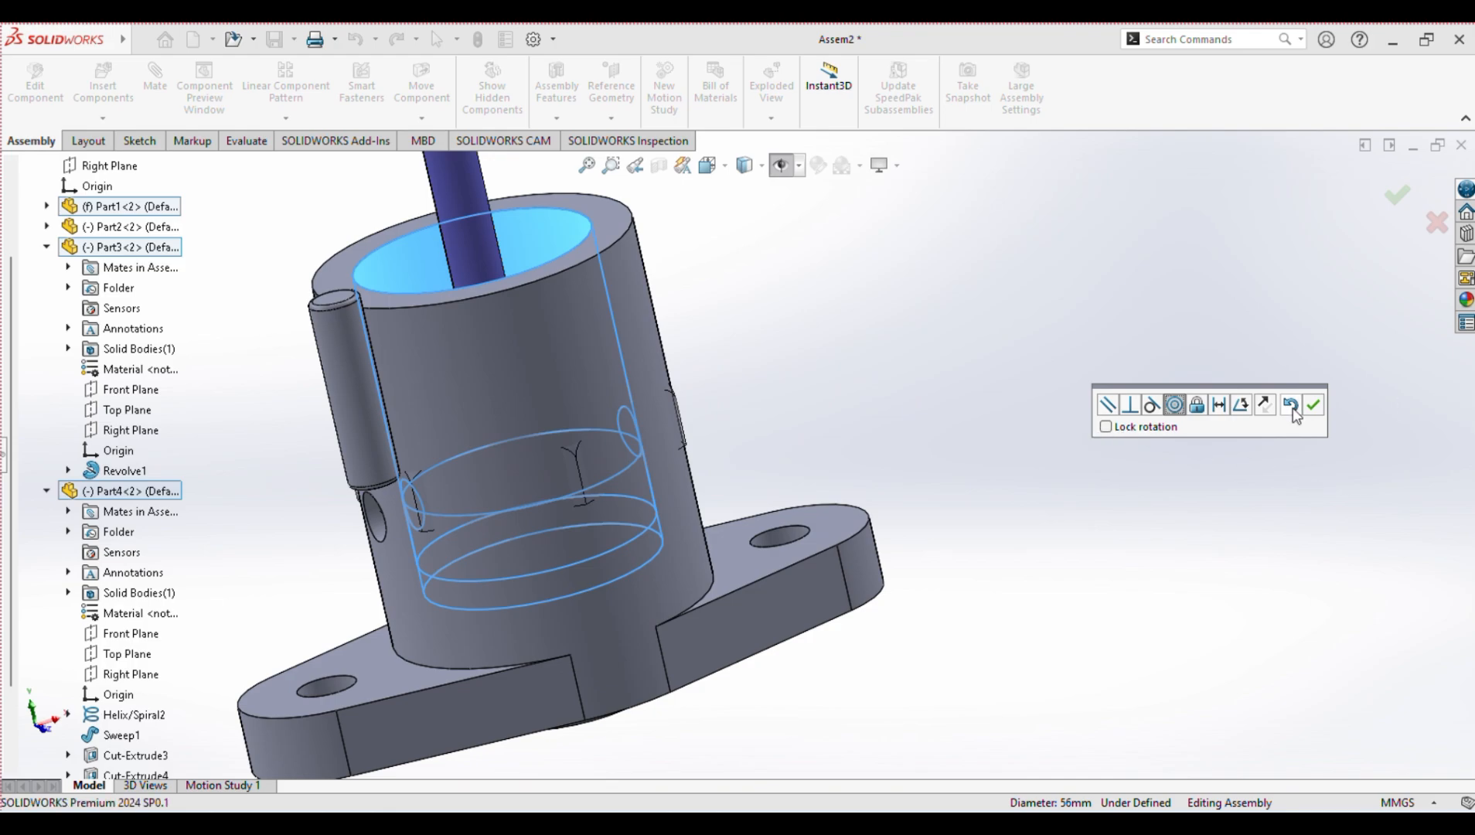
click(1316, 405)
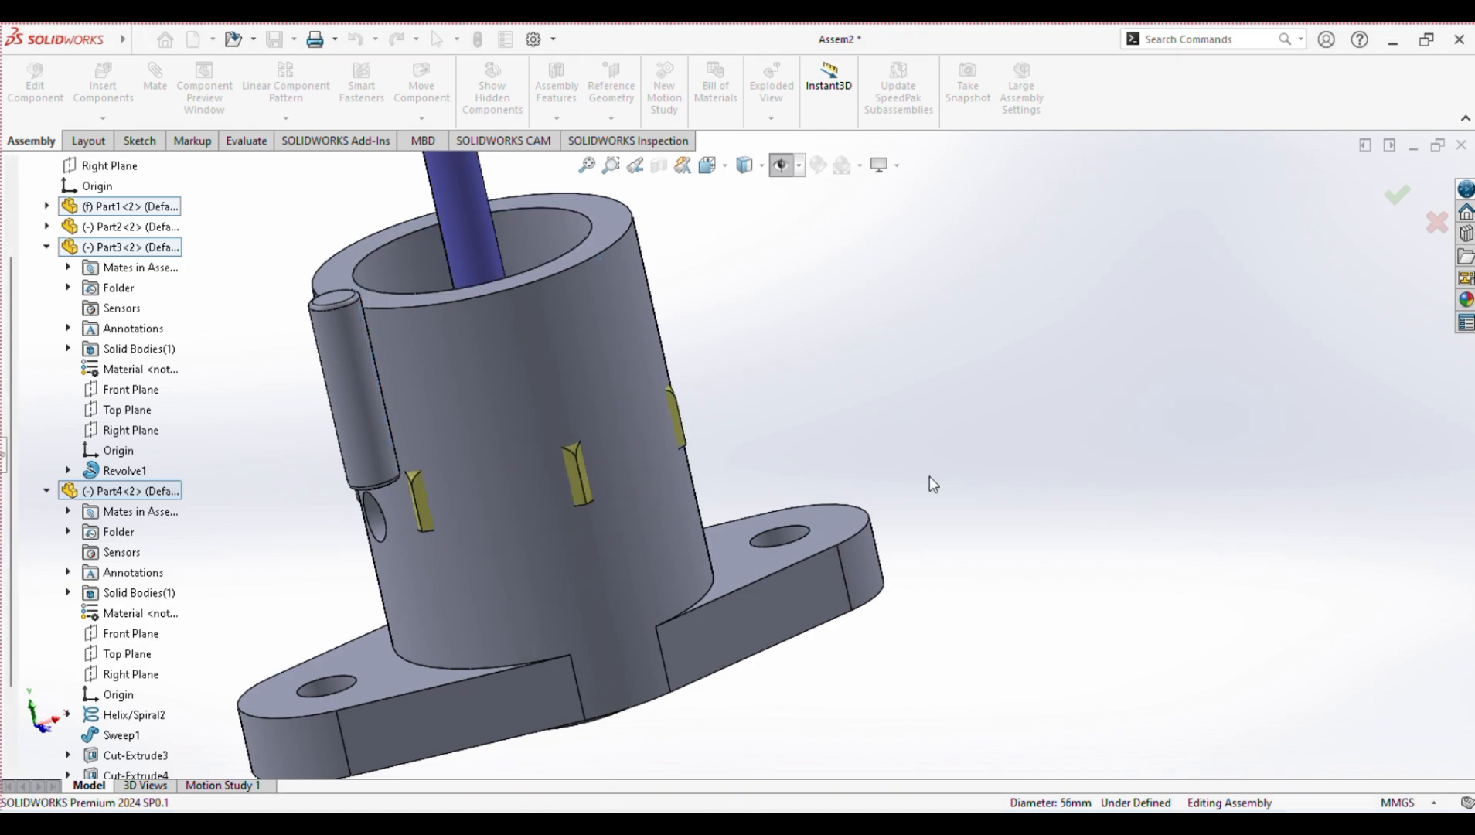
Step: Move the yellow cap along the bore axis until it is clear above the housing
middle_drag(1008, 422, 644, 580)
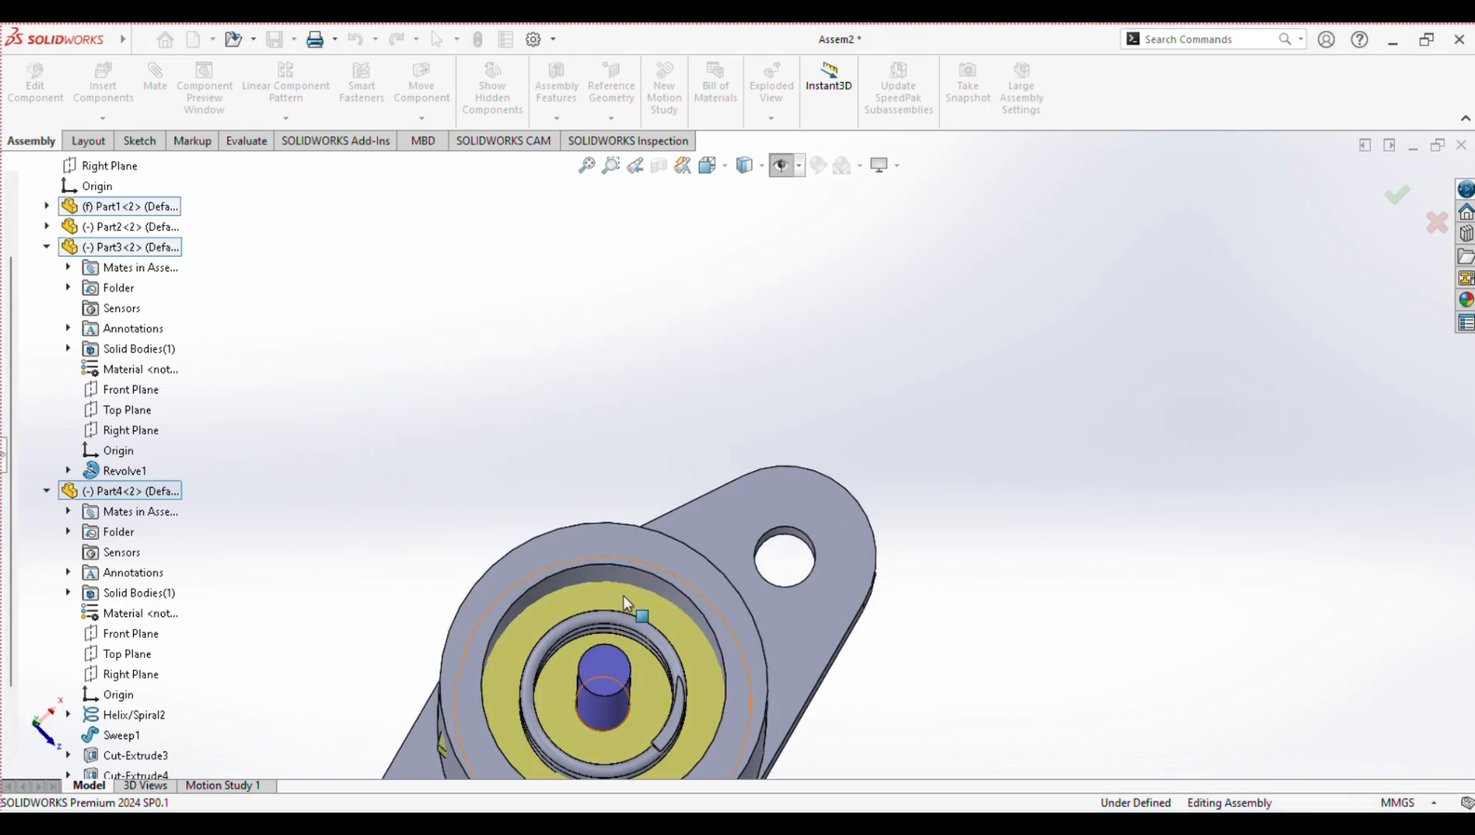
click(628, 597)
drag(642, 577, 655, 331)
Step: Add a coincident mate between the underside of the cap's hexagonal head and the housing's annular top face
middle_drag(1048, 464, 1018, 259)
scroll(1012, 272, up, 5)
scroll(829, 484, up, 5)
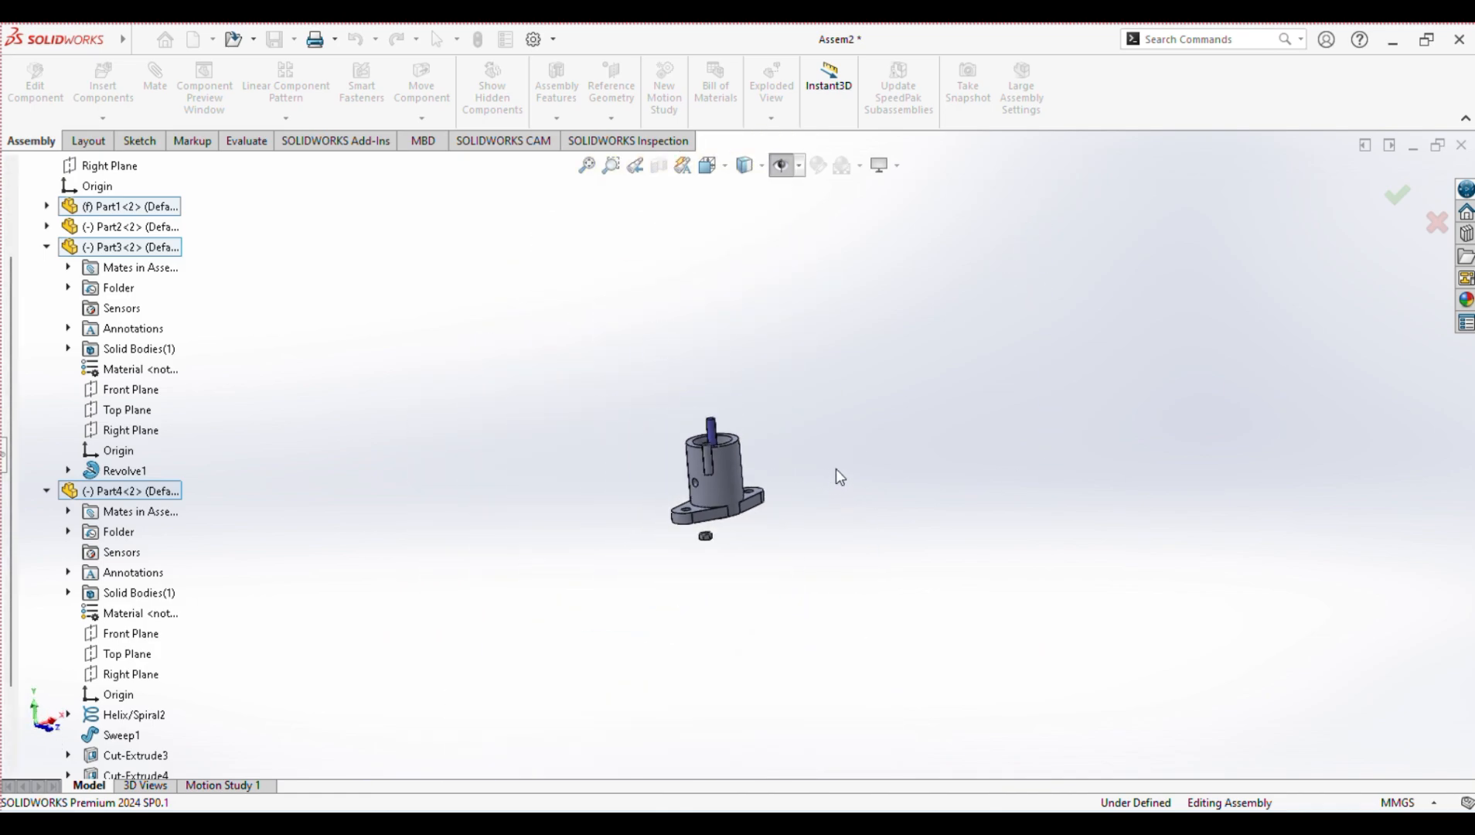
scroll(764, 297, down, 7)
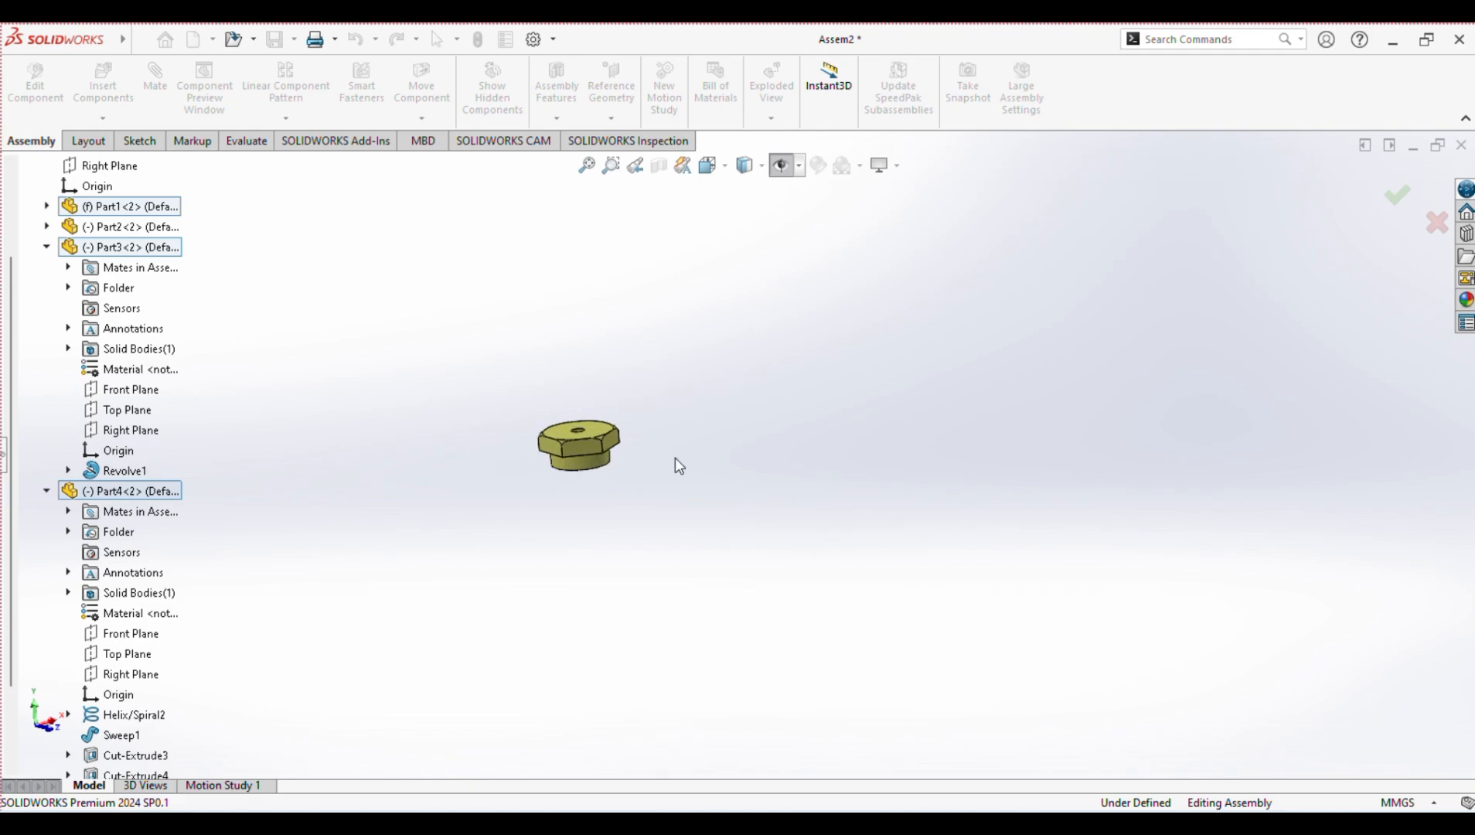
middle_drag(676, 458, 656, 318)
scroll(608, 481, down, 3)
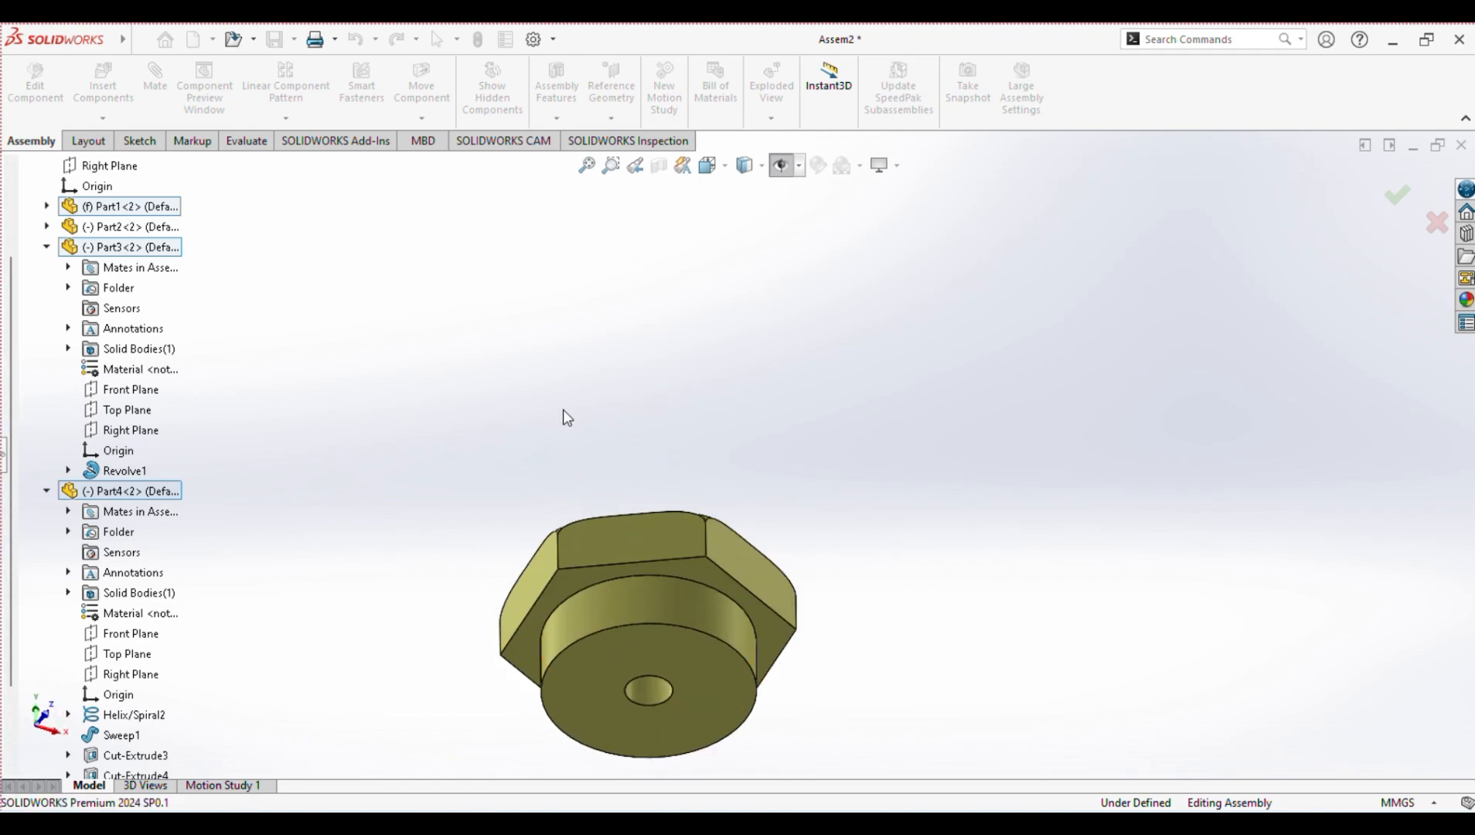
click(693, 569)
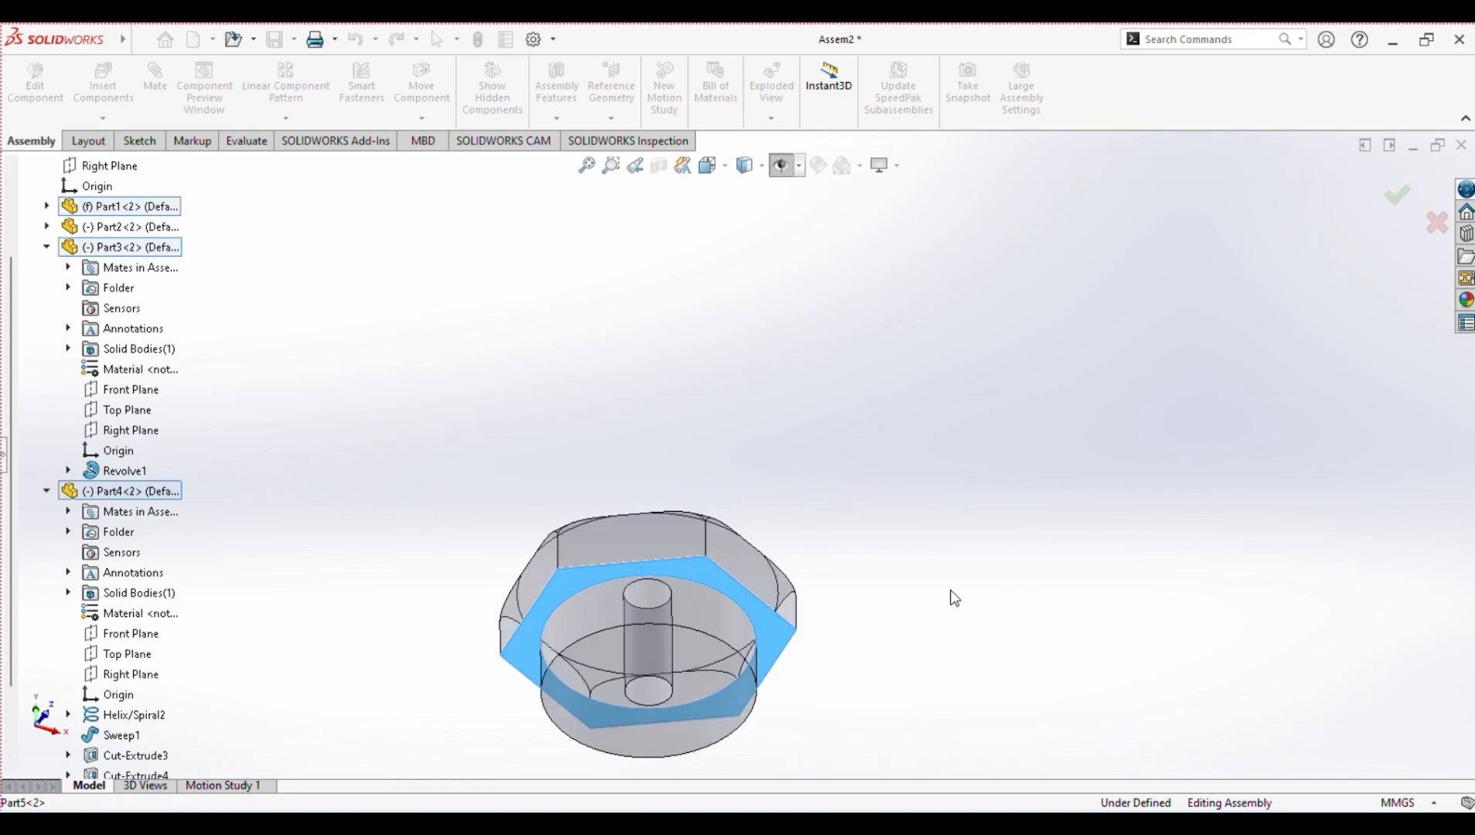
middle_drag(951, 592, 958, 769)
scroll(943, 689, up, 9)
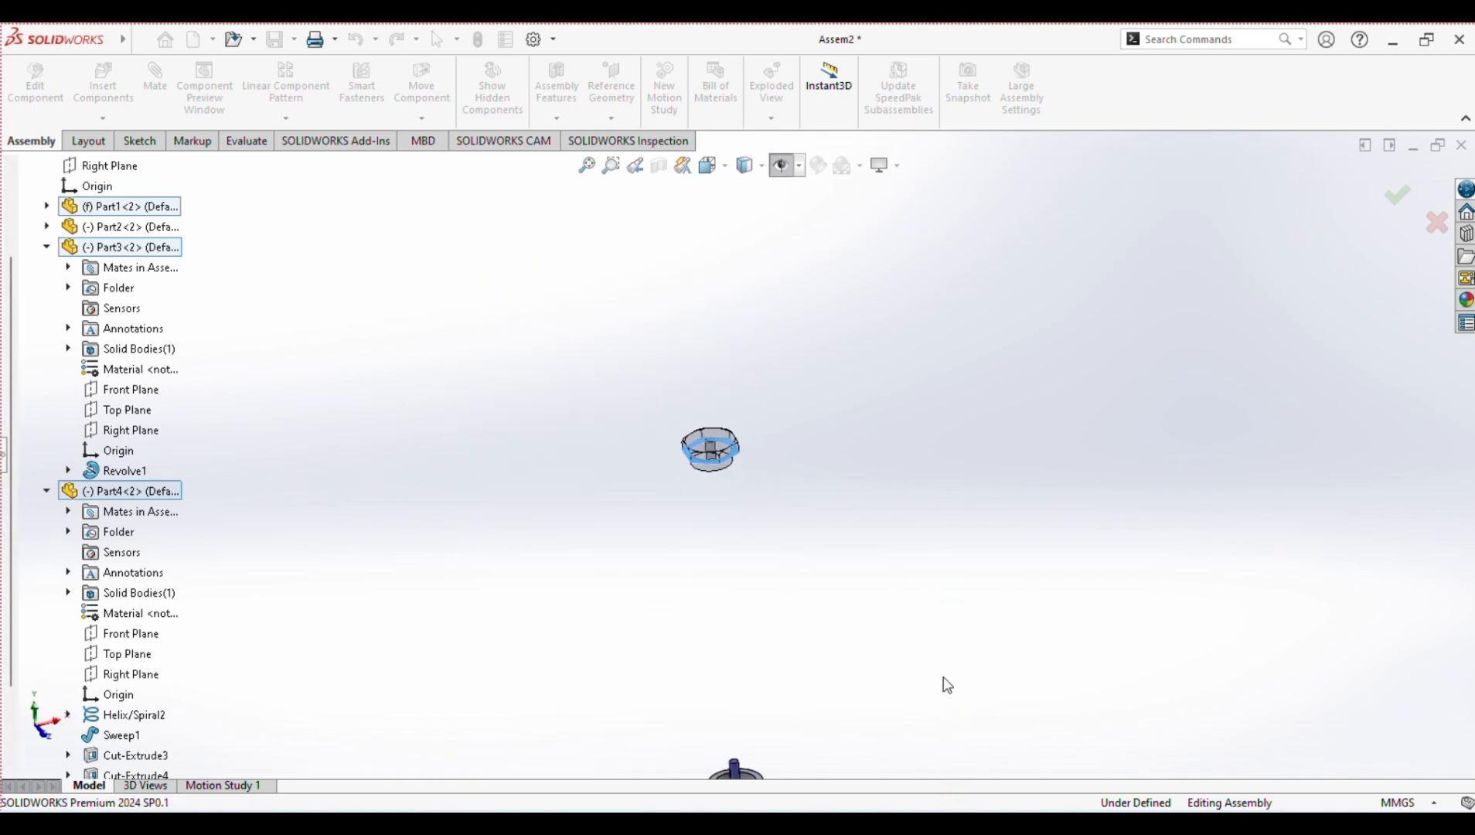
scroll(932, 704, down, 12)
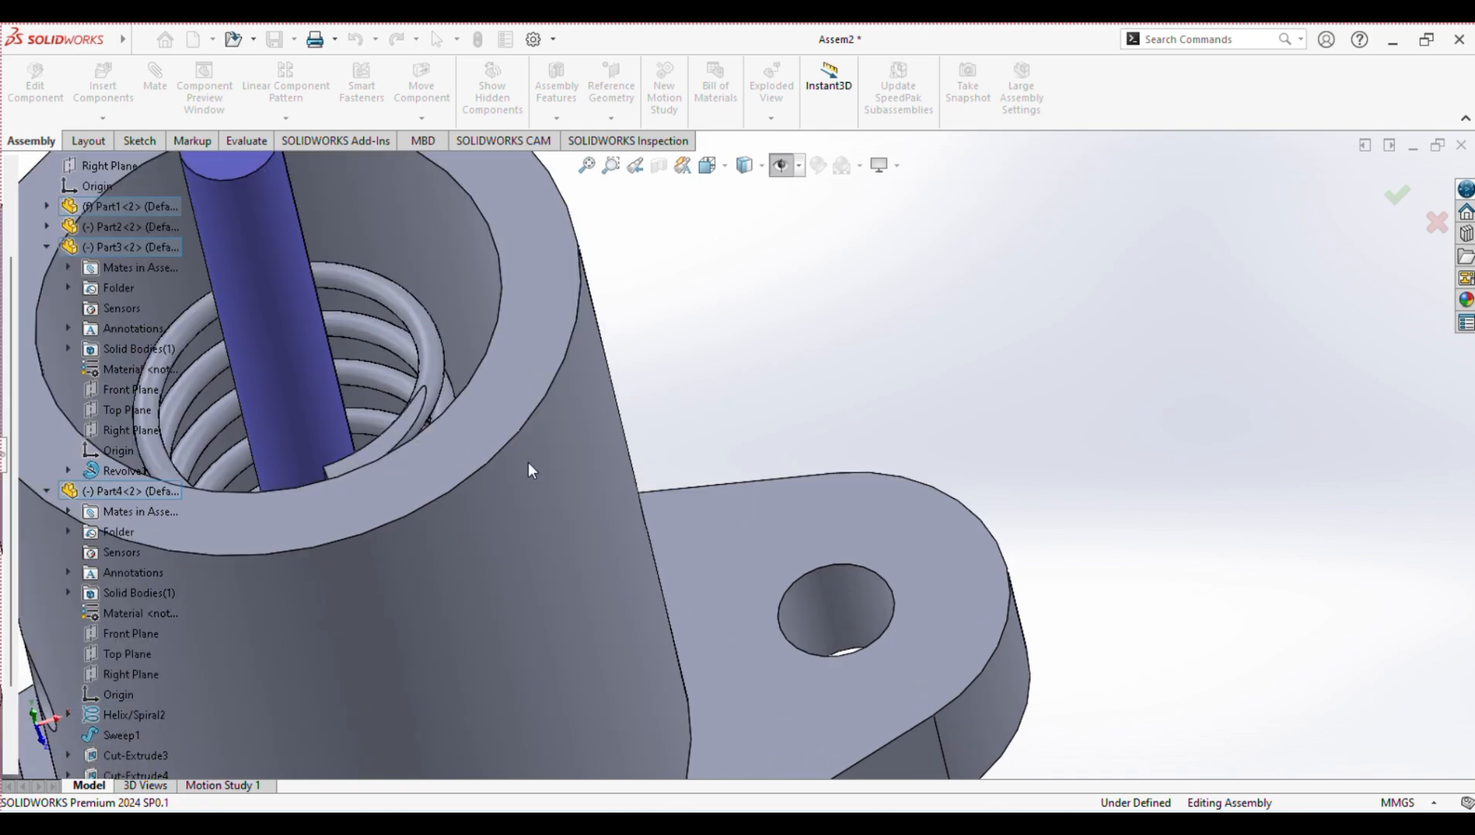
click(456, 422)
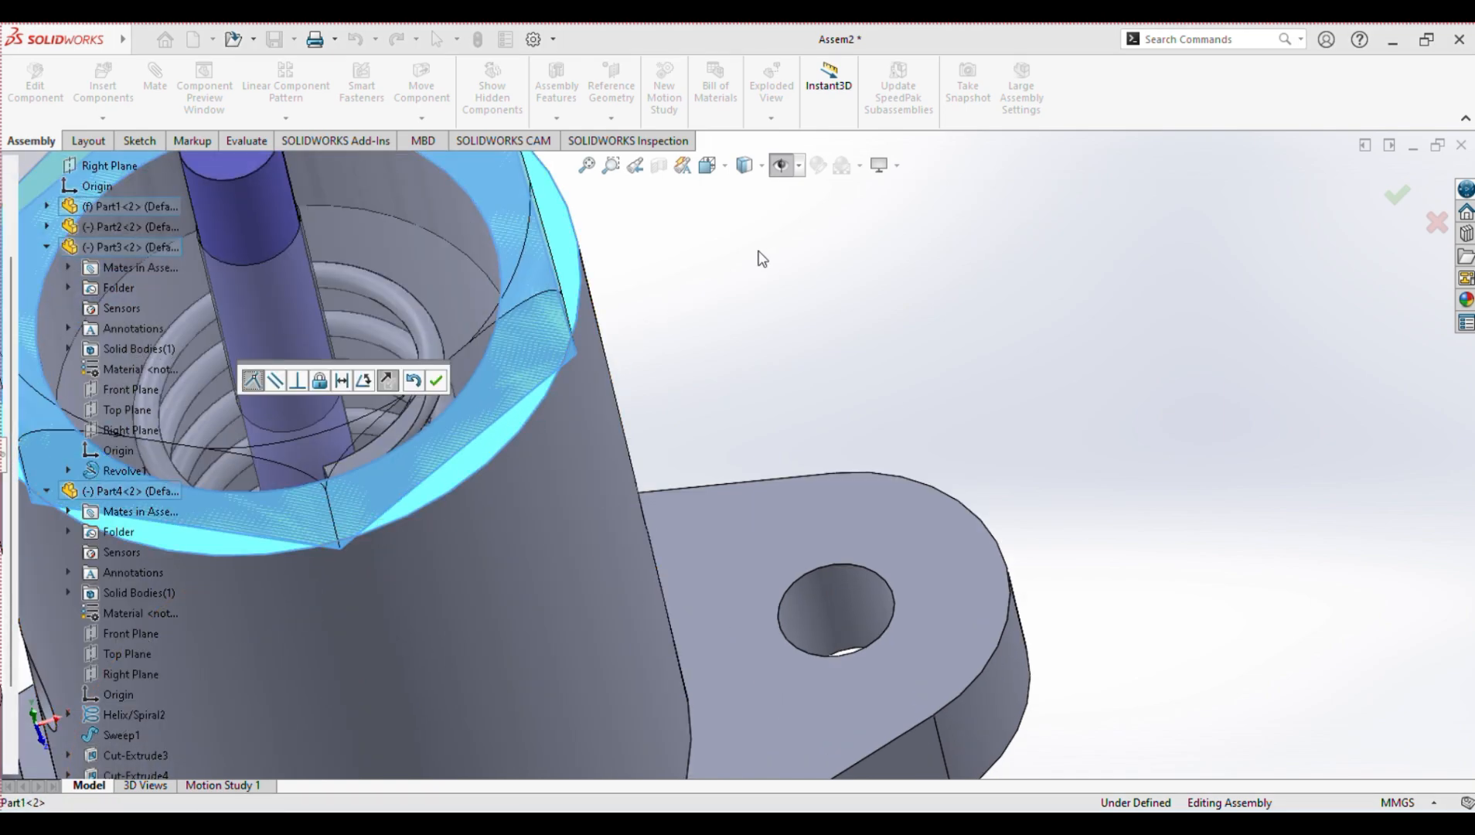
scroll(761, 255, up, 6)
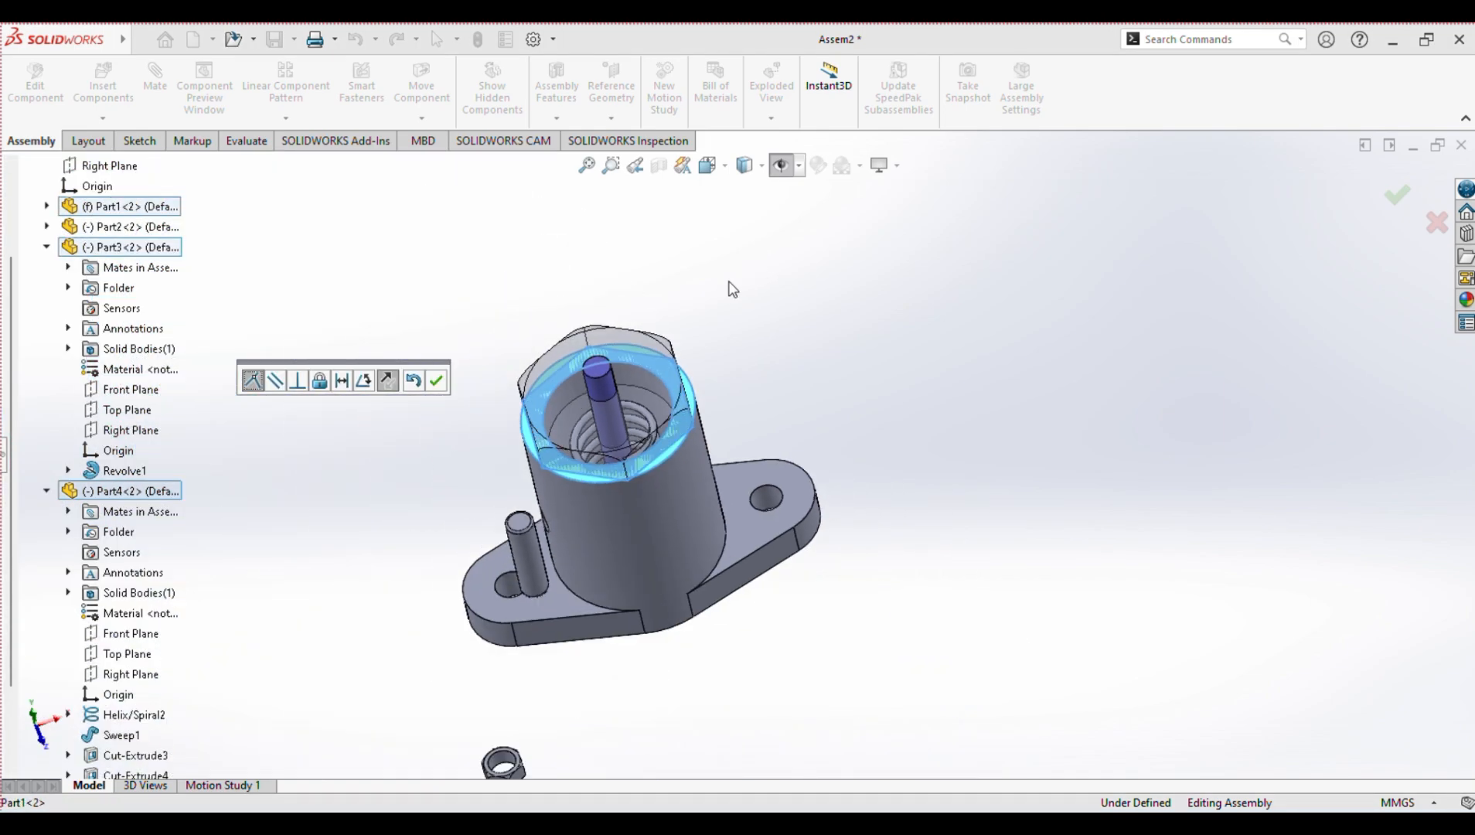
click(436, 380)
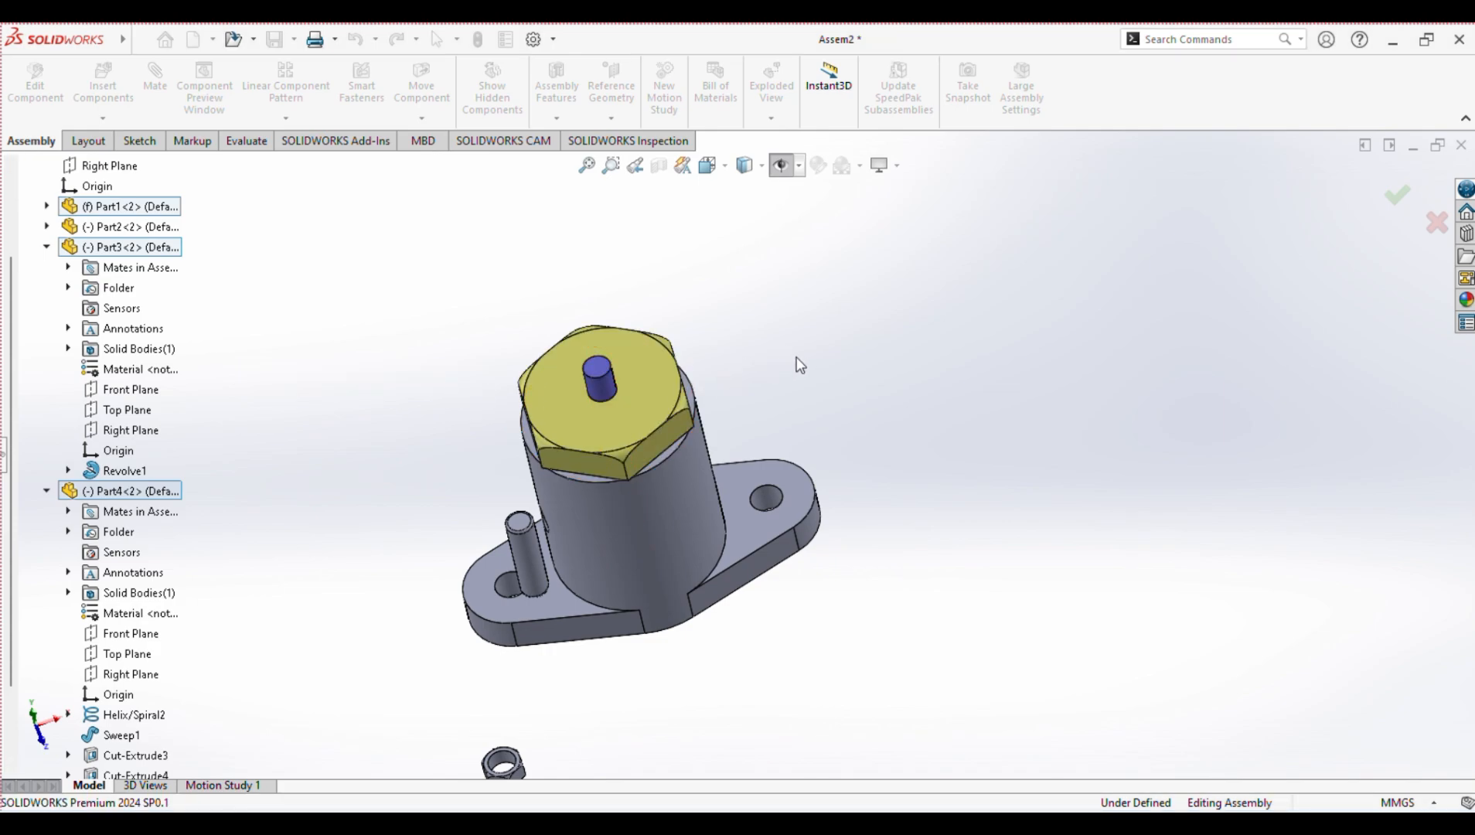
Step: Add a concentric mate between the stud and the flange hole farther from it, and slide the stud down into that hole
click(532, 555)
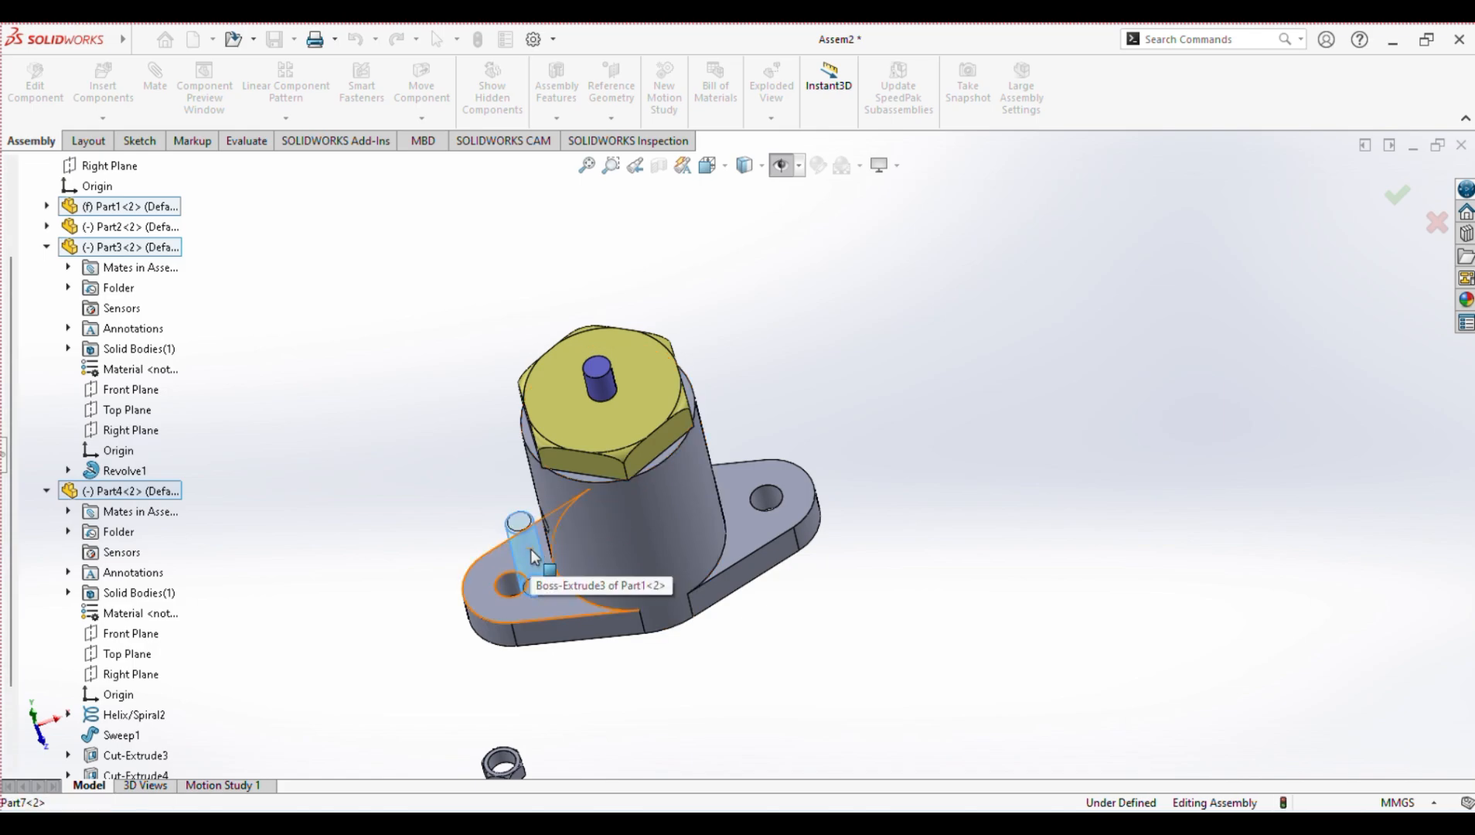
click(771, 493)
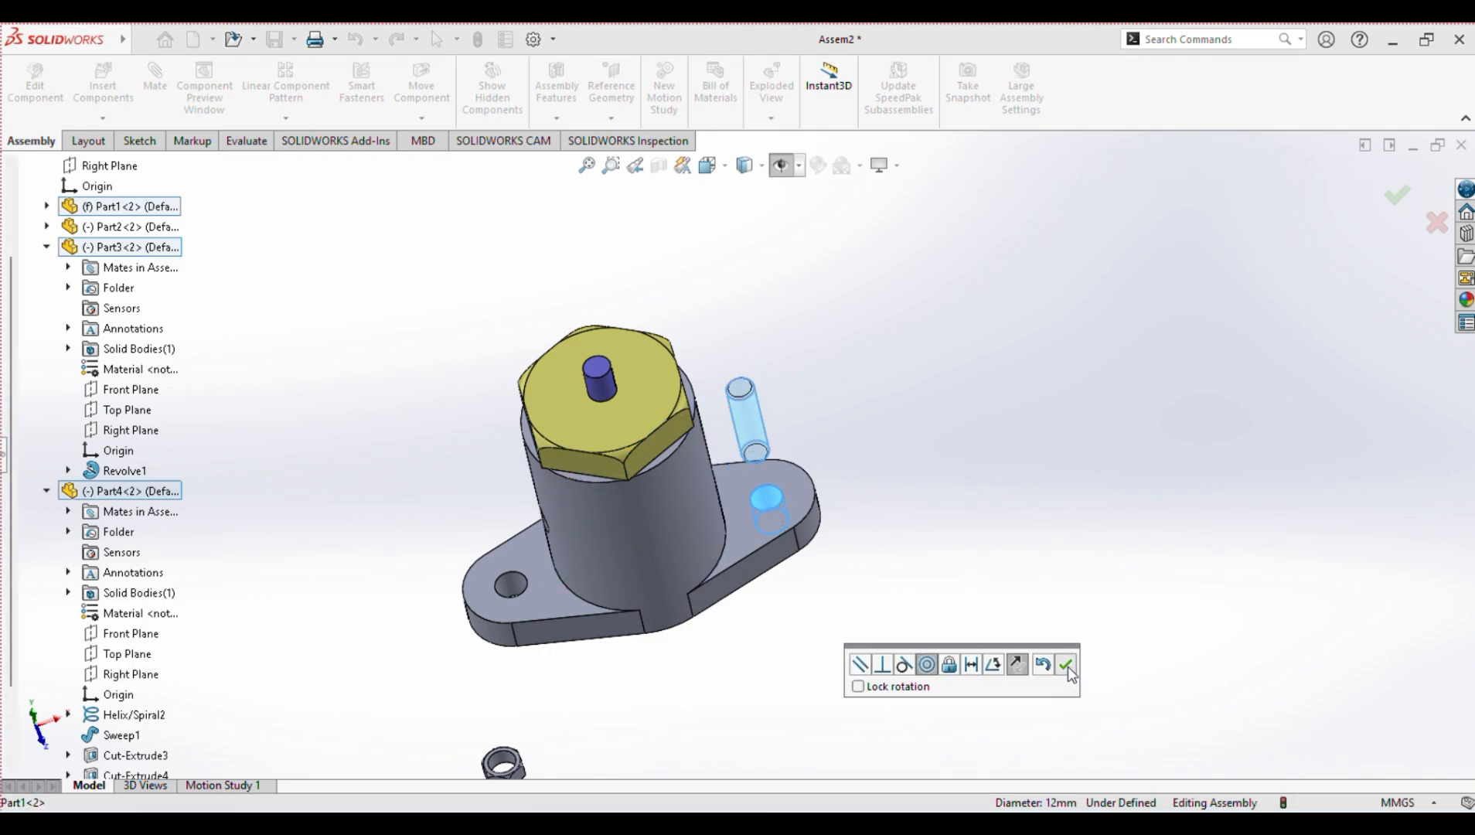
click(1066, 667)
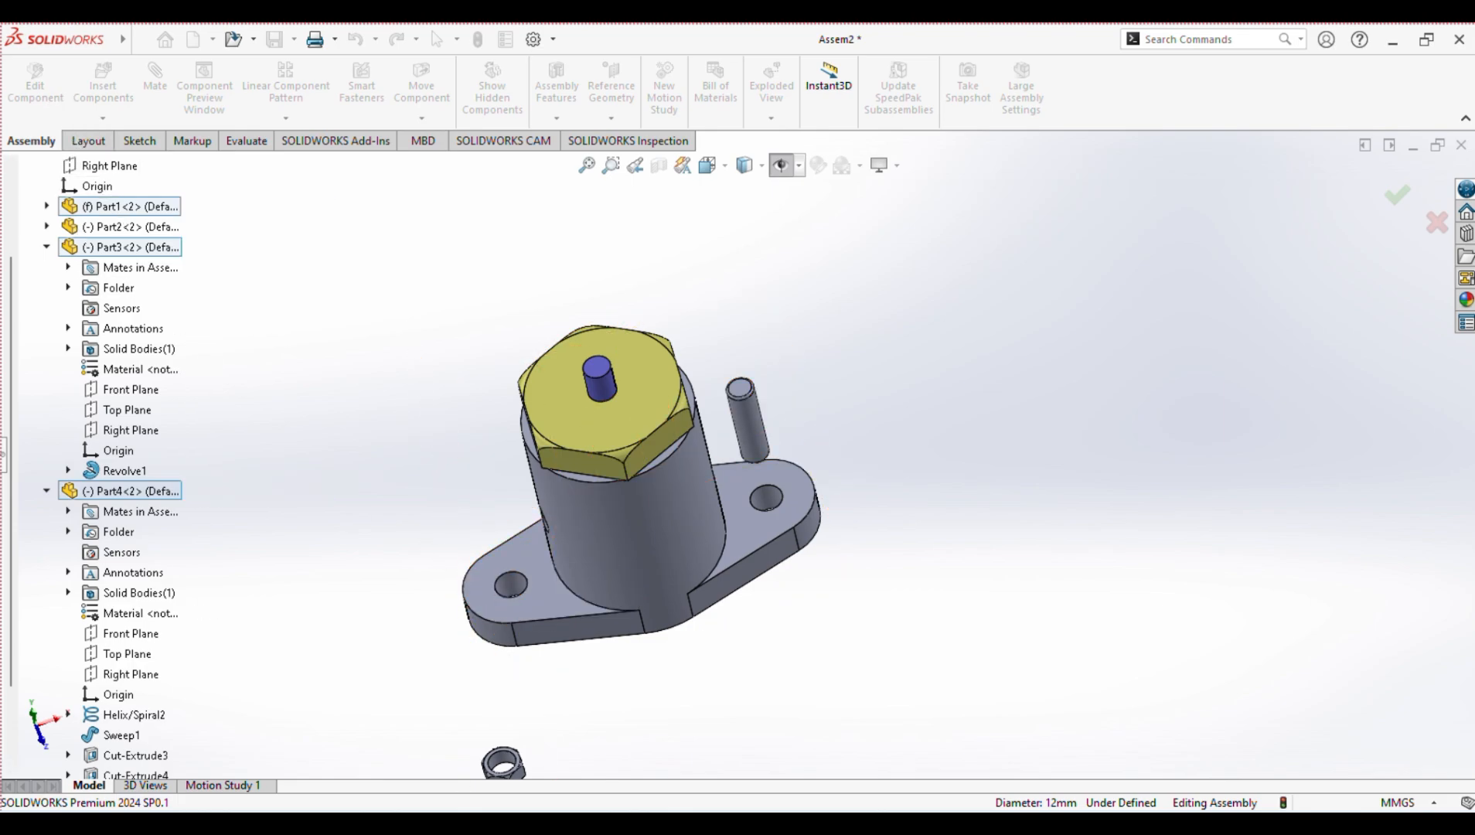
drag(752, 417, 755, 439)
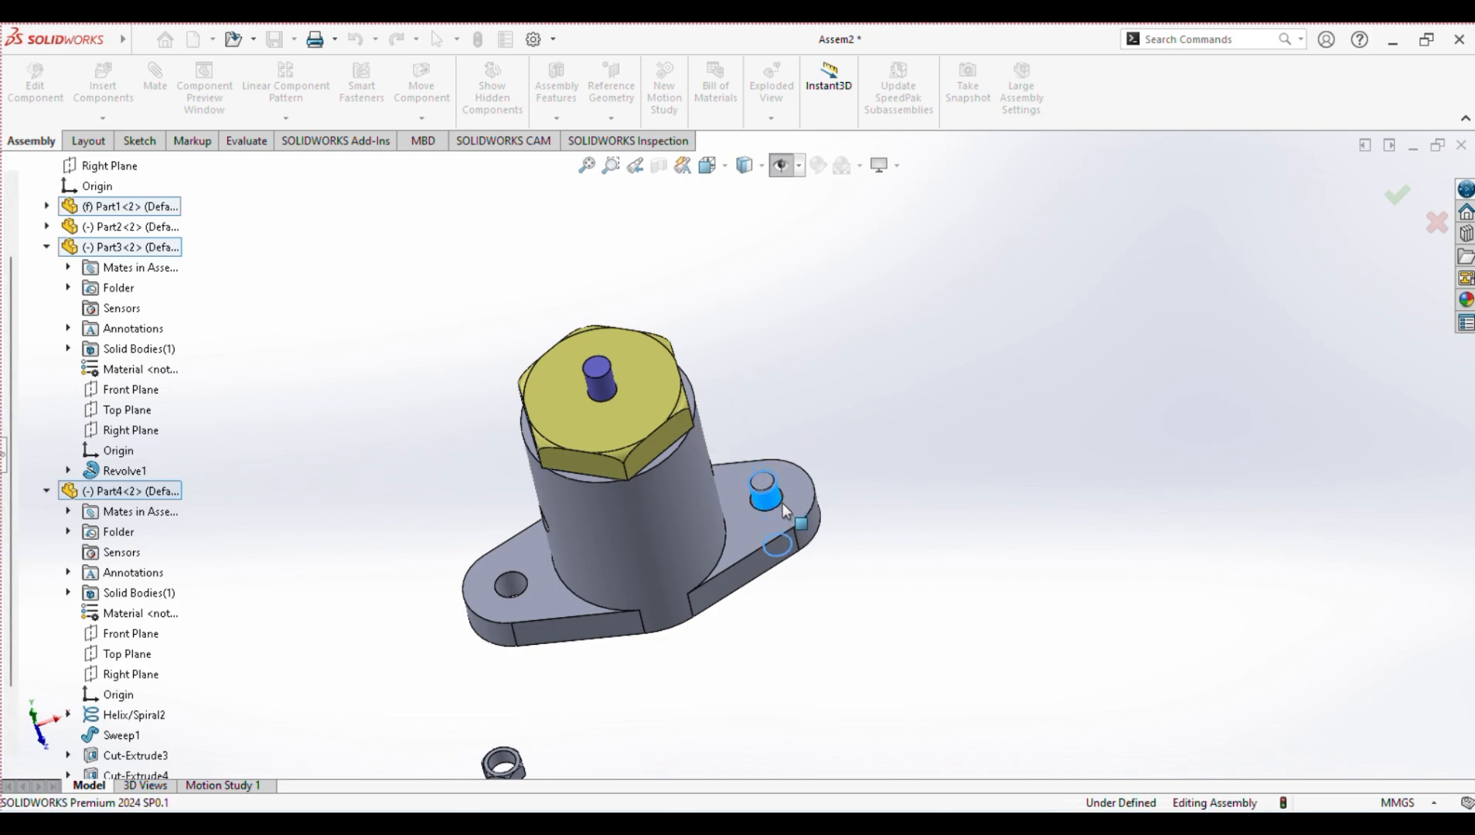
drag(782, 502, 783, 503)
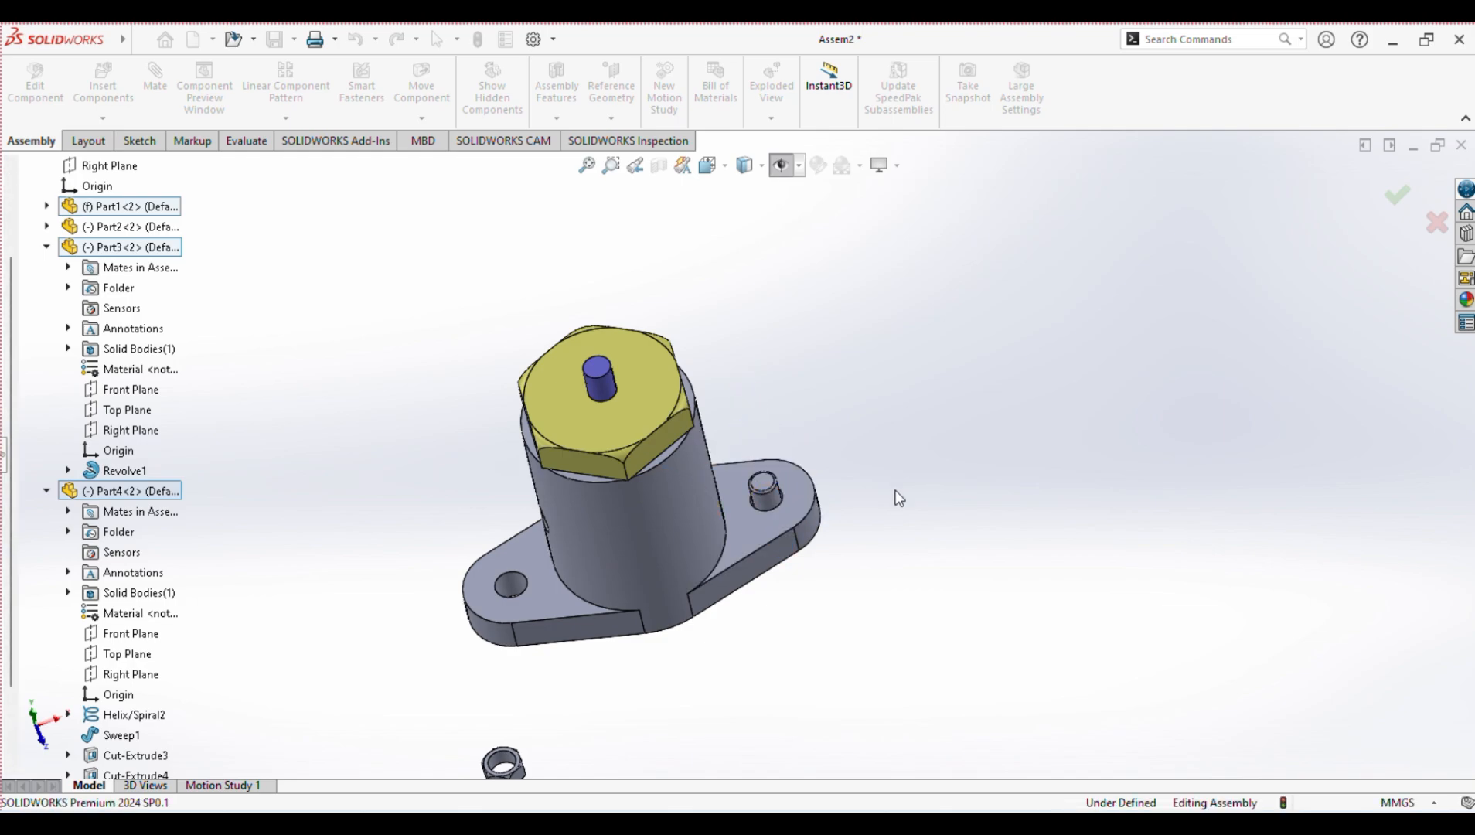
Step: Add a concentric mate between the nut's bore and the cylindrical face of the stud in the flange
click(503, 764)
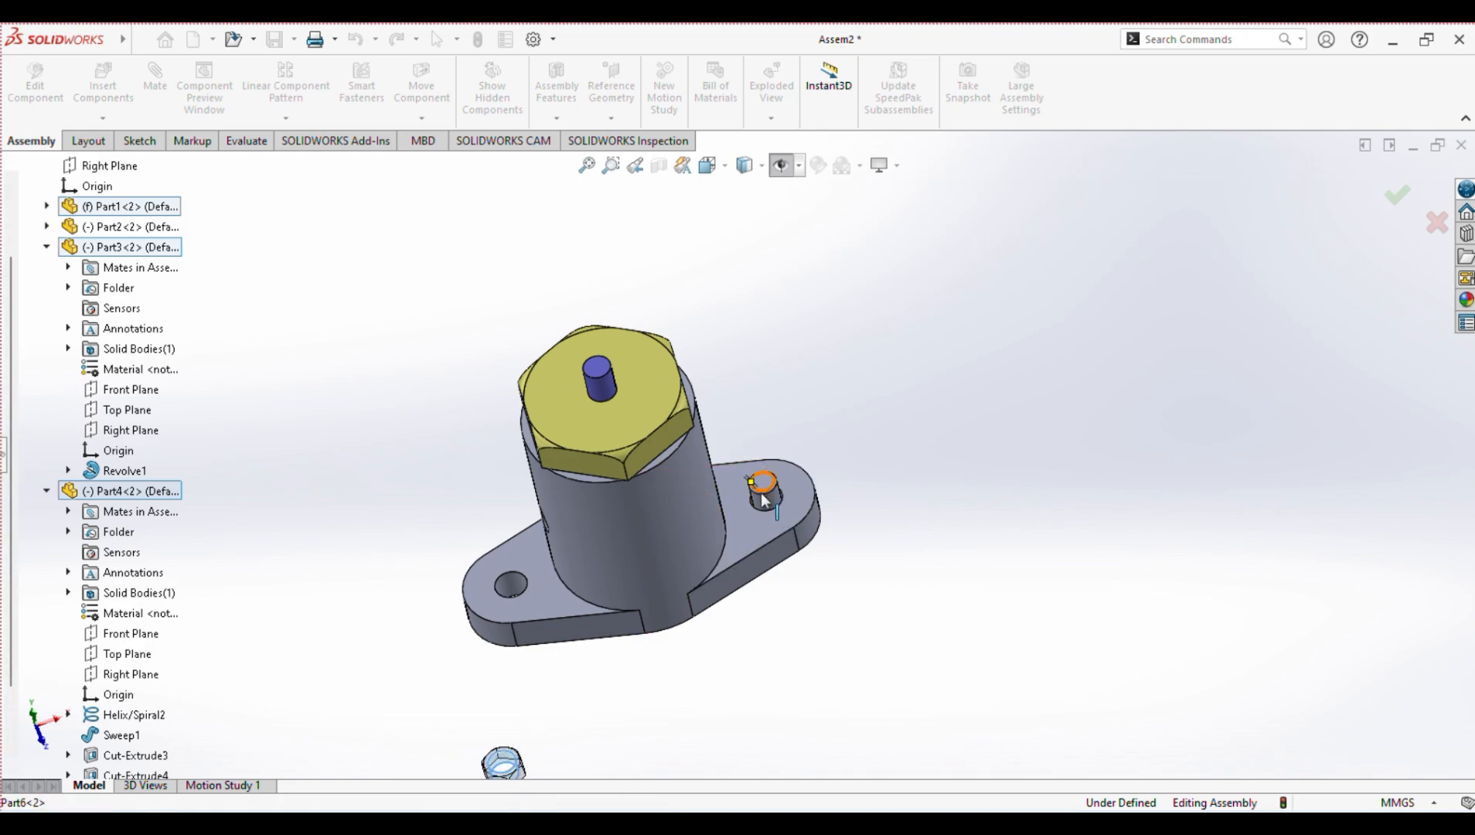
ctrl+click(765, 499)
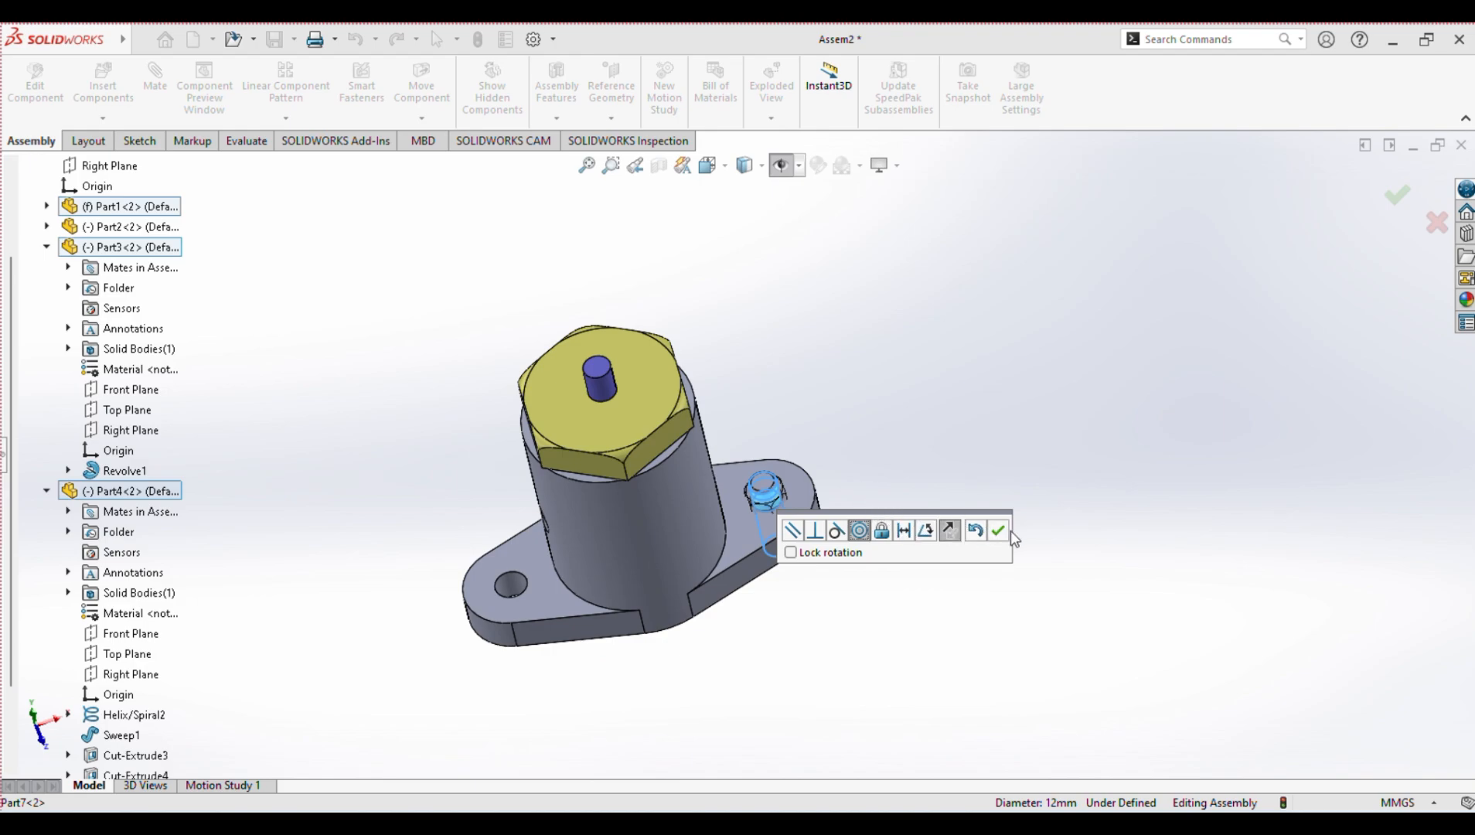
click(996, 530)
scroll(935, 521, up, 2)
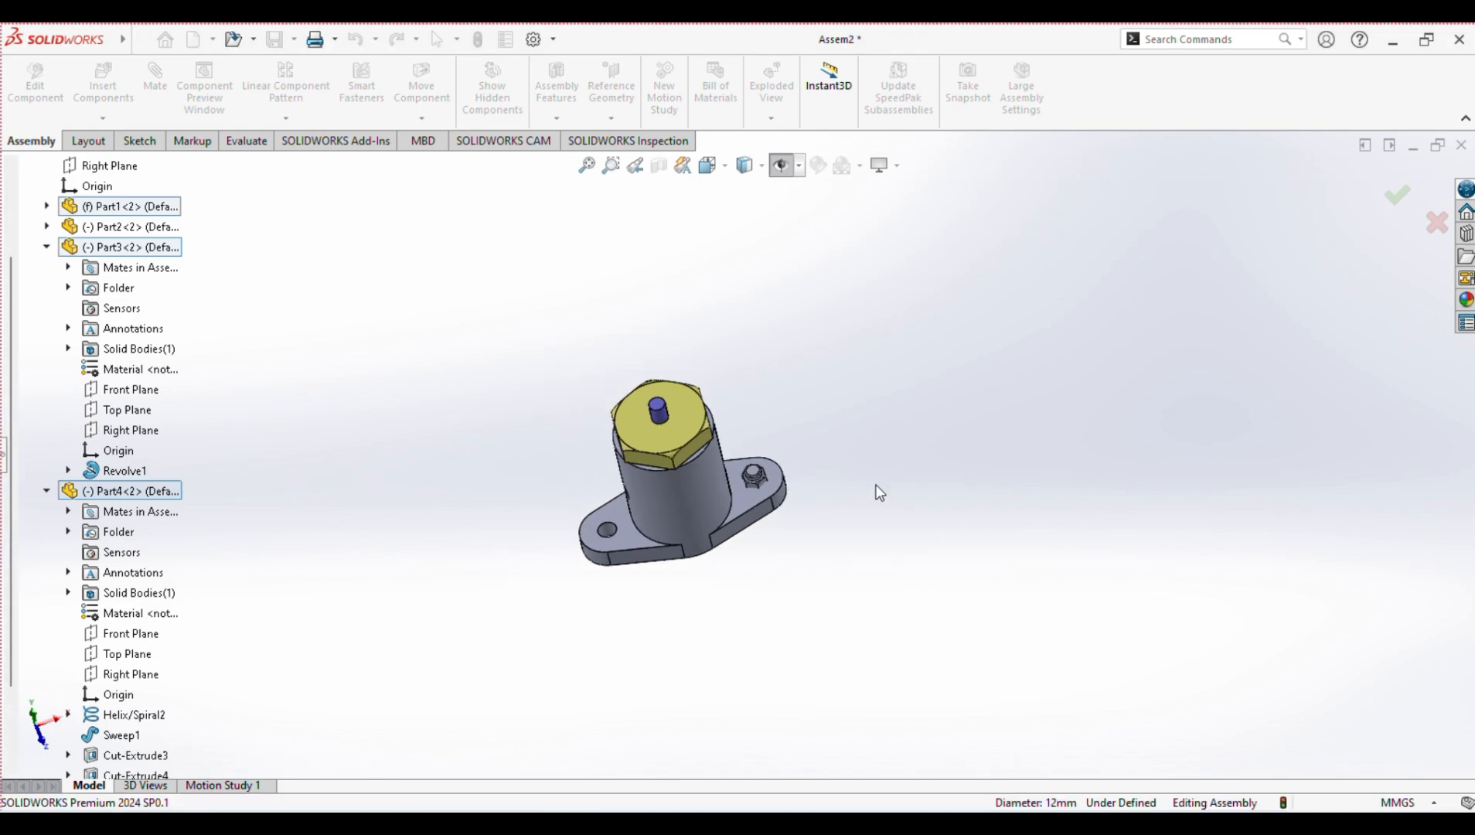
Step: Lift the nut off the flange and add a coincident mate between its underside and the flange's top face
scroll(741, 430, down, 6)
middle_drag(570, 385, 504, 280)
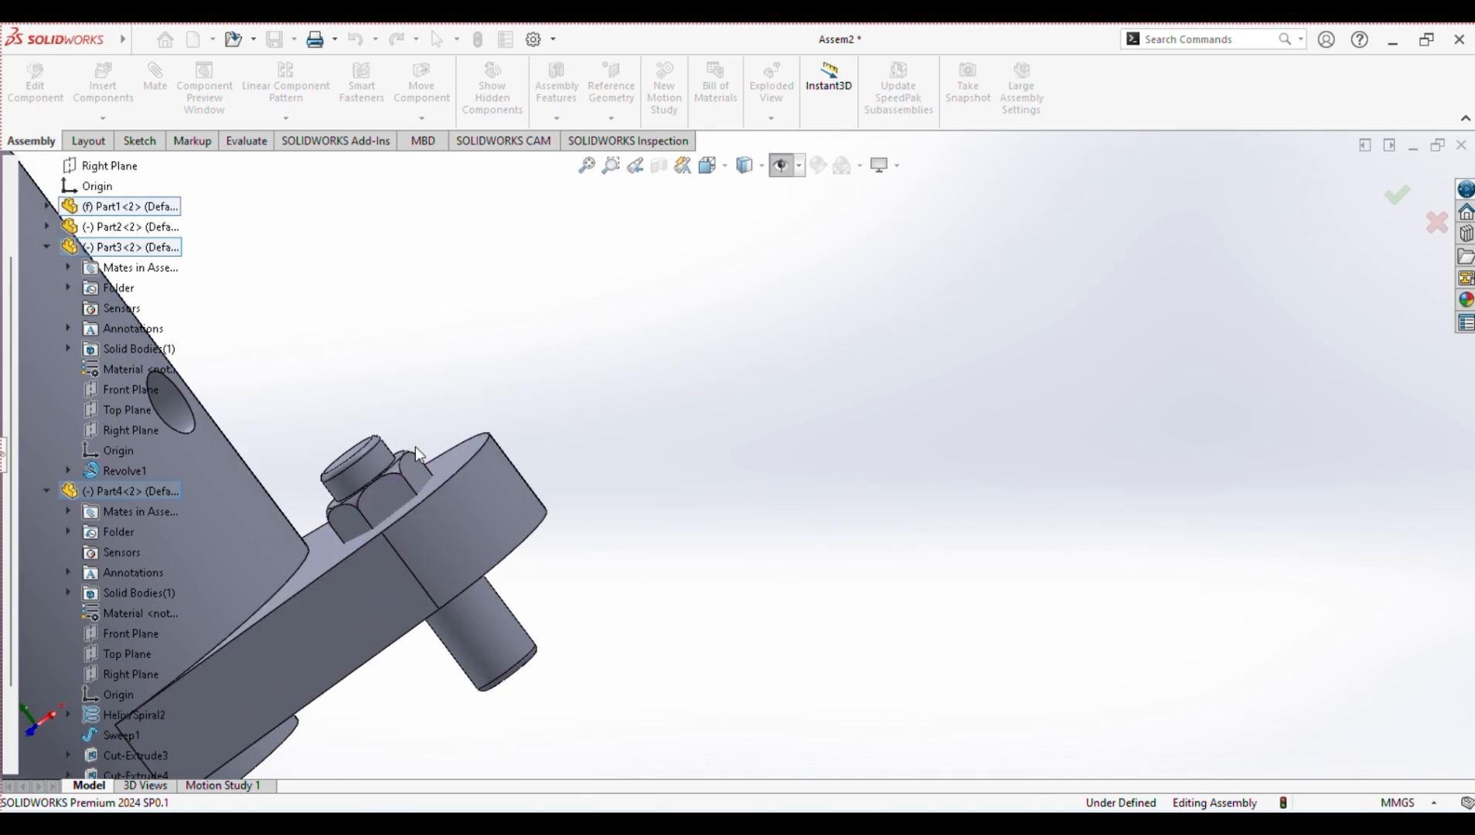
drag(381, 490, 369, 371)
middle_drag(370, 371, 343, 306)
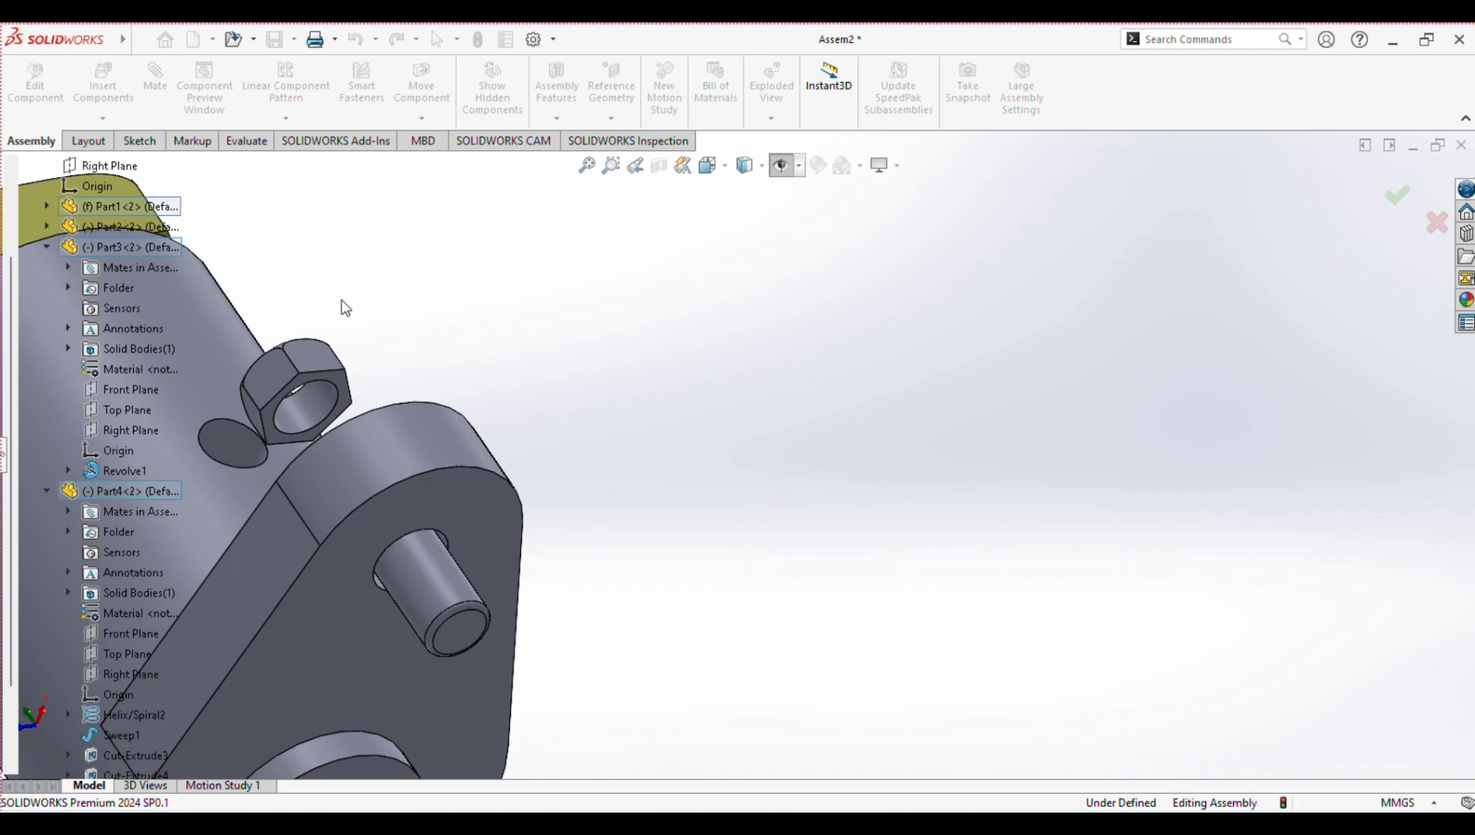
click(269, 409)
middle_drag(685, 349, 717, 586)
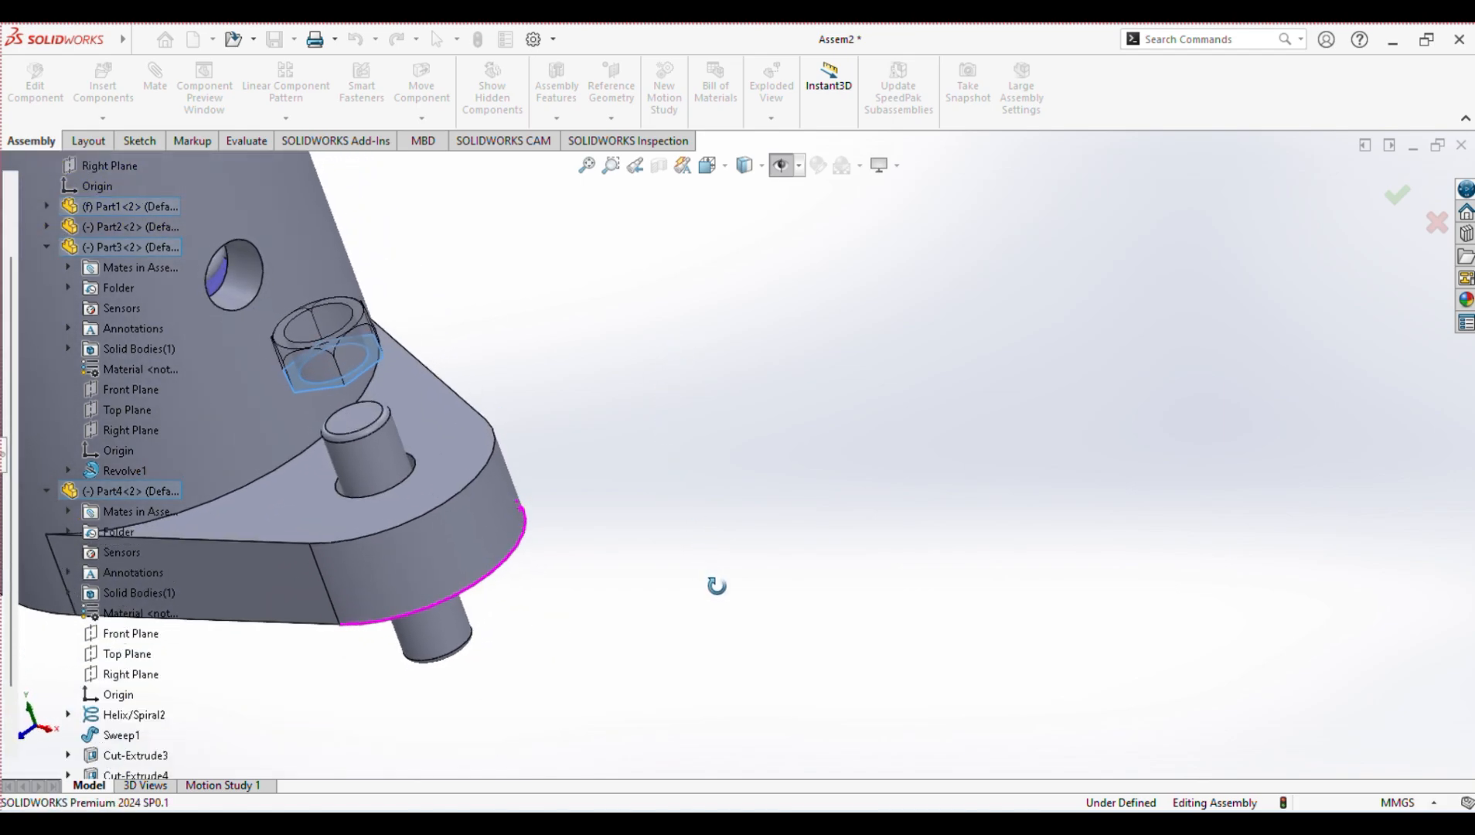
ctrl+click(435, 482)
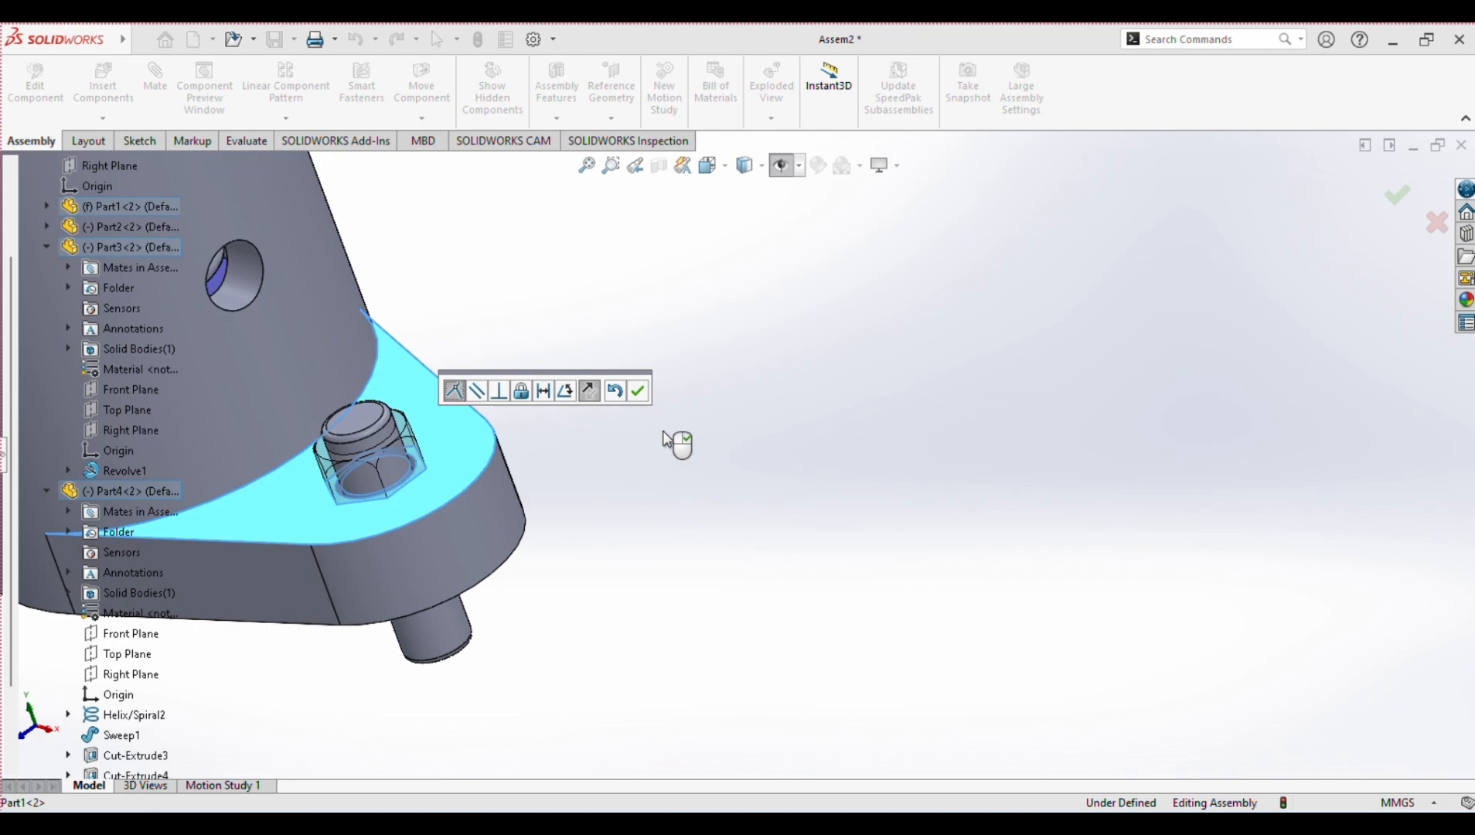
click(638, 392)
middle_drag(703, 427, 756, 463)
scroll(674, 447, up, 3)
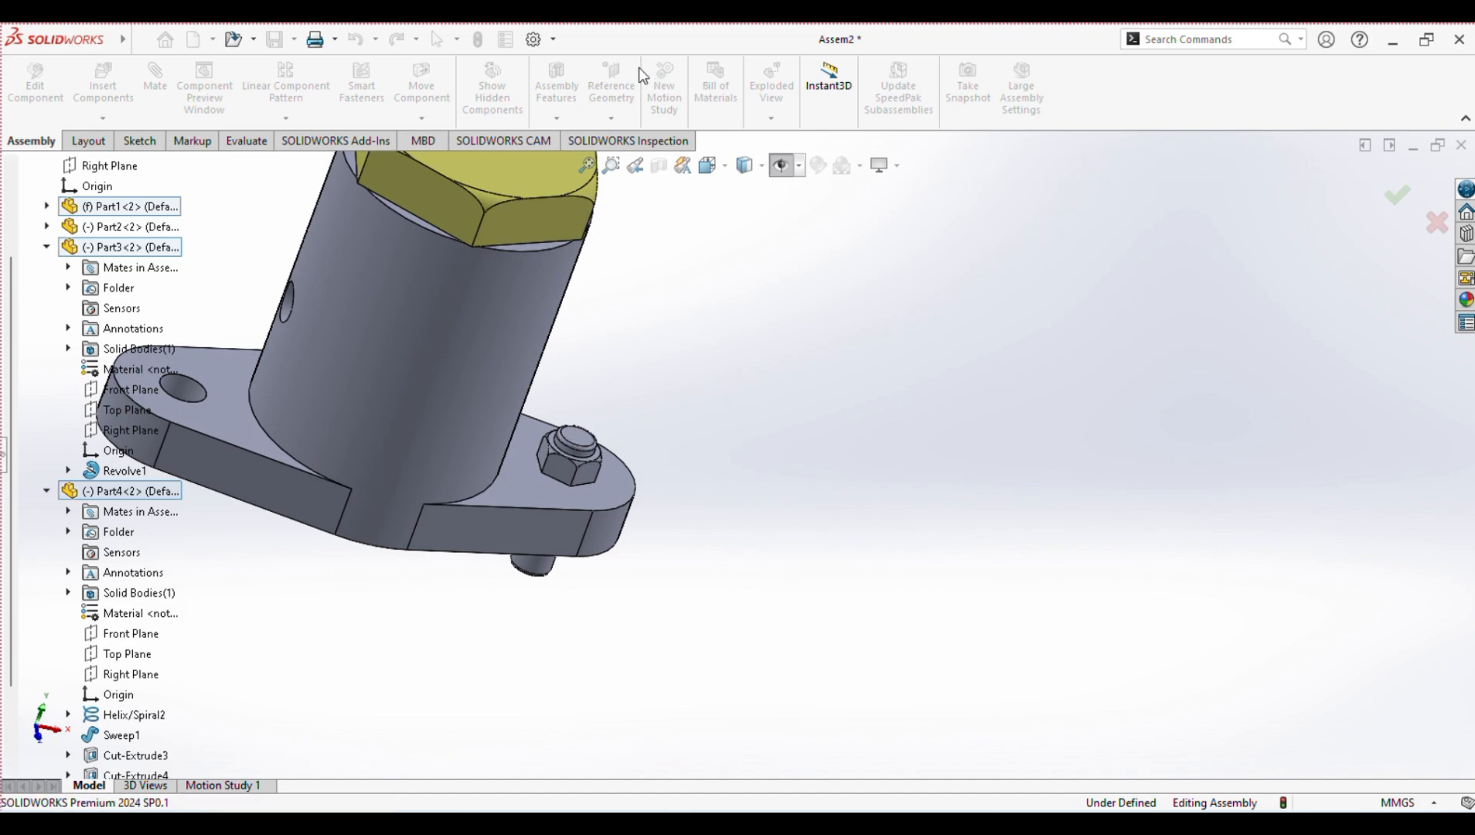
key(Escape)
Step: Insert another Part6 nut and Part7 stud into the assembly and place both in the empty space beside the housing
click(110, 116)
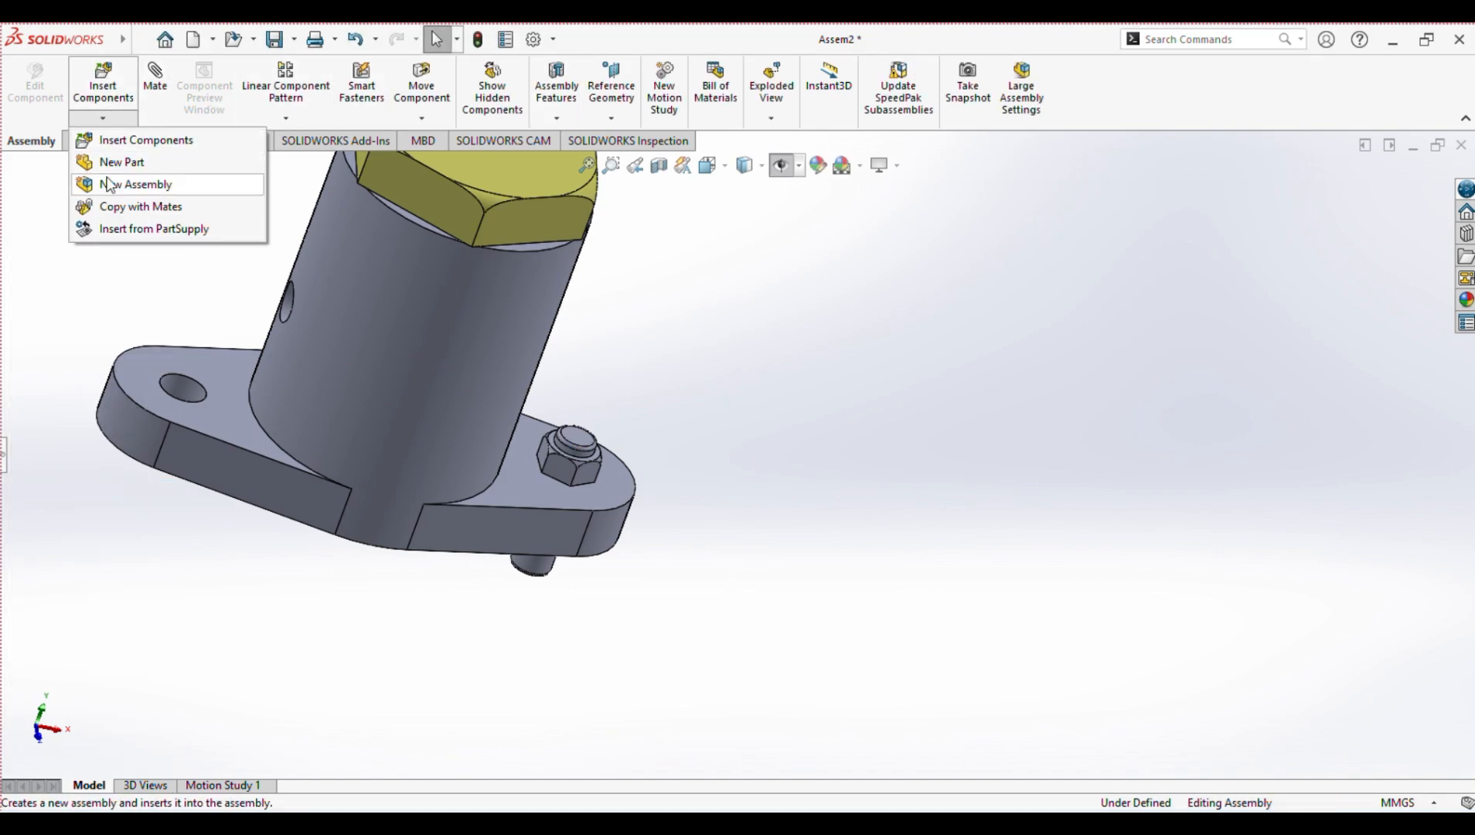
click(129, 85)
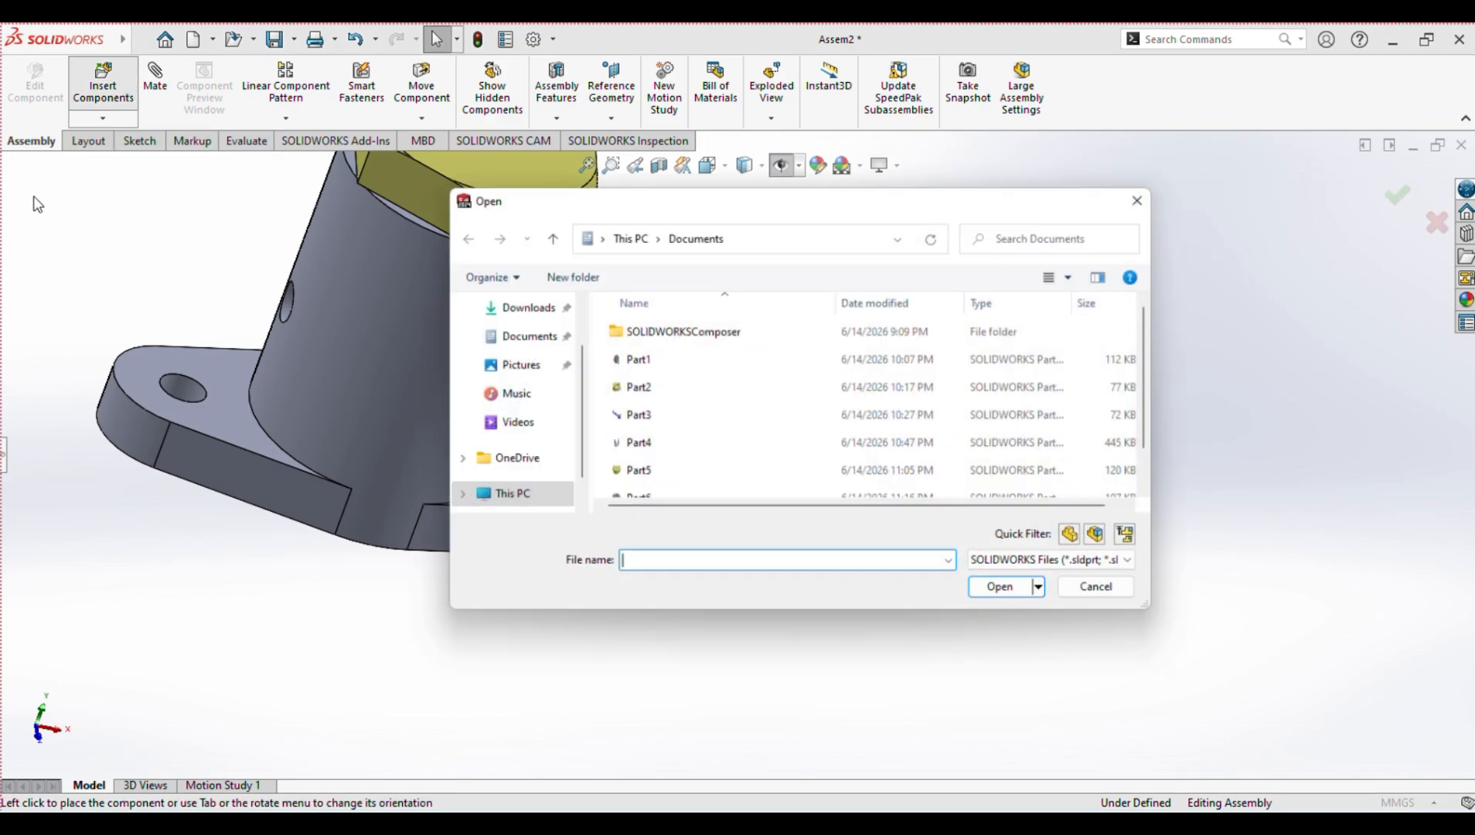
scroll(682, 421, down, 1)
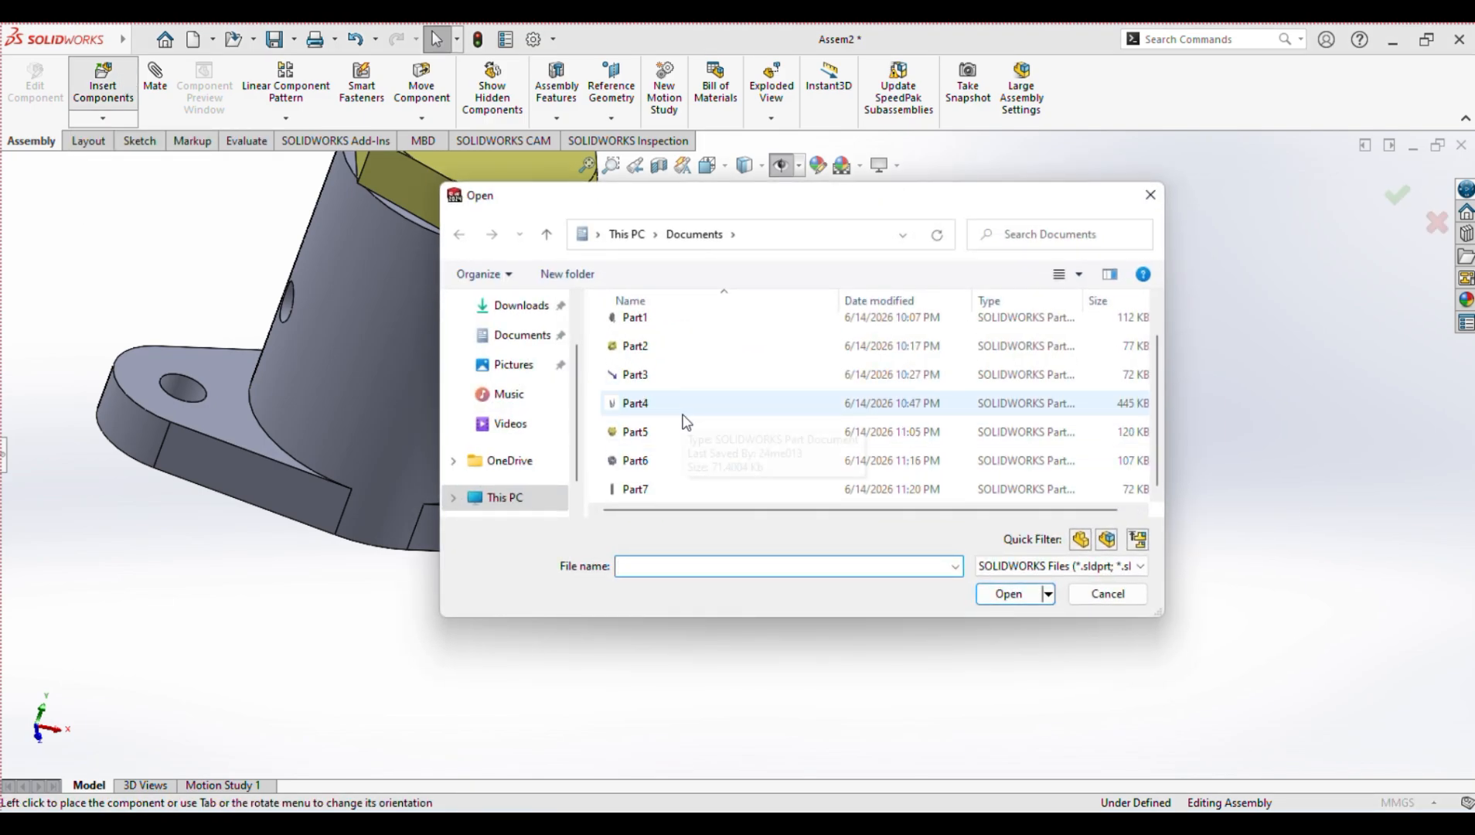
click(655, 464)
shift+click(657, 481)
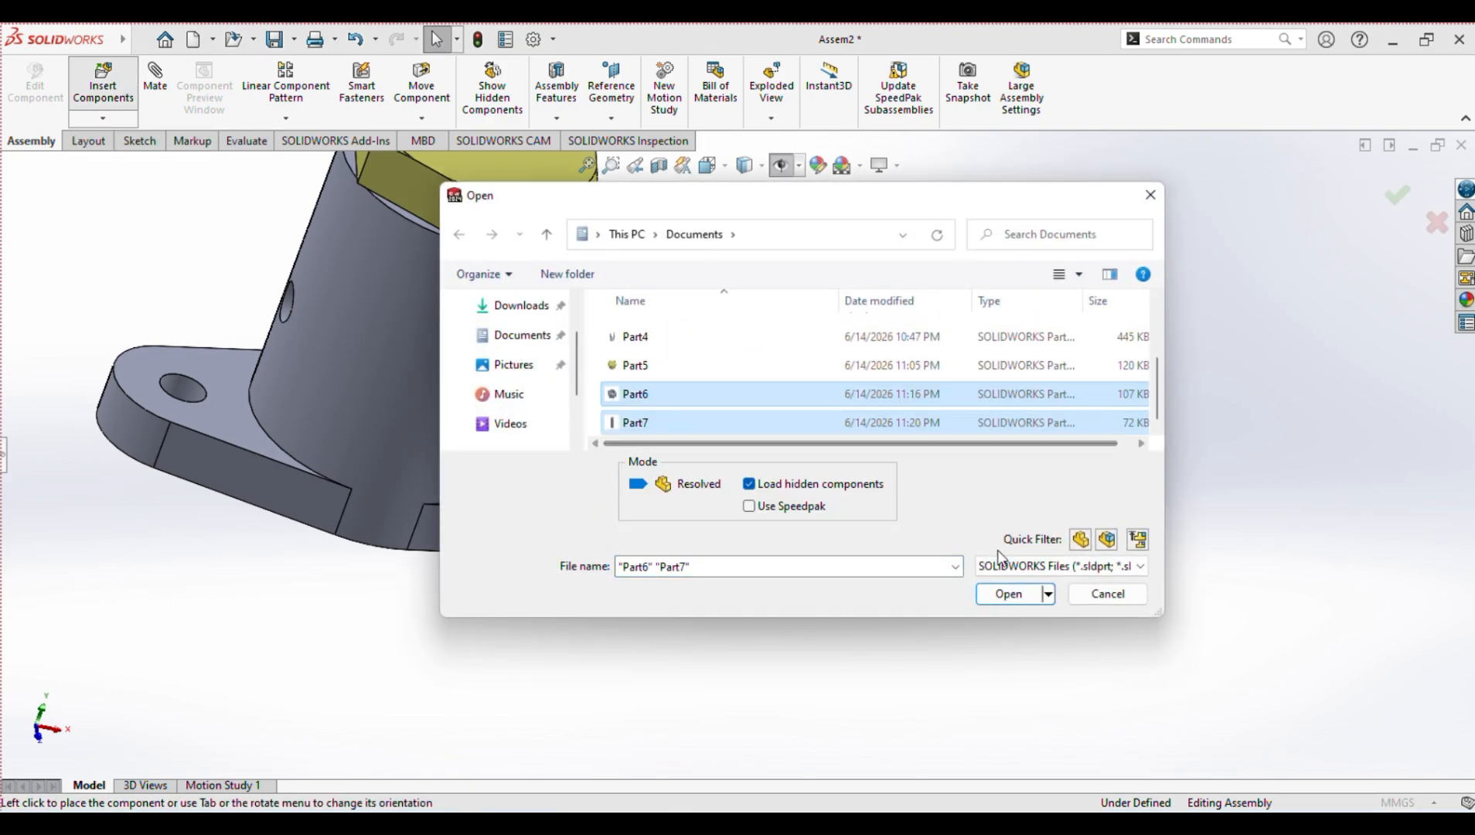
click(1009, 594)
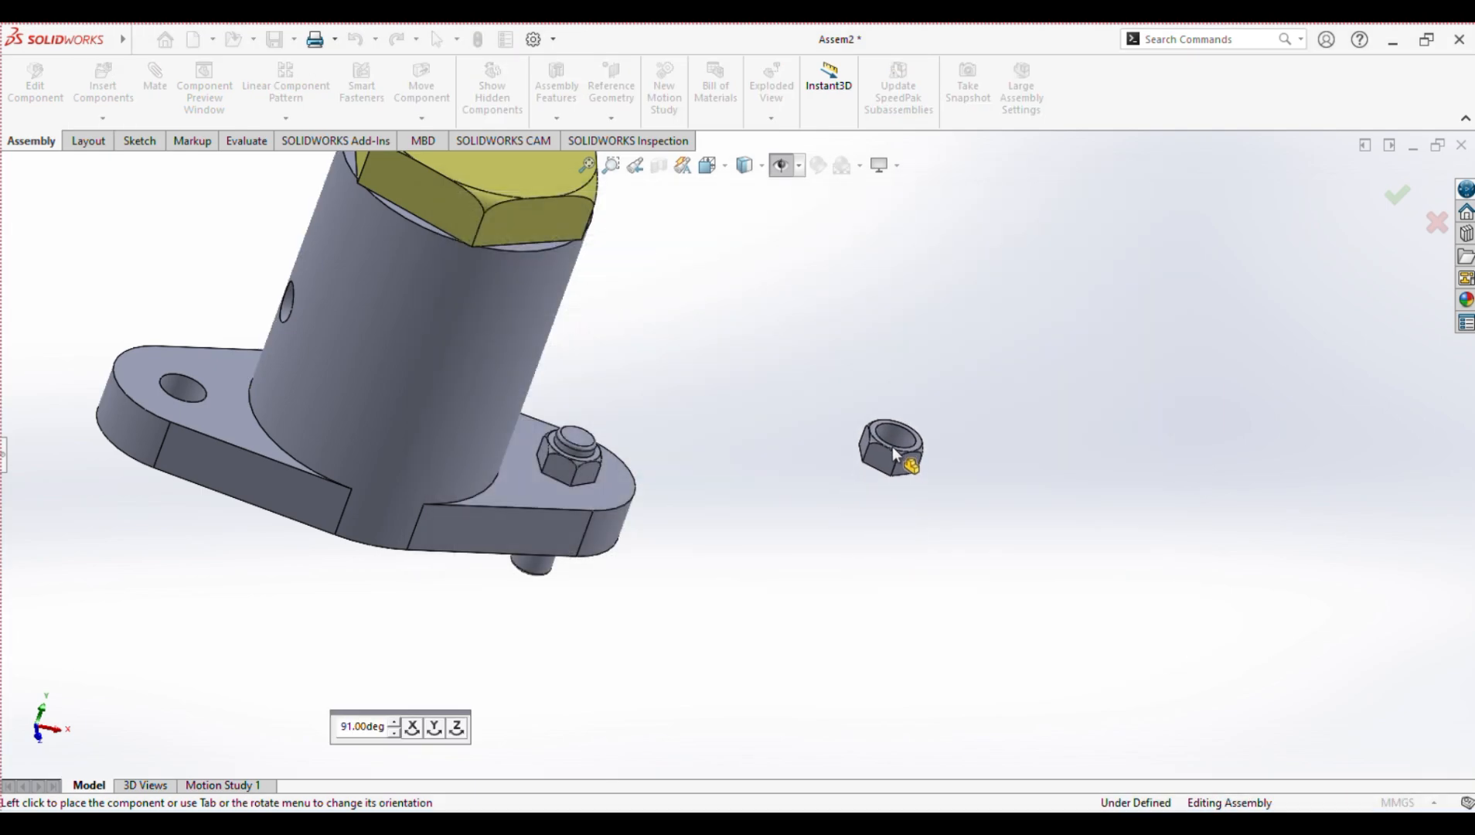
click(890, 450)
click(766, 468)
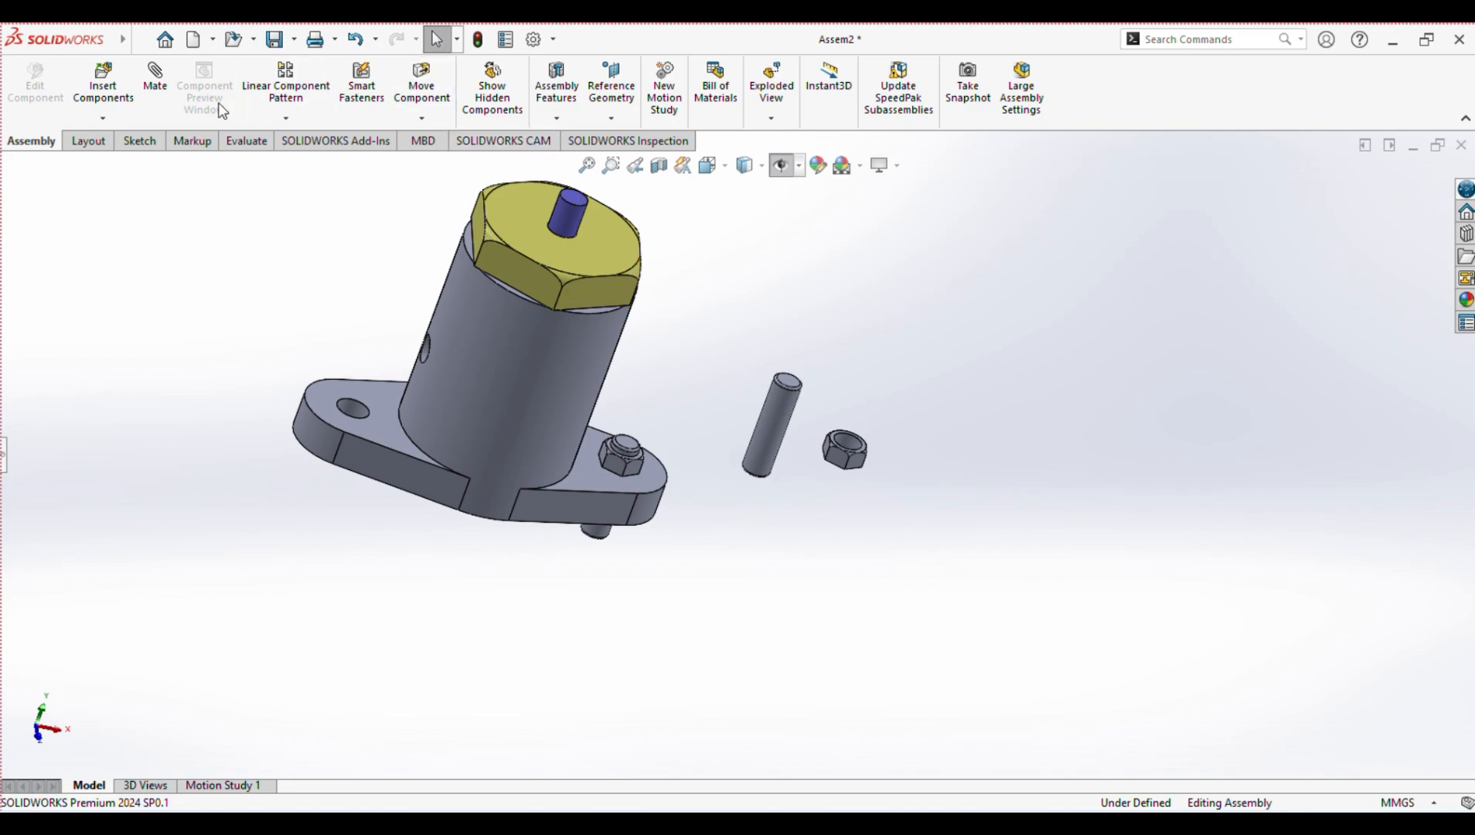
Step: Add a concentric mate between the new stud and the empty flange hole, and slide the stud down into the hole
click(151, 85)
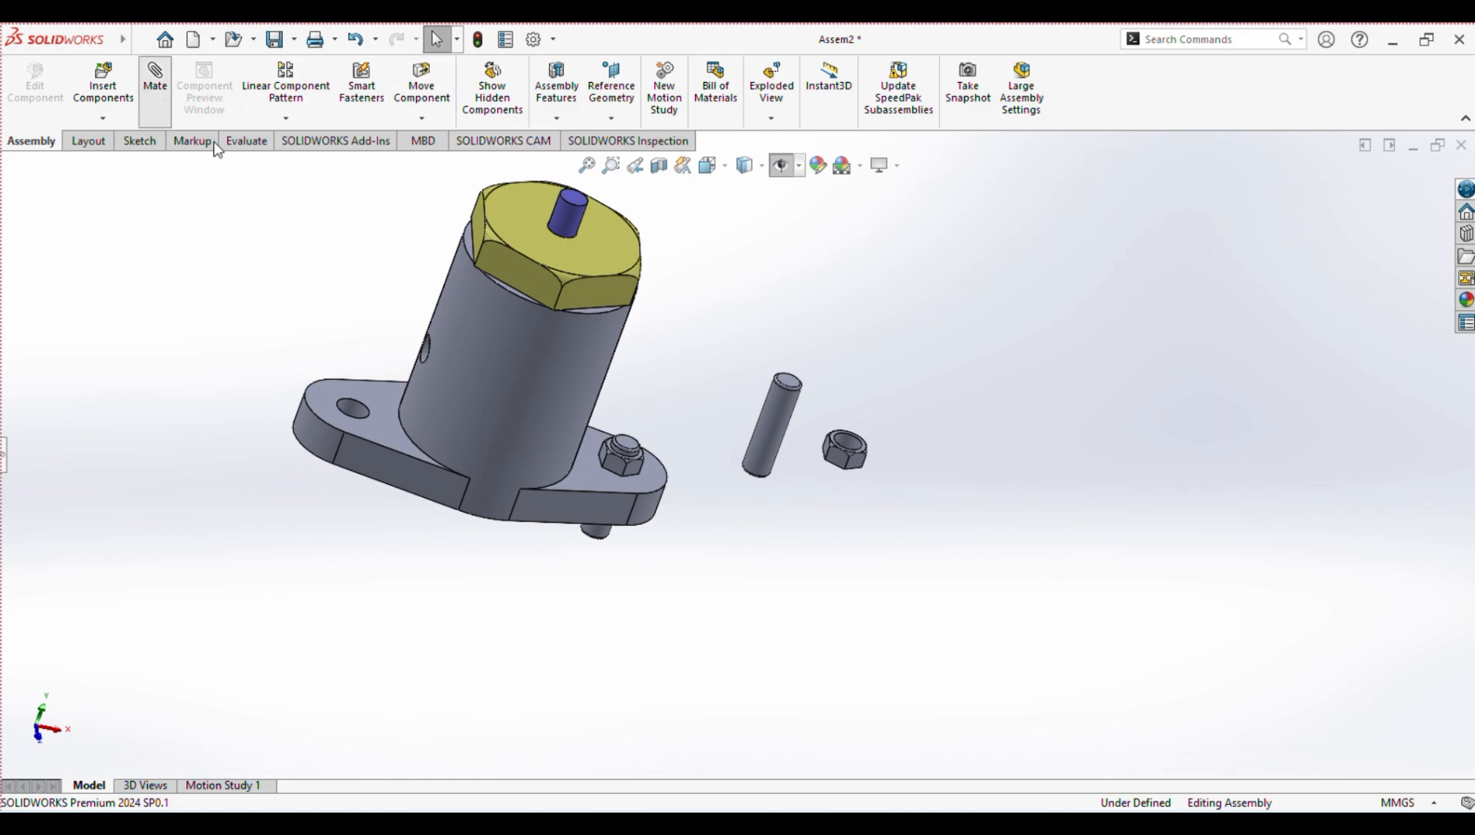
click(766, 437)
click(359, 409)
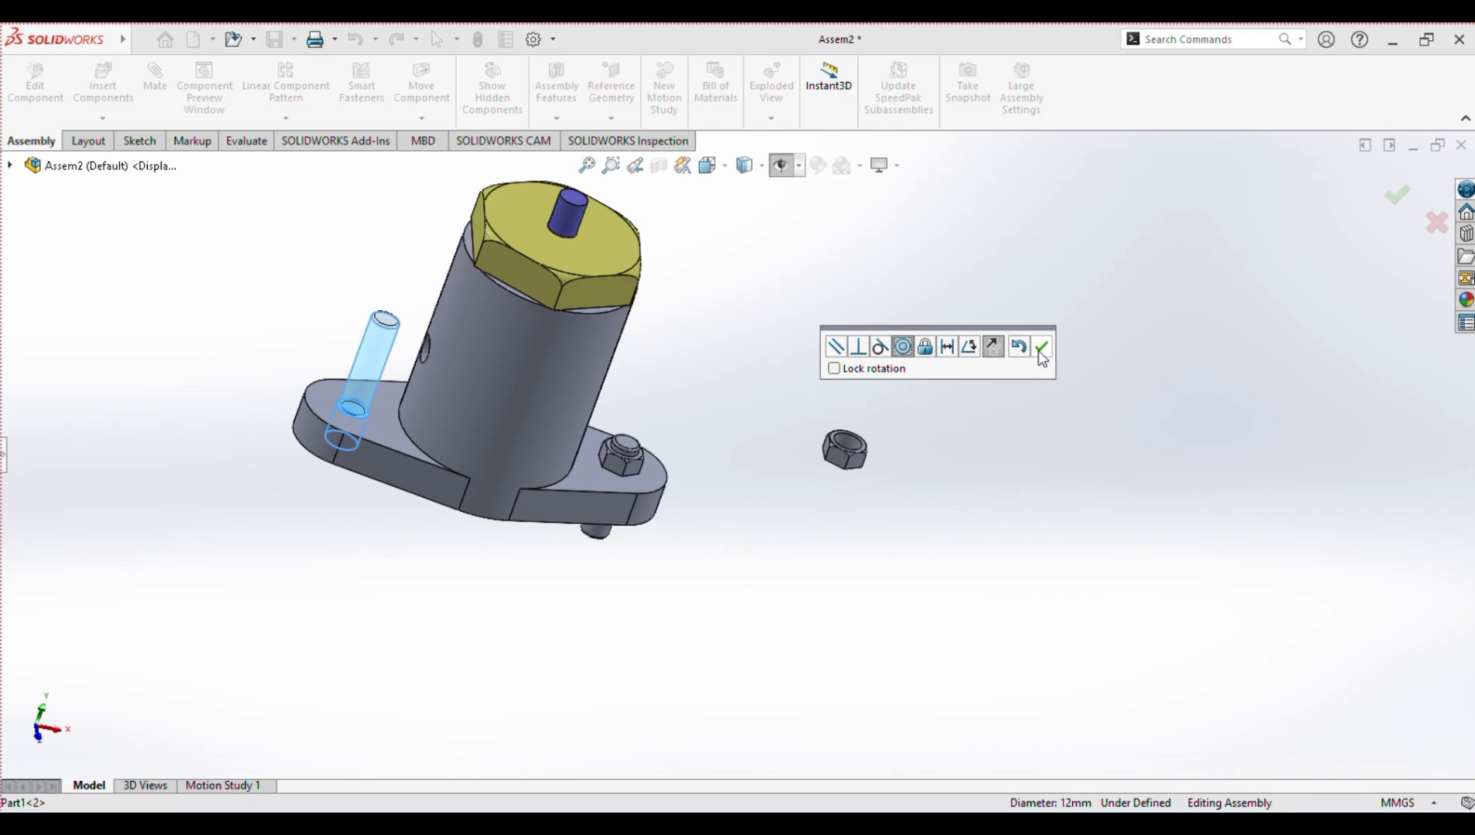
click(1042, 347)
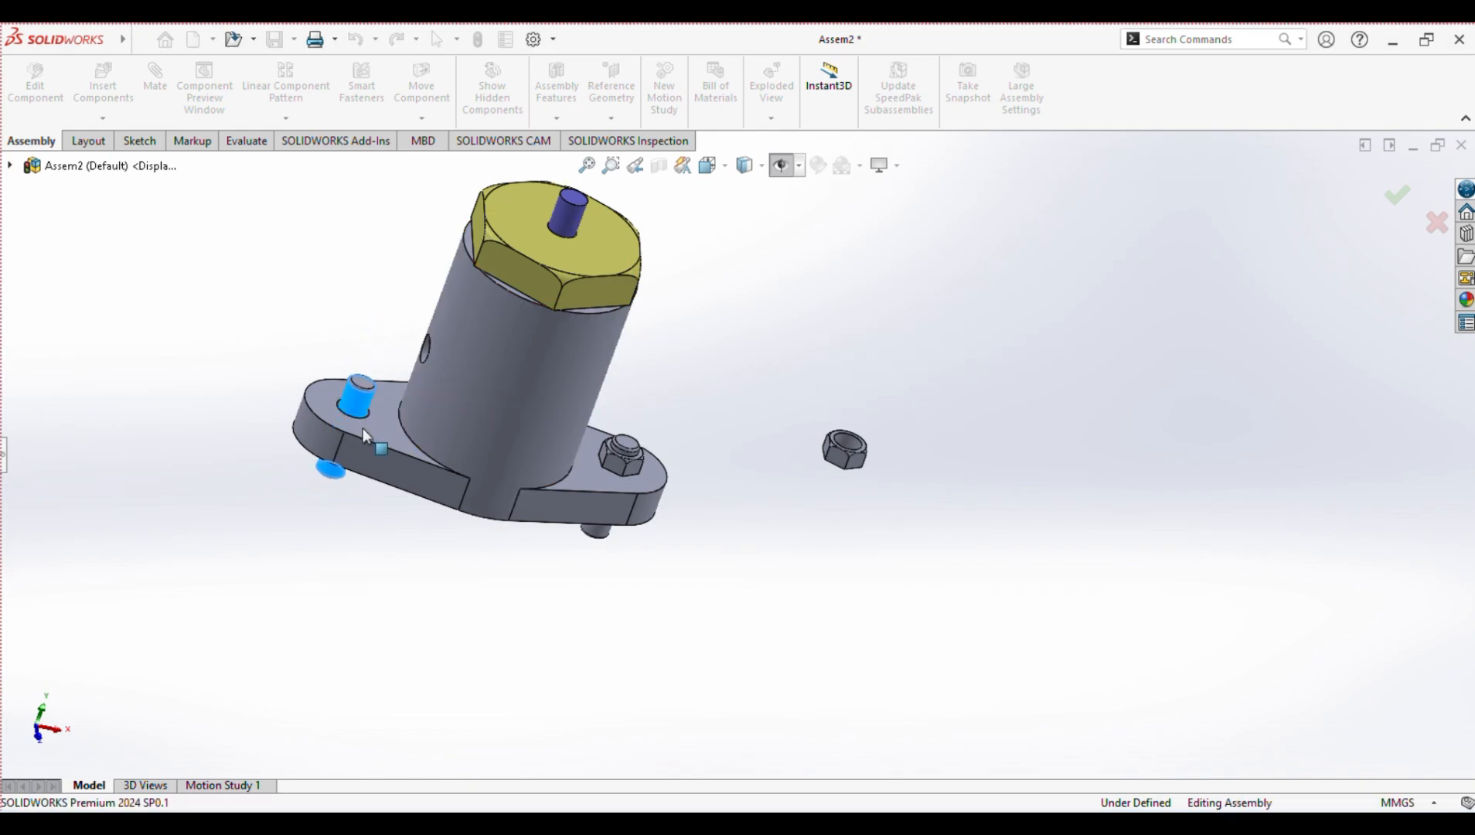
Step: Add a concentric mate between the new nut's bore and the cylindrical face of the second stud
click(851, 442)
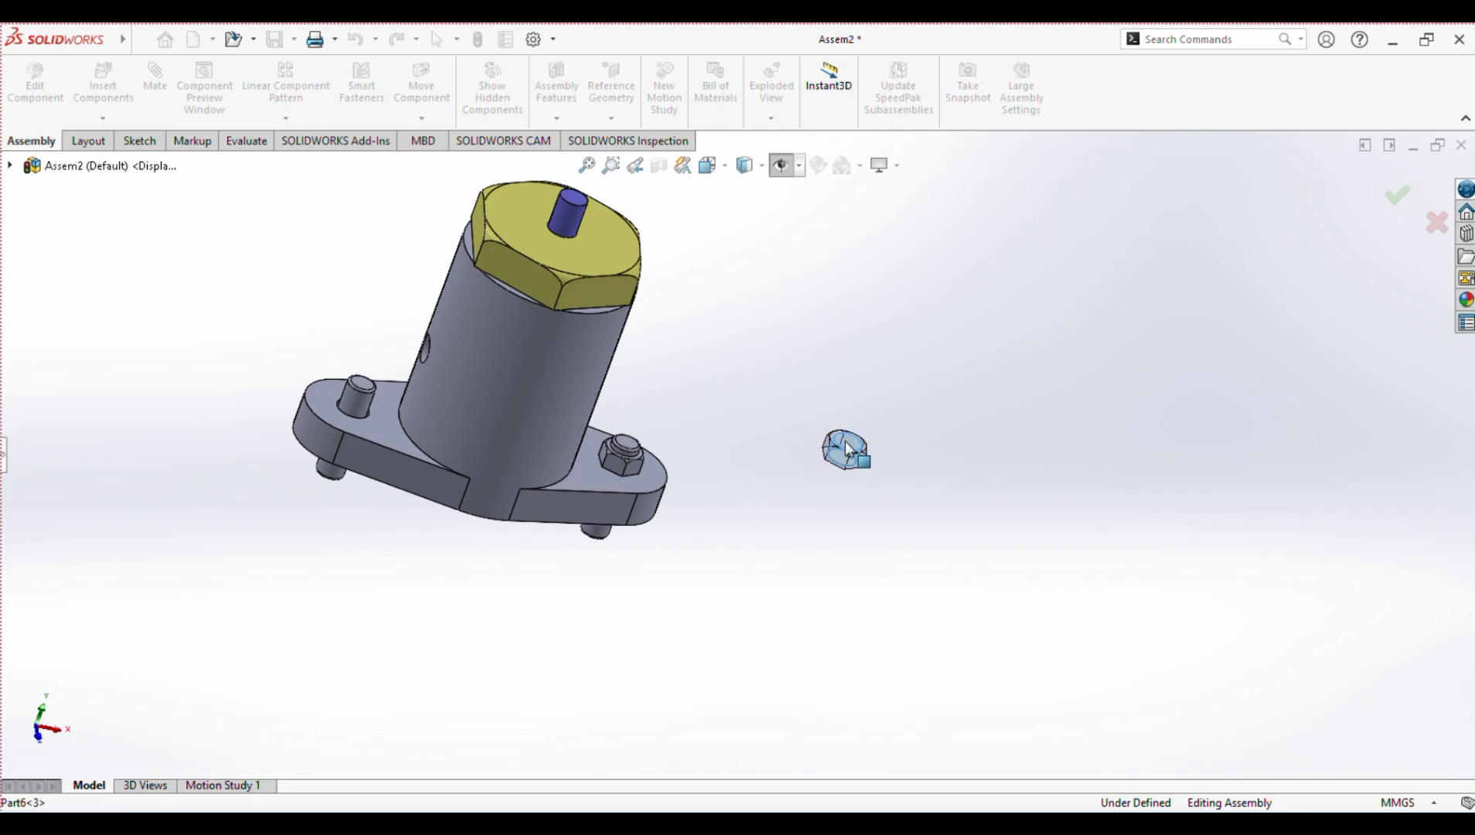
click(351, 397)
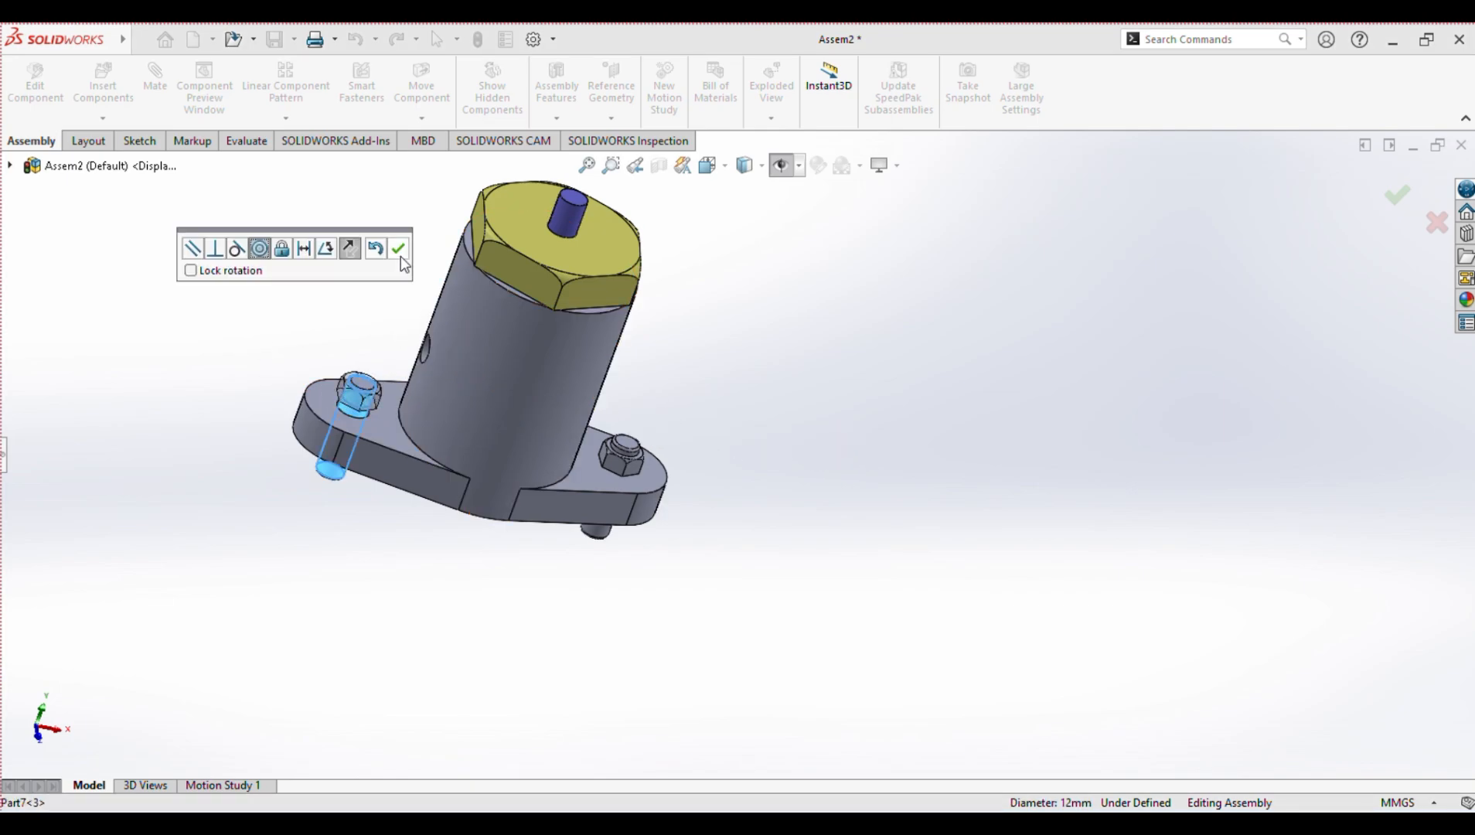
click(398, 248)
Step: Raise the second nut above its stud and mate its underside coincident with the flange's top face around the hole
middle_drag(398, 248, 374, 207)
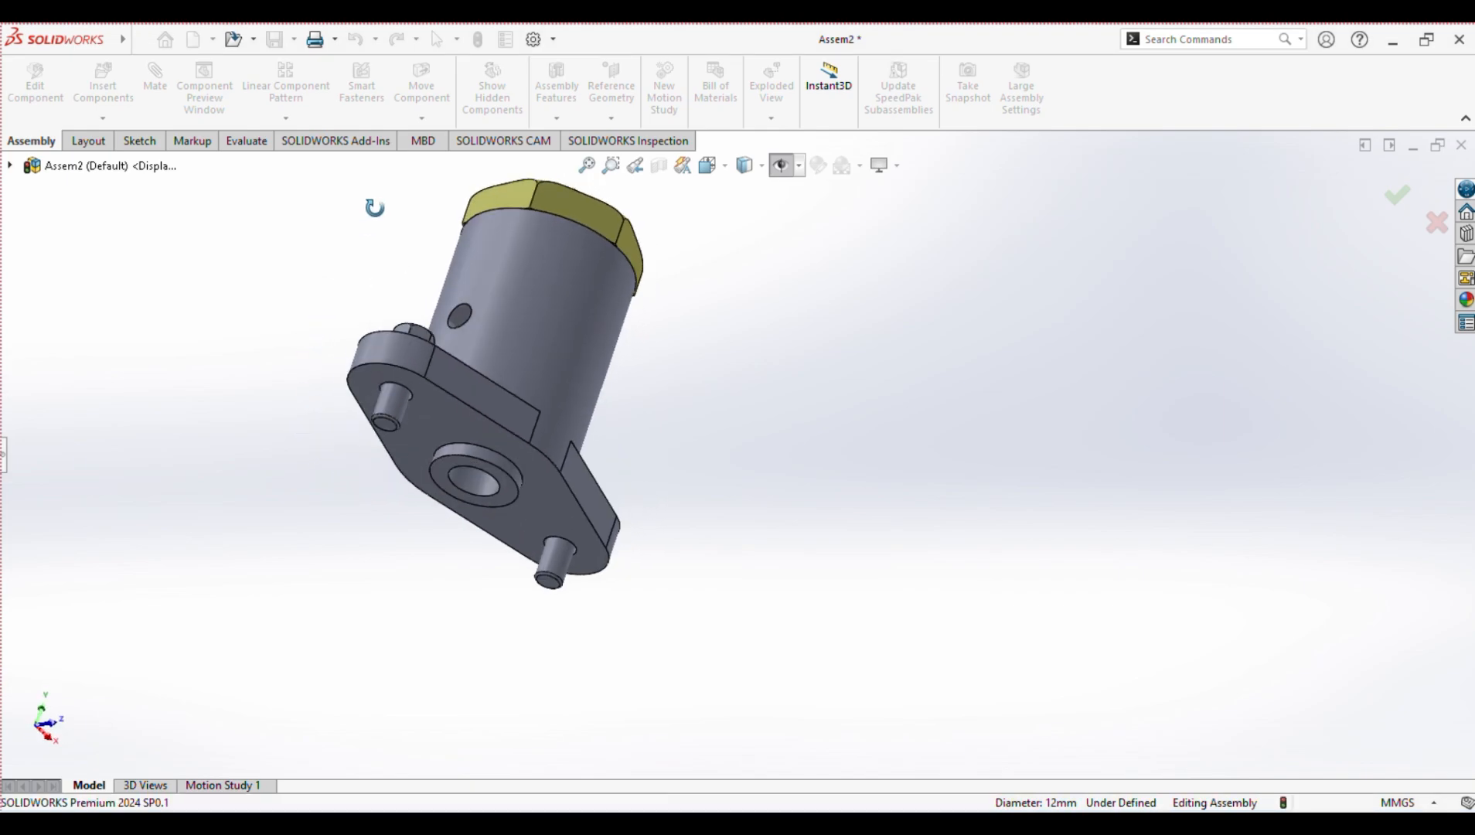
scroll(438, 329, down, 5)
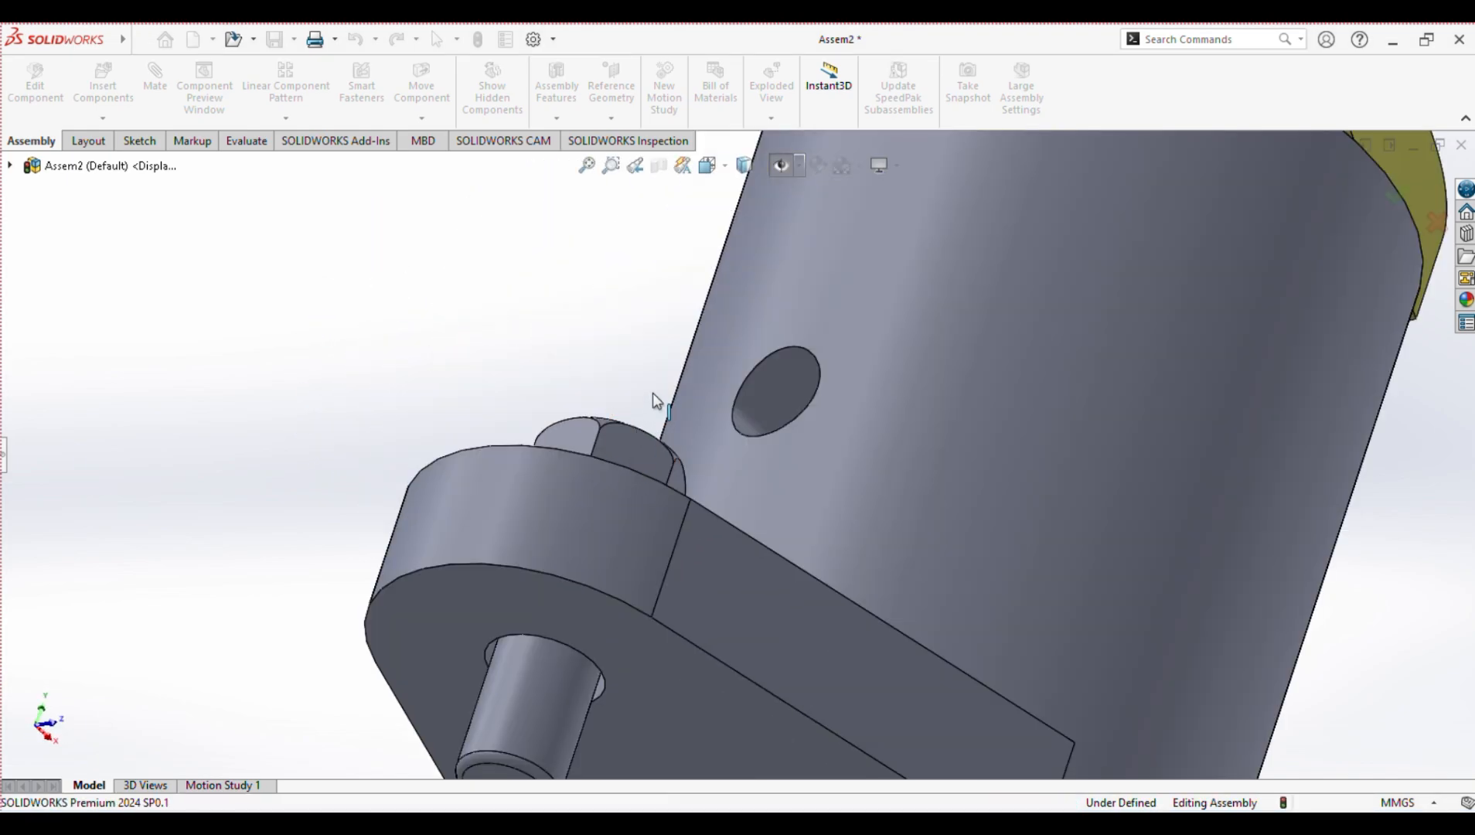
drag(622, 462, 675, 324)
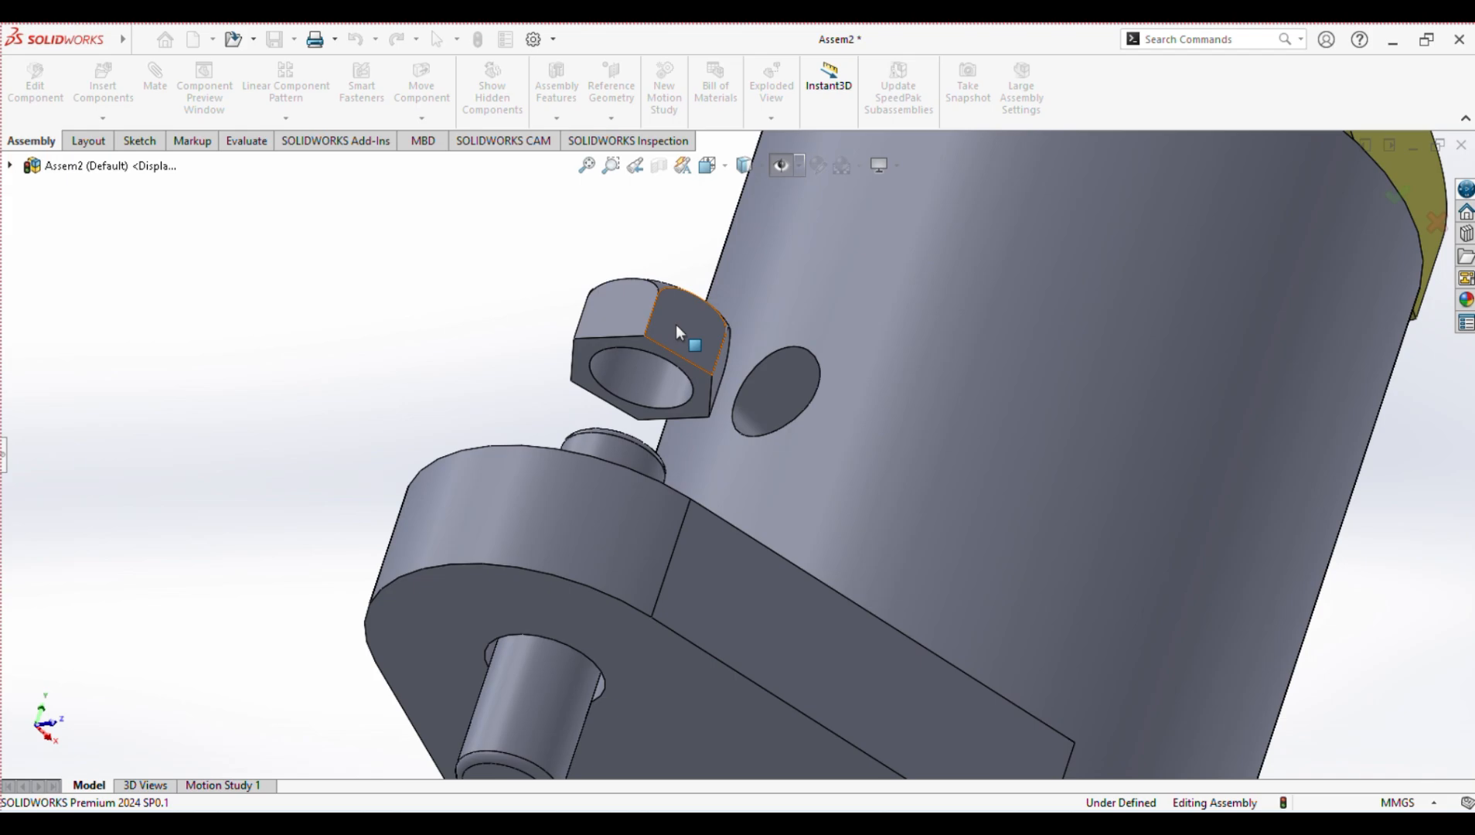
click(589, 345)
middle_drag(526, 435, 339, 616)
click(515, 404)
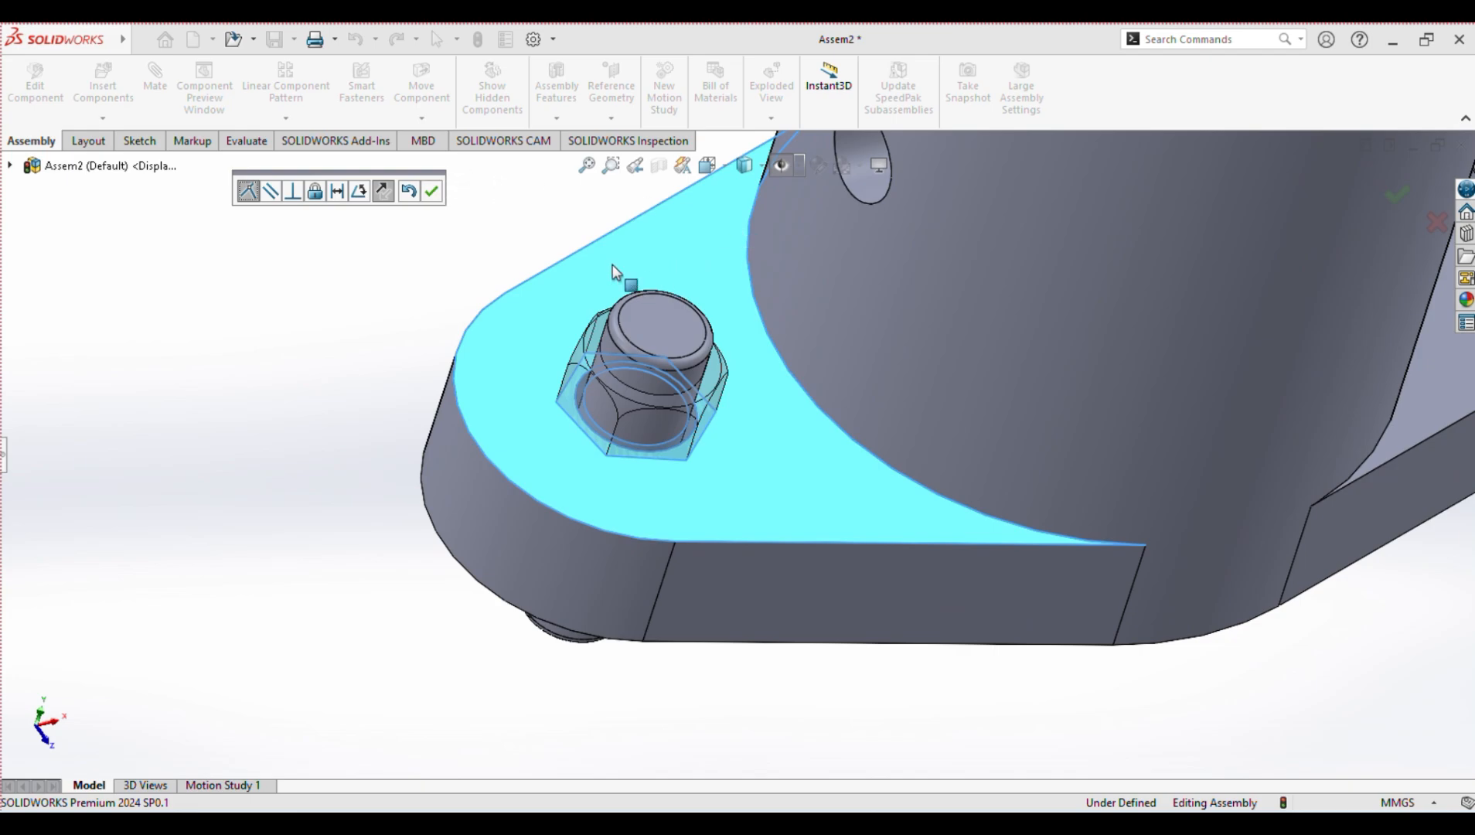
click(433, 192)
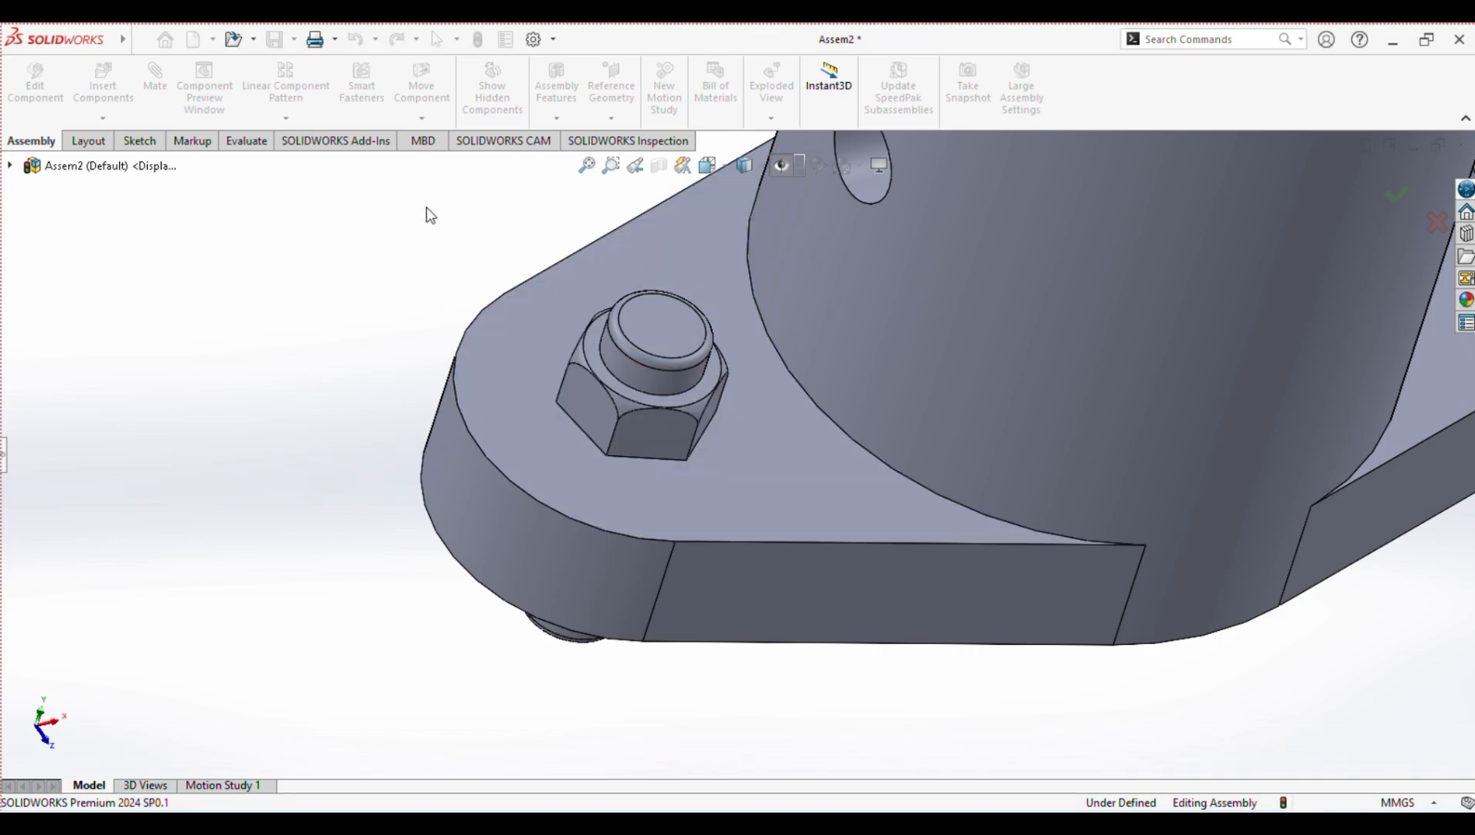
Step: Examine the completed valve assembly from the flange underside, in a straight side view and in the isometric view
middle_drag(1182, 517, 1127, 383)
scroll(1137, 357, up, 4)
scroll(1138, 358, down, 2)
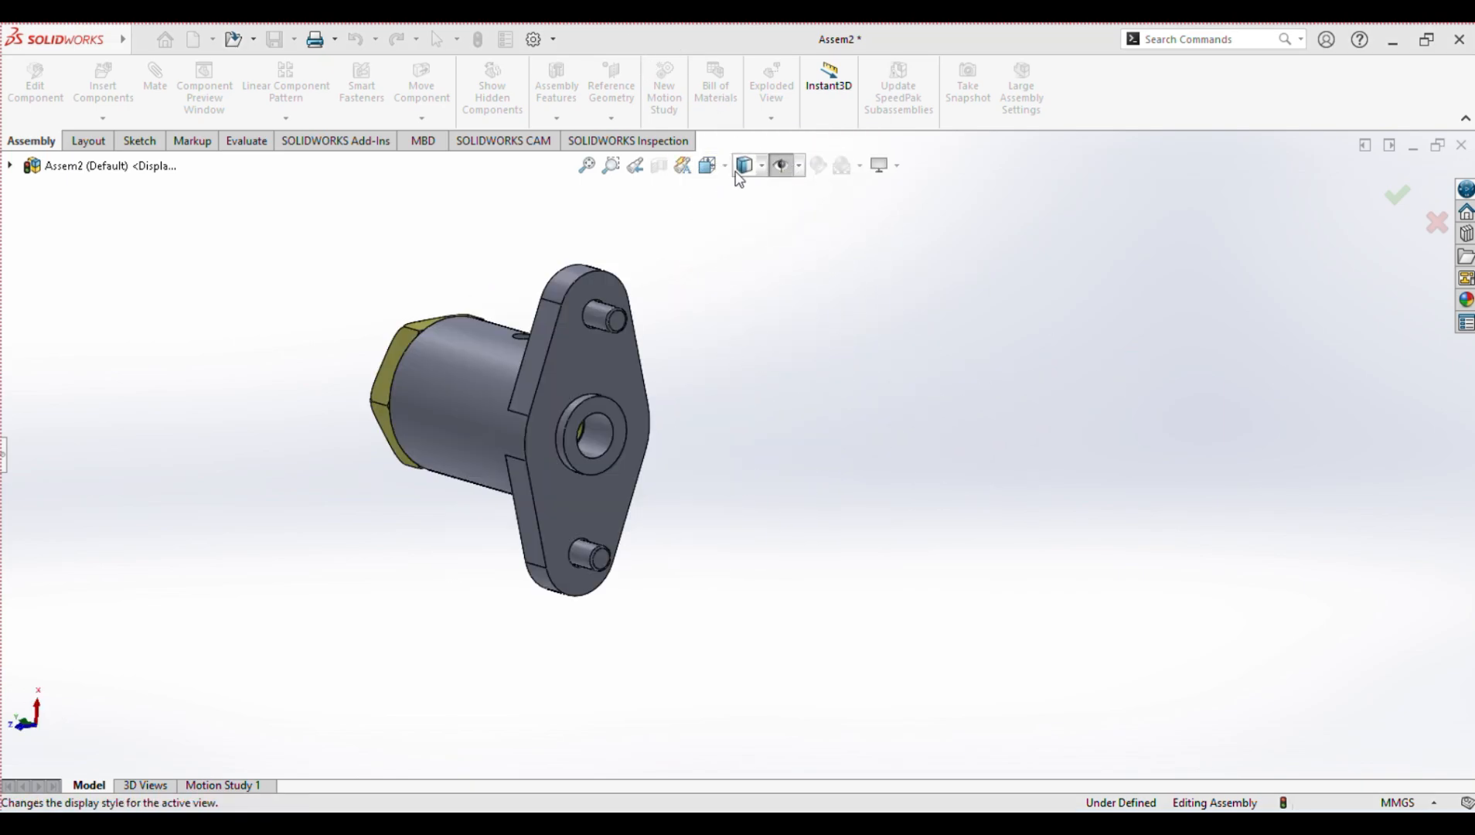
click(731, 170)
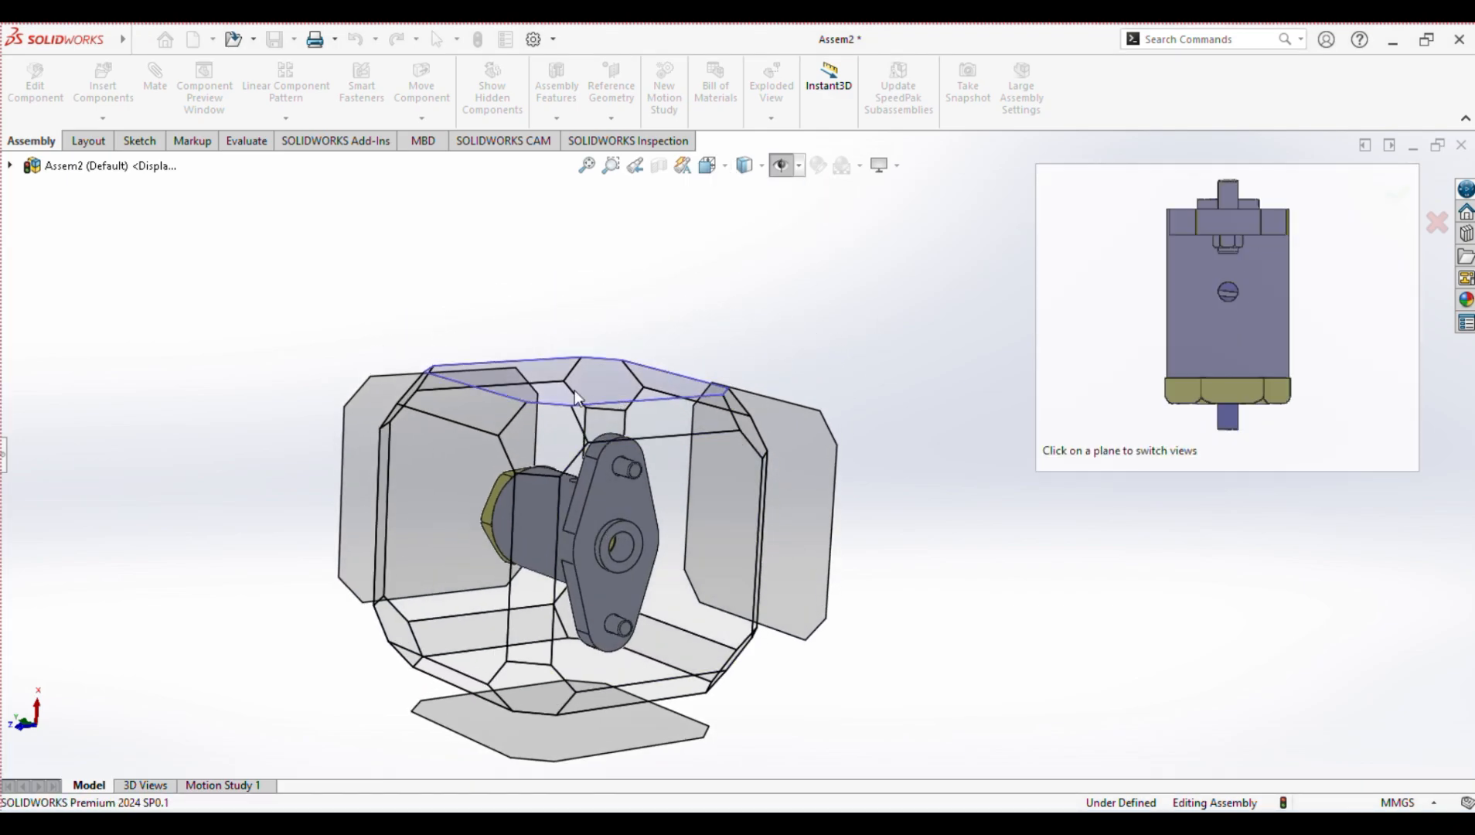
click(566, 383)
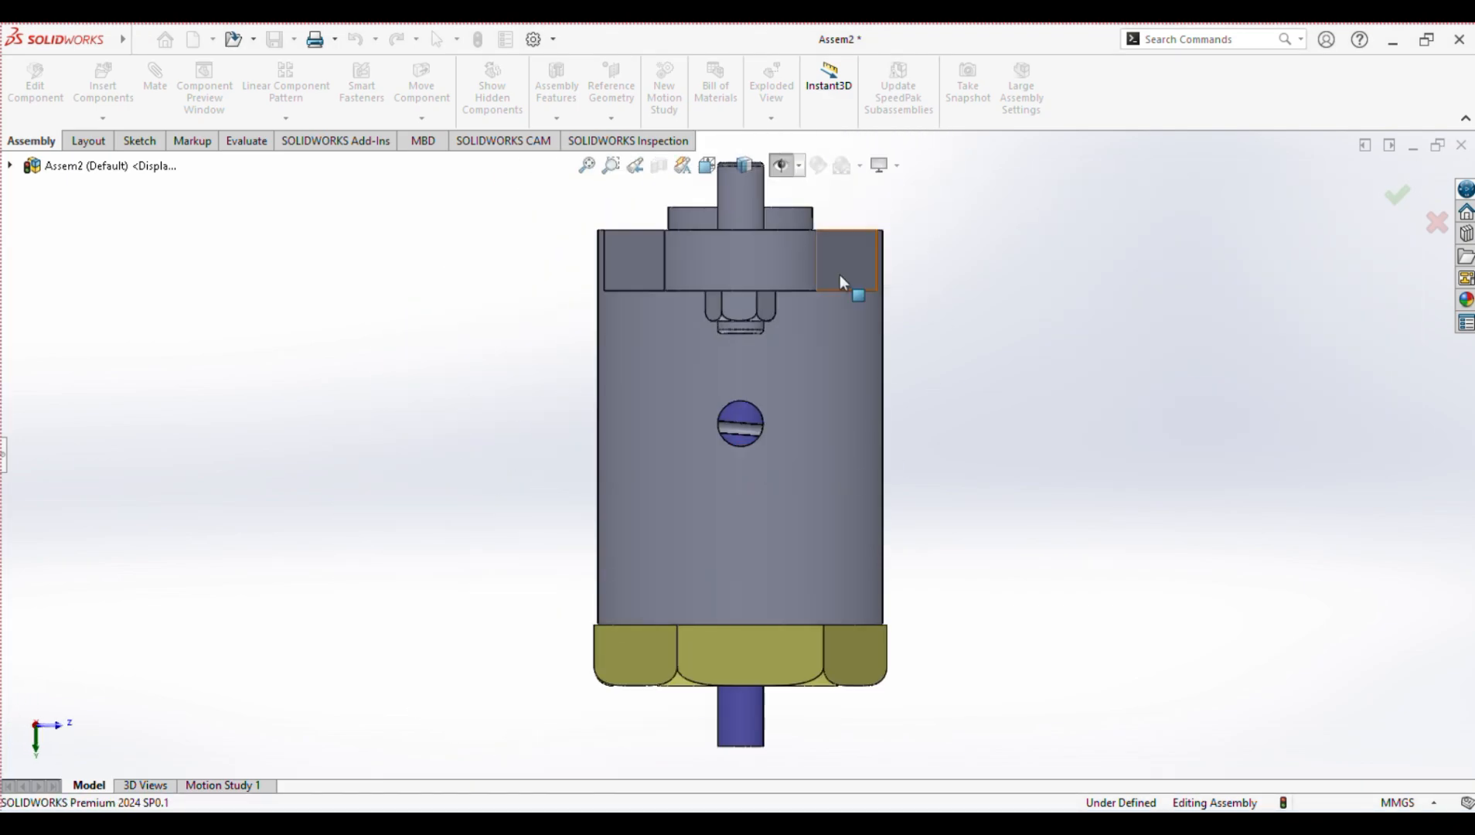
click(707, 165)
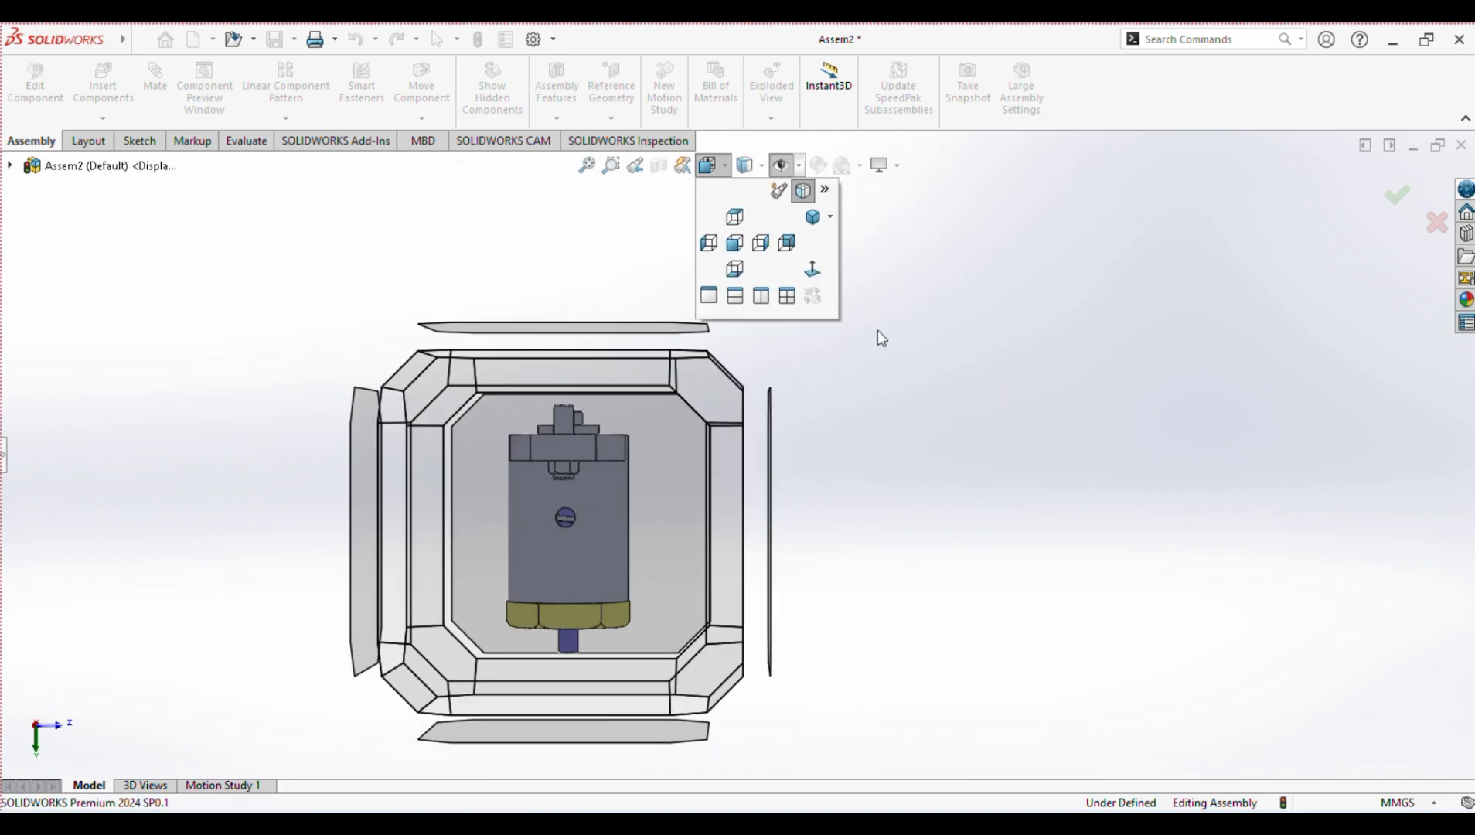
click(813, 217)
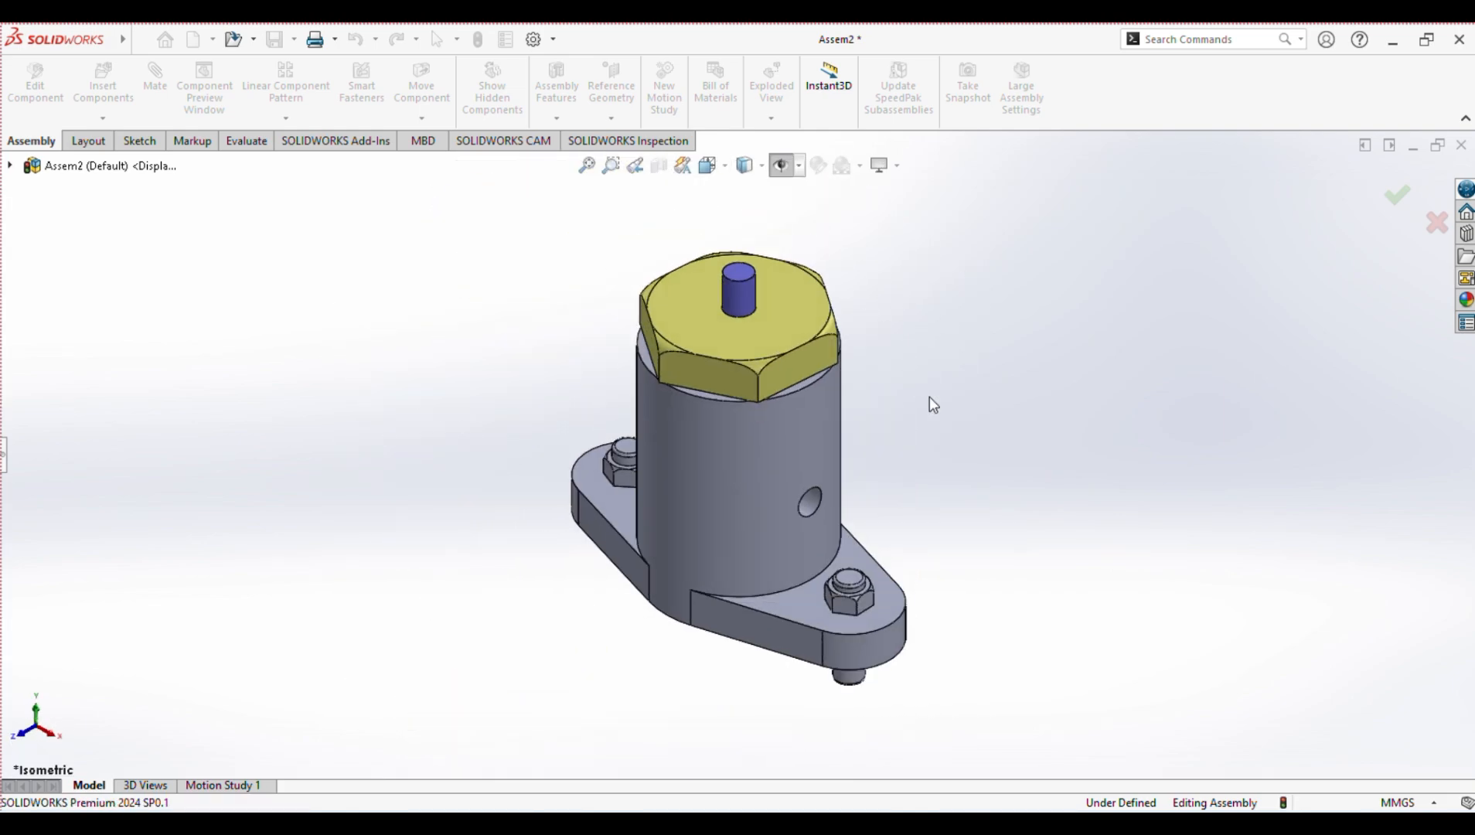
middle_drag(940, 424, 966, 425)
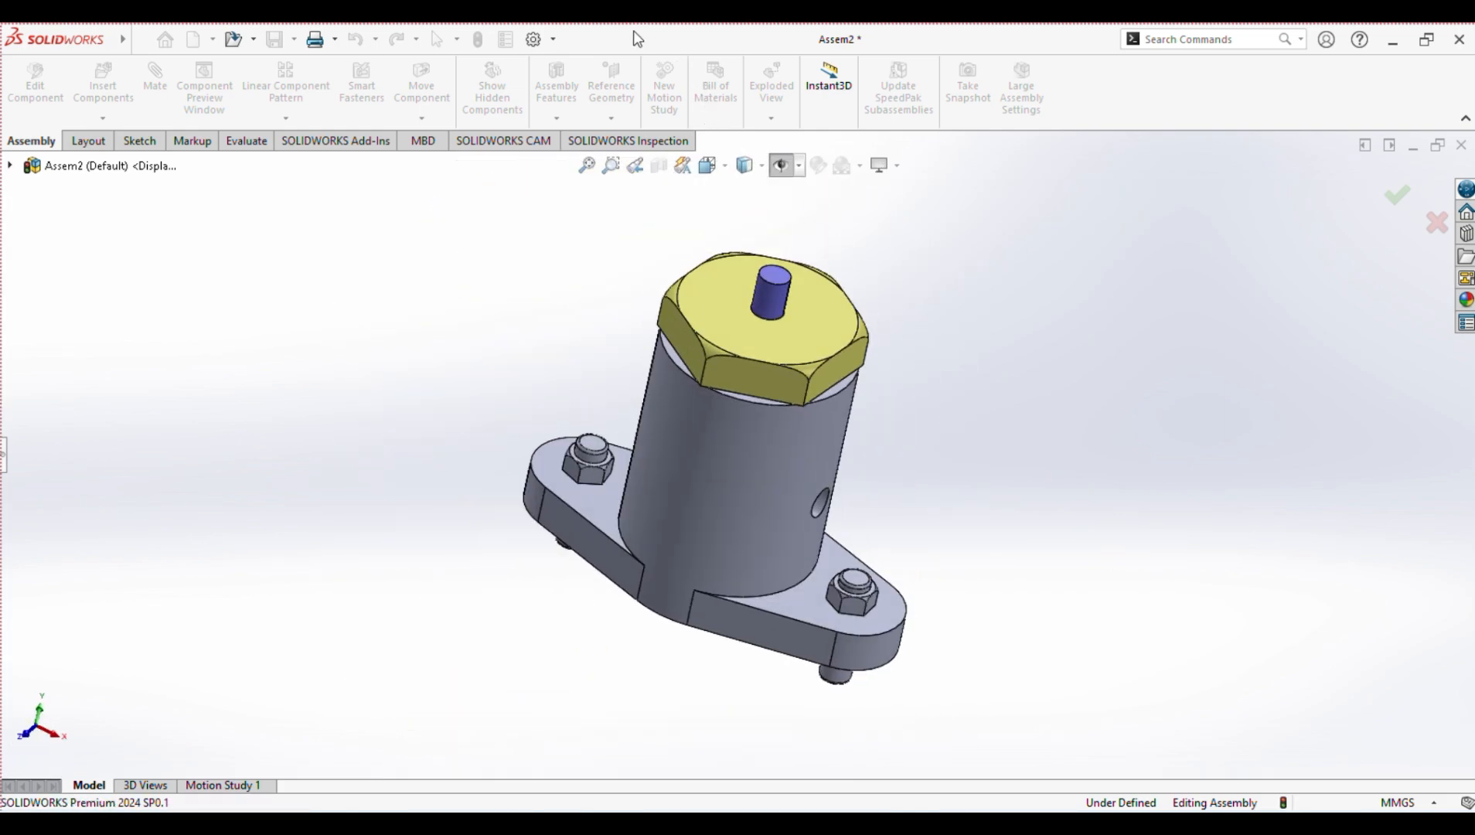